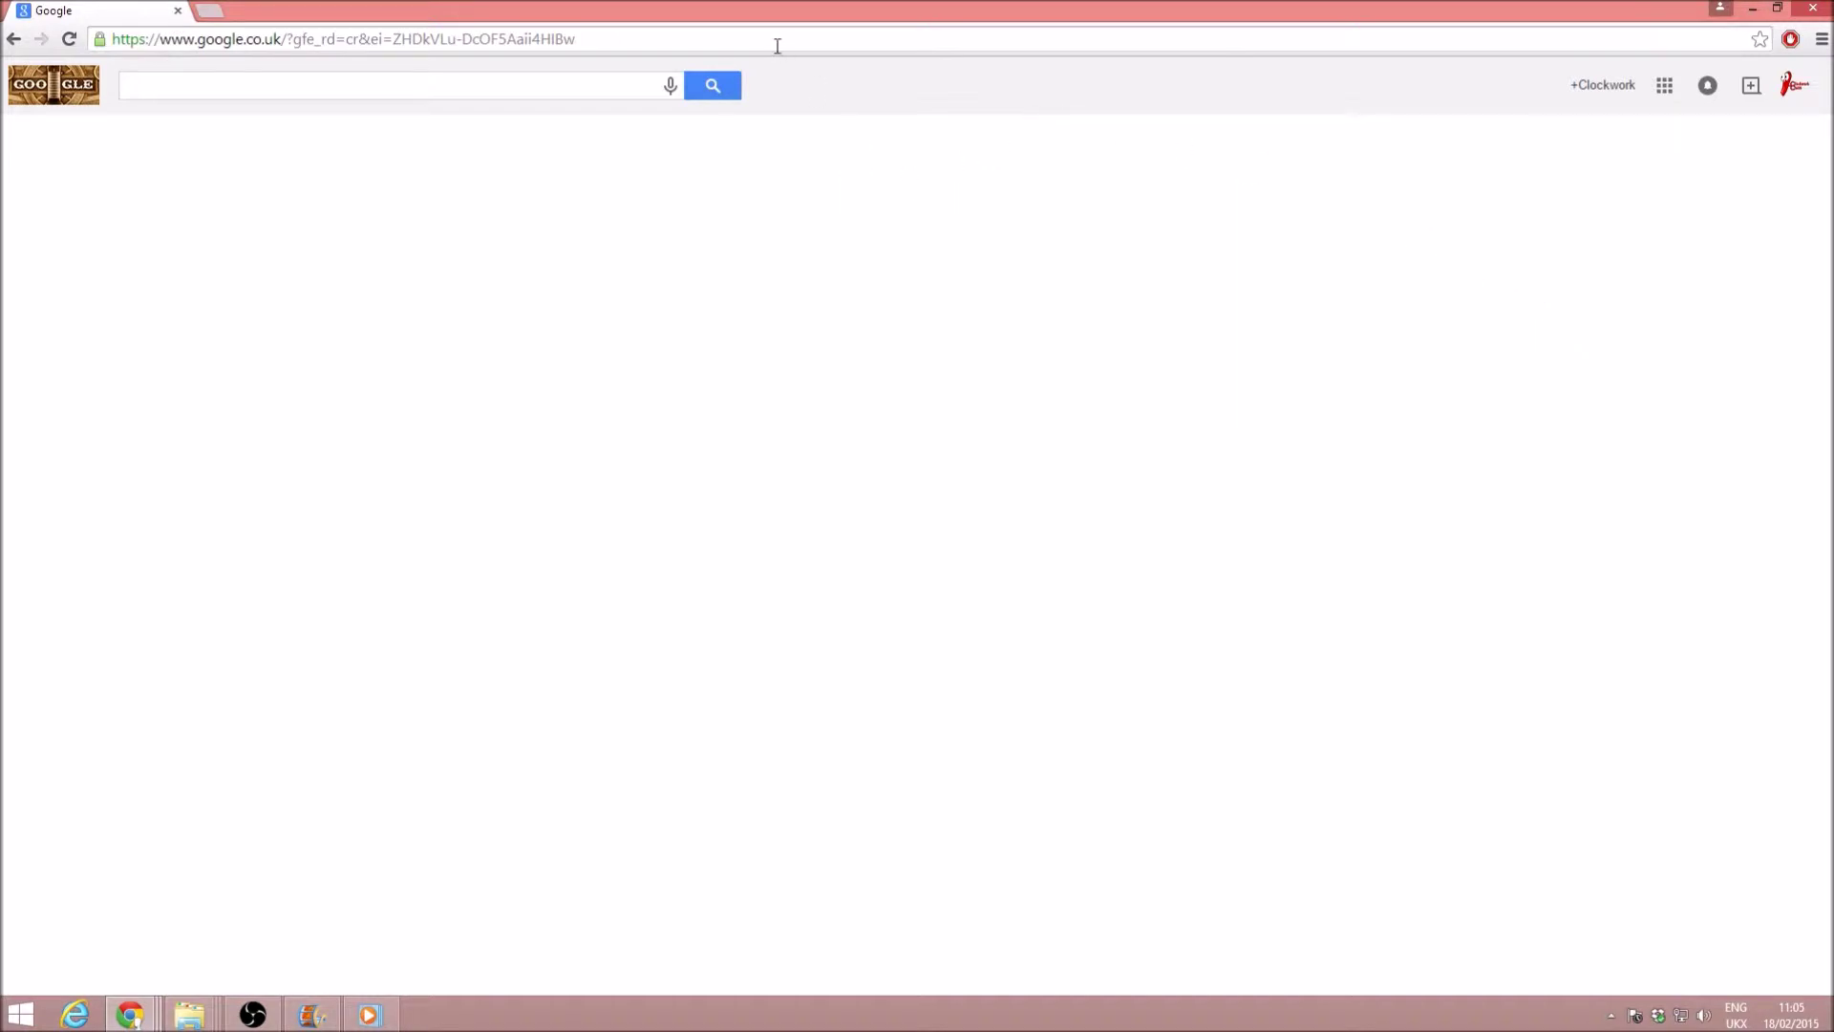
click(913, 42)
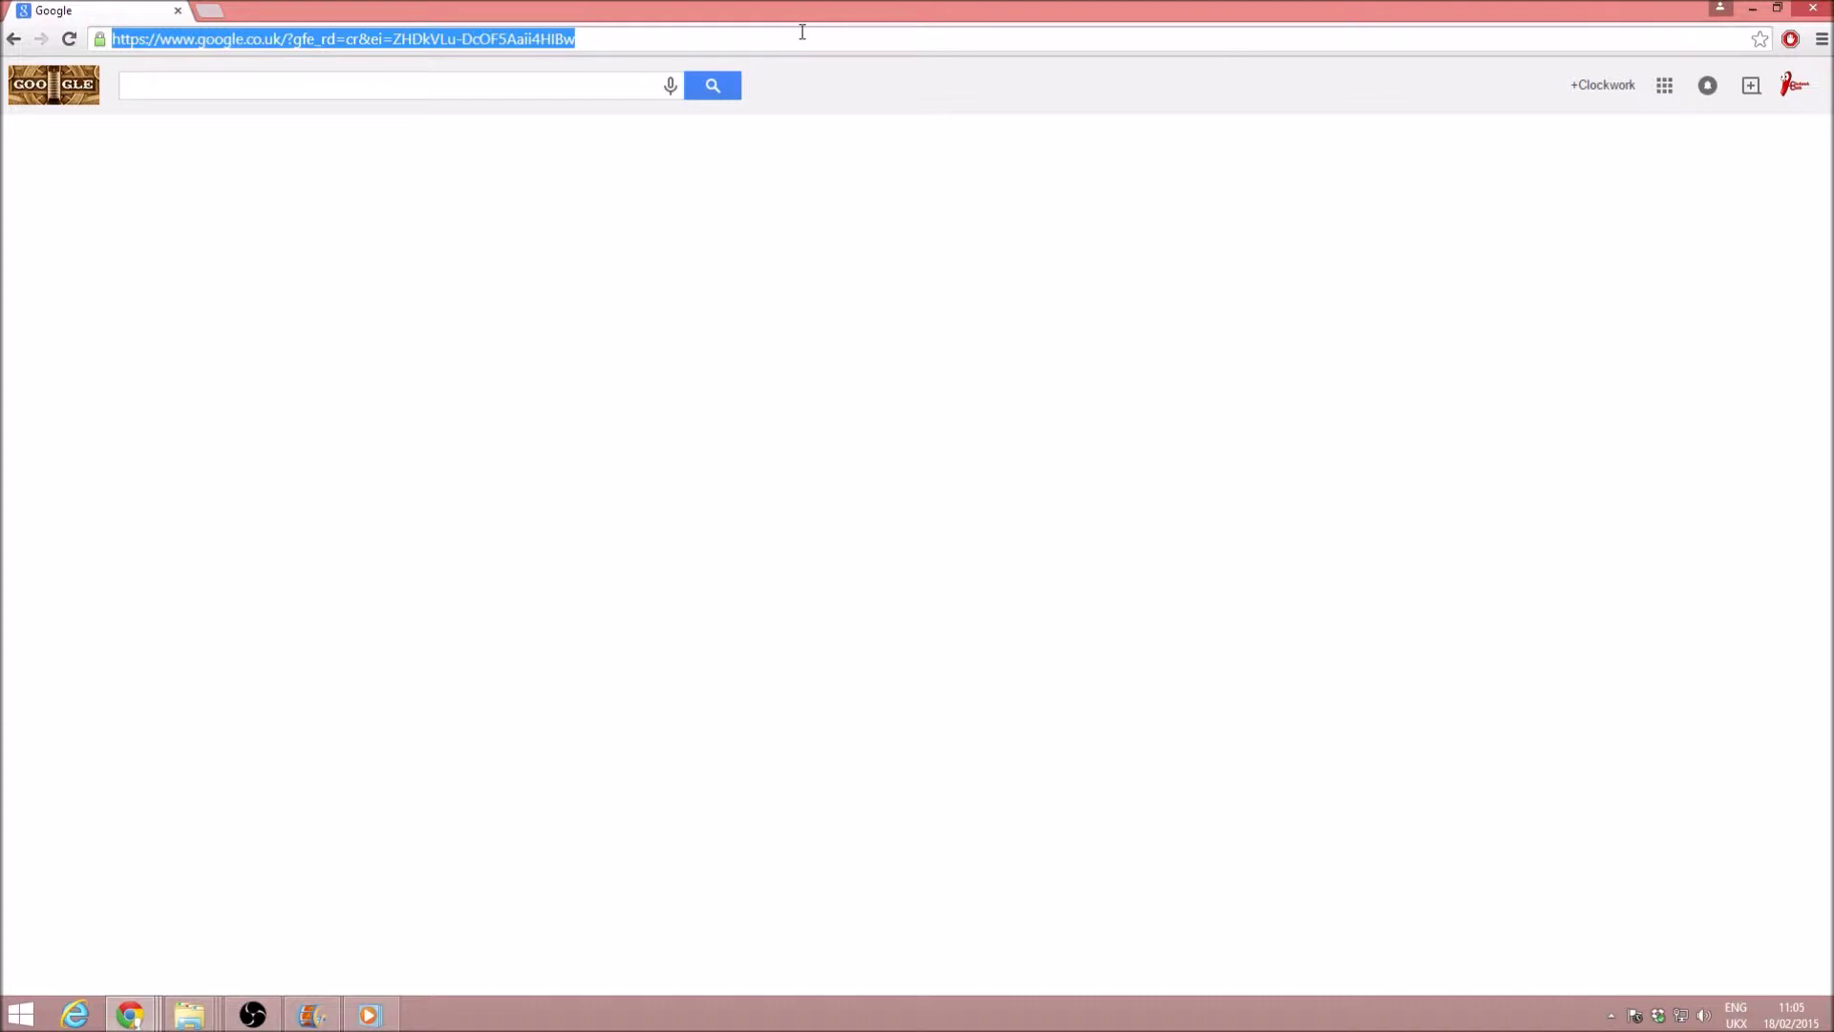
text(www.)
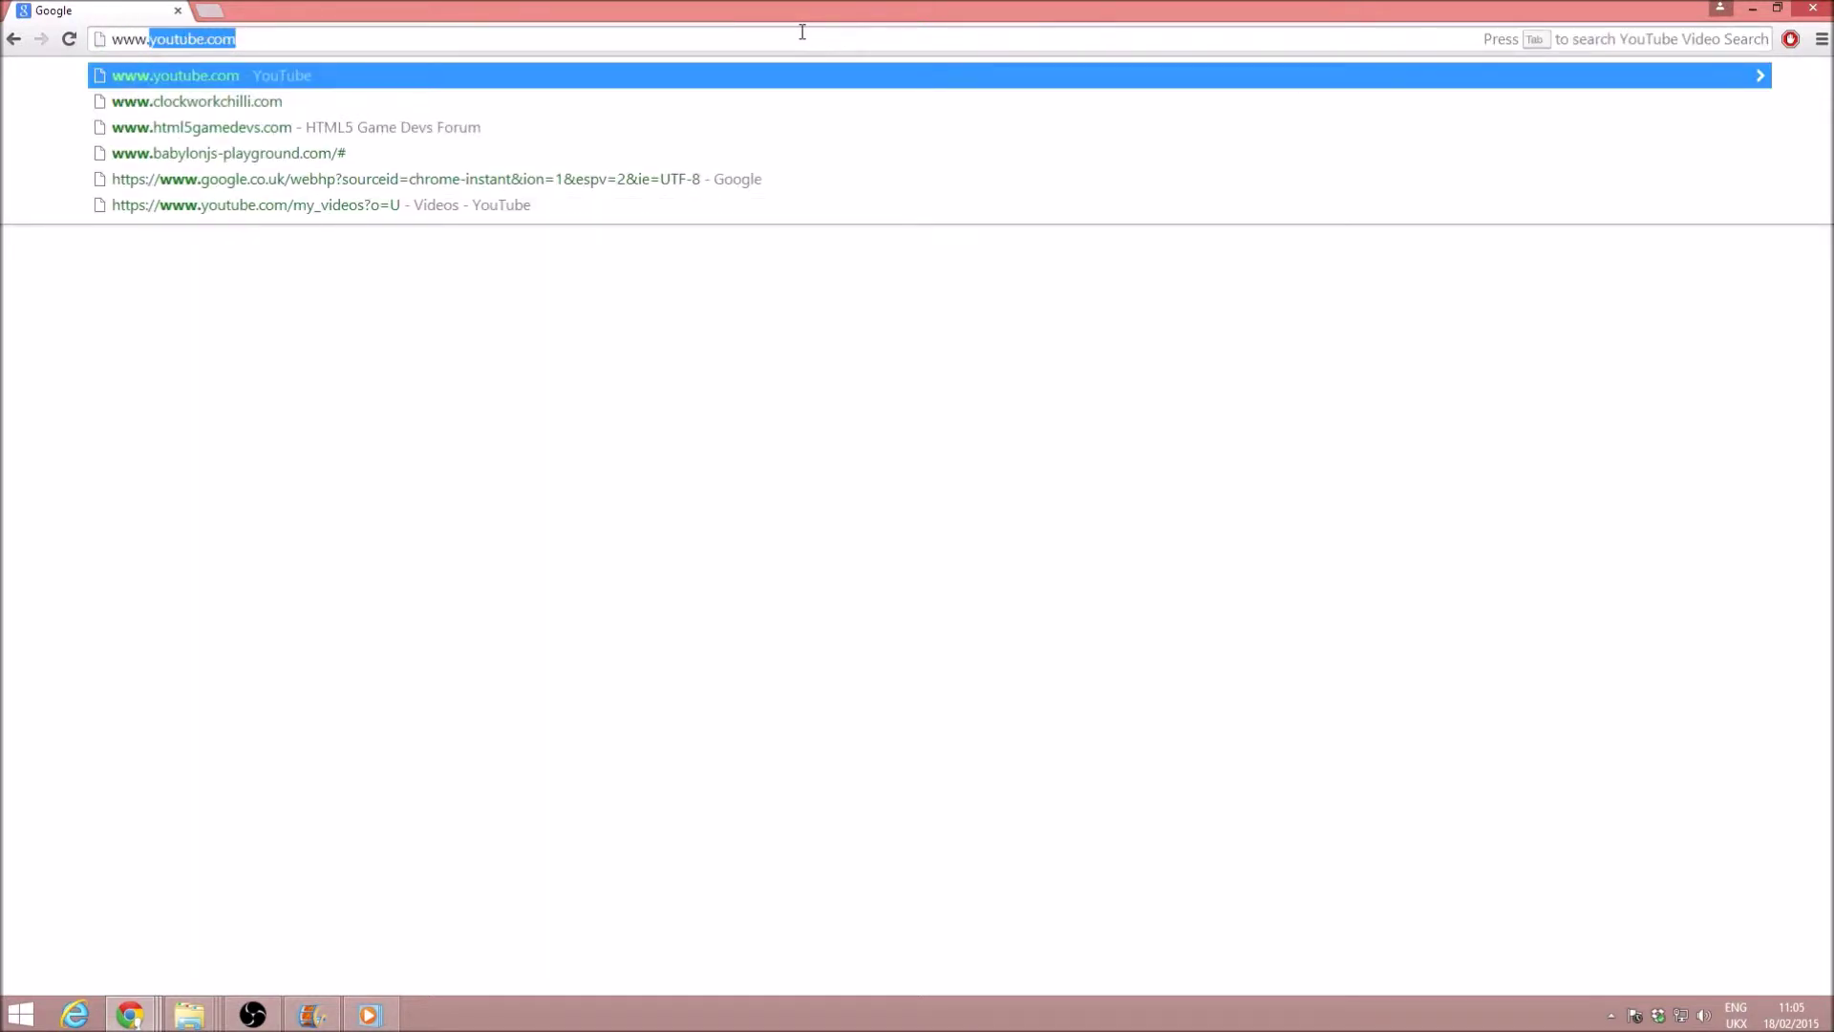
text(clockworkchilli.com)
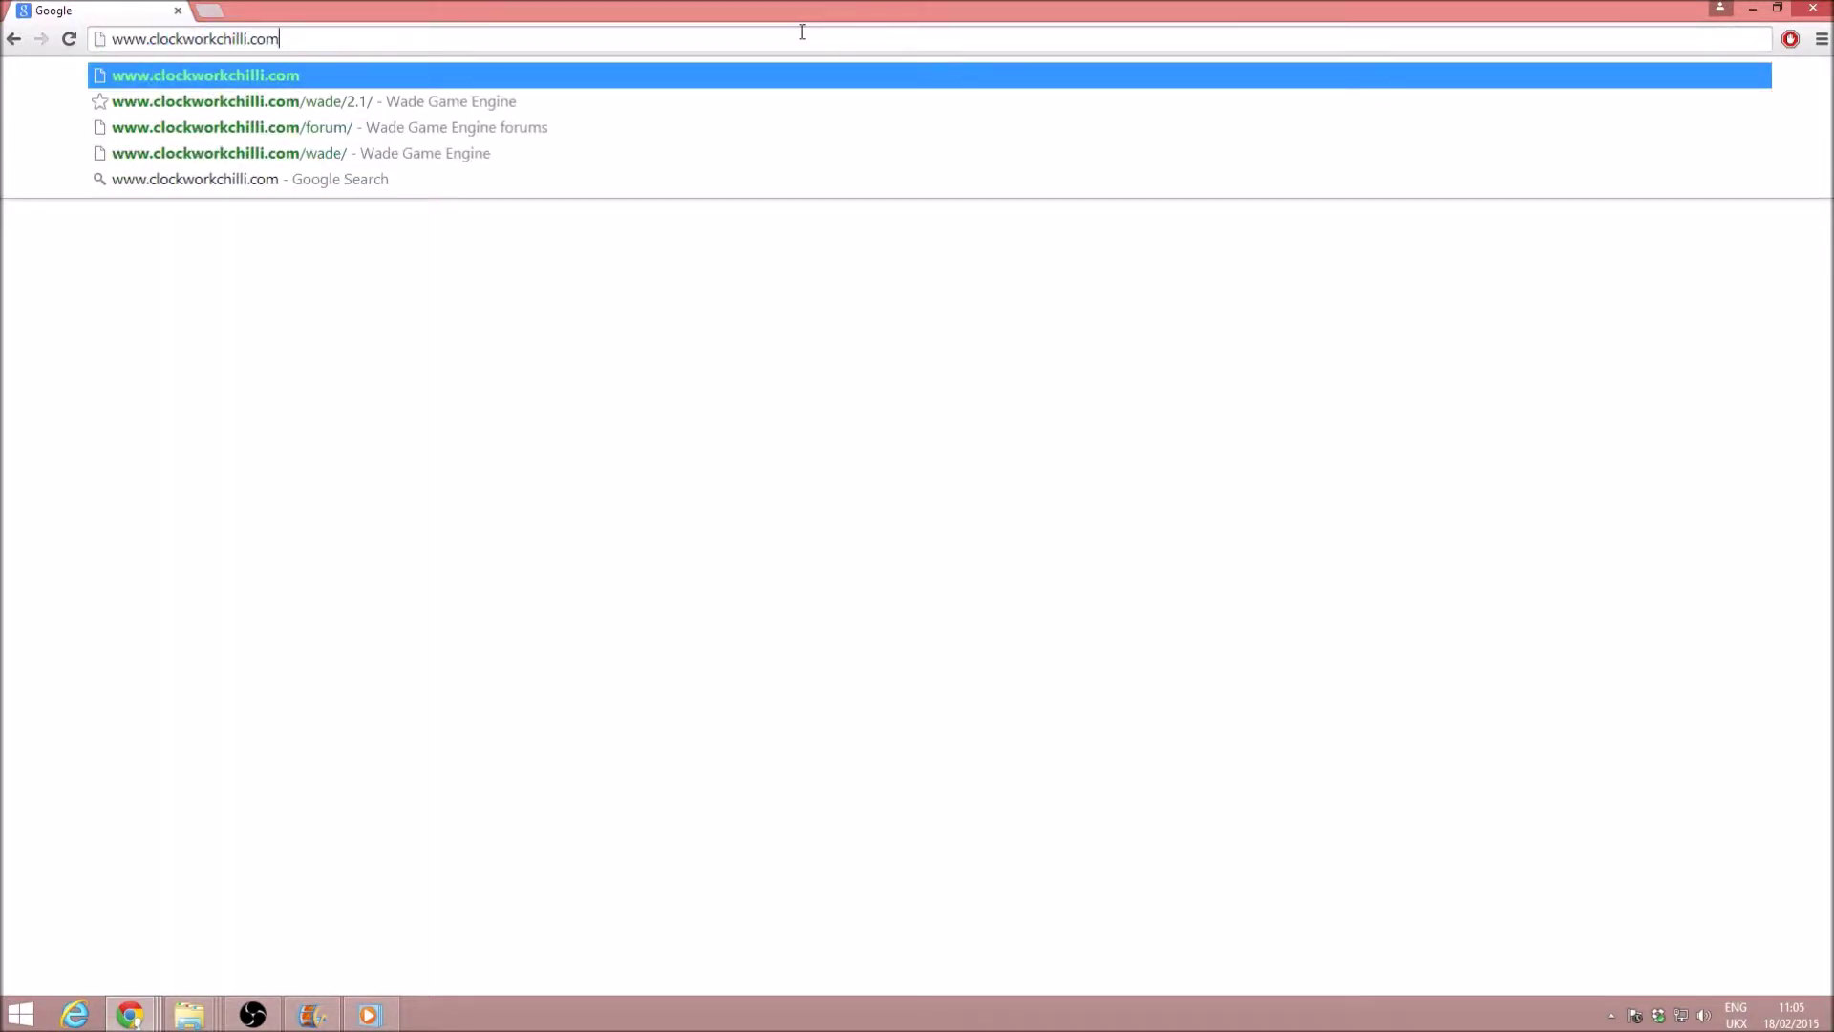
key(Return)
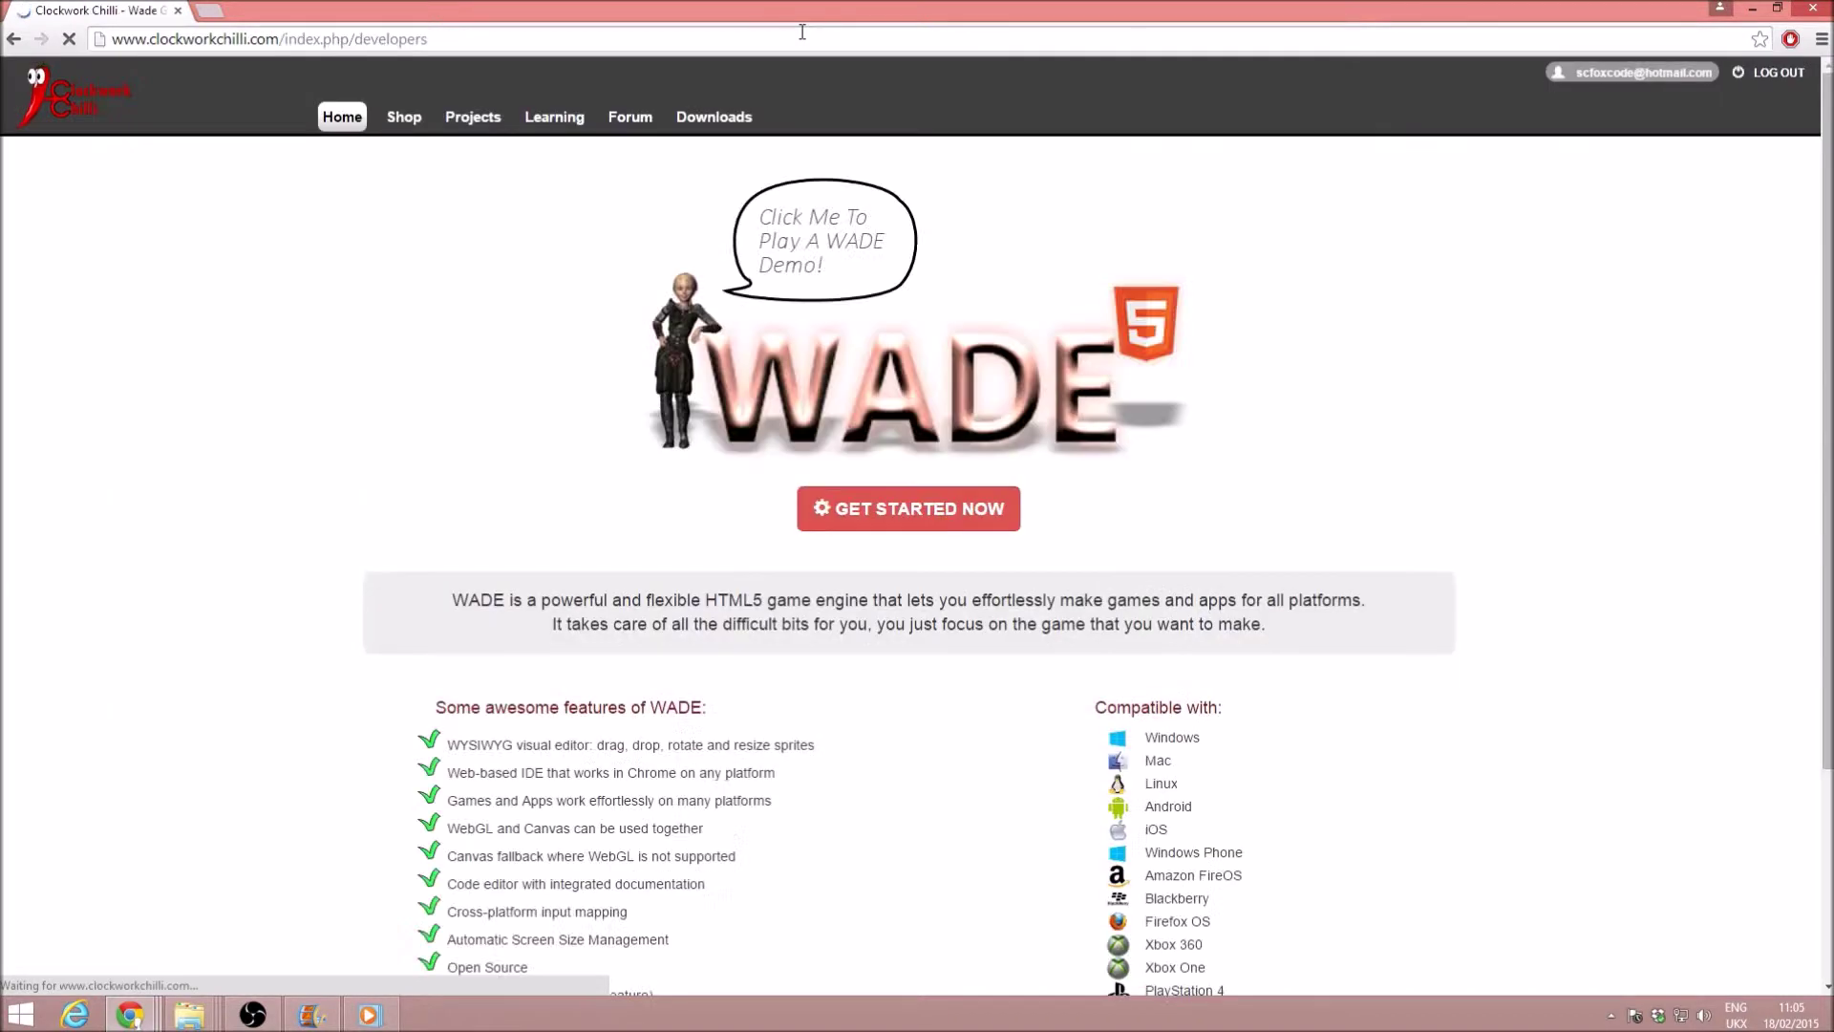
- Launch the WADE editor, skip the tutorials, and create a project named 'not a clone'
click(904, 506)
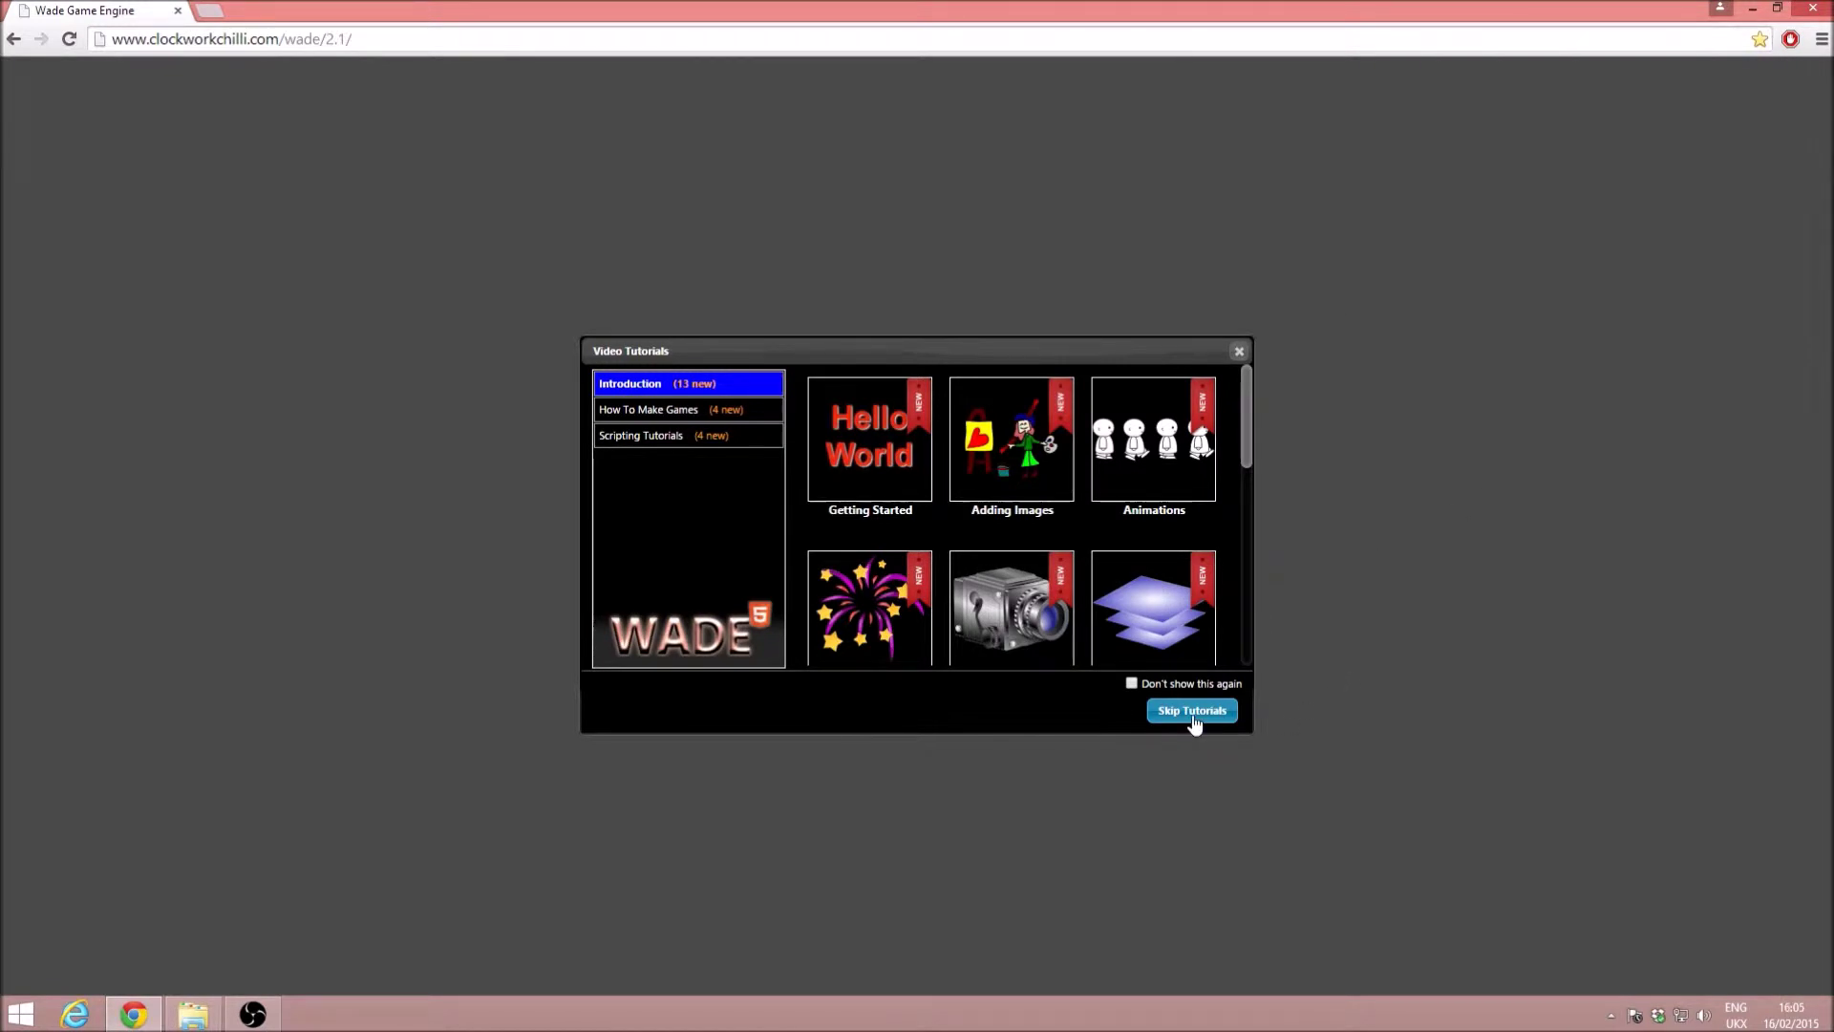
click(1192, 712)
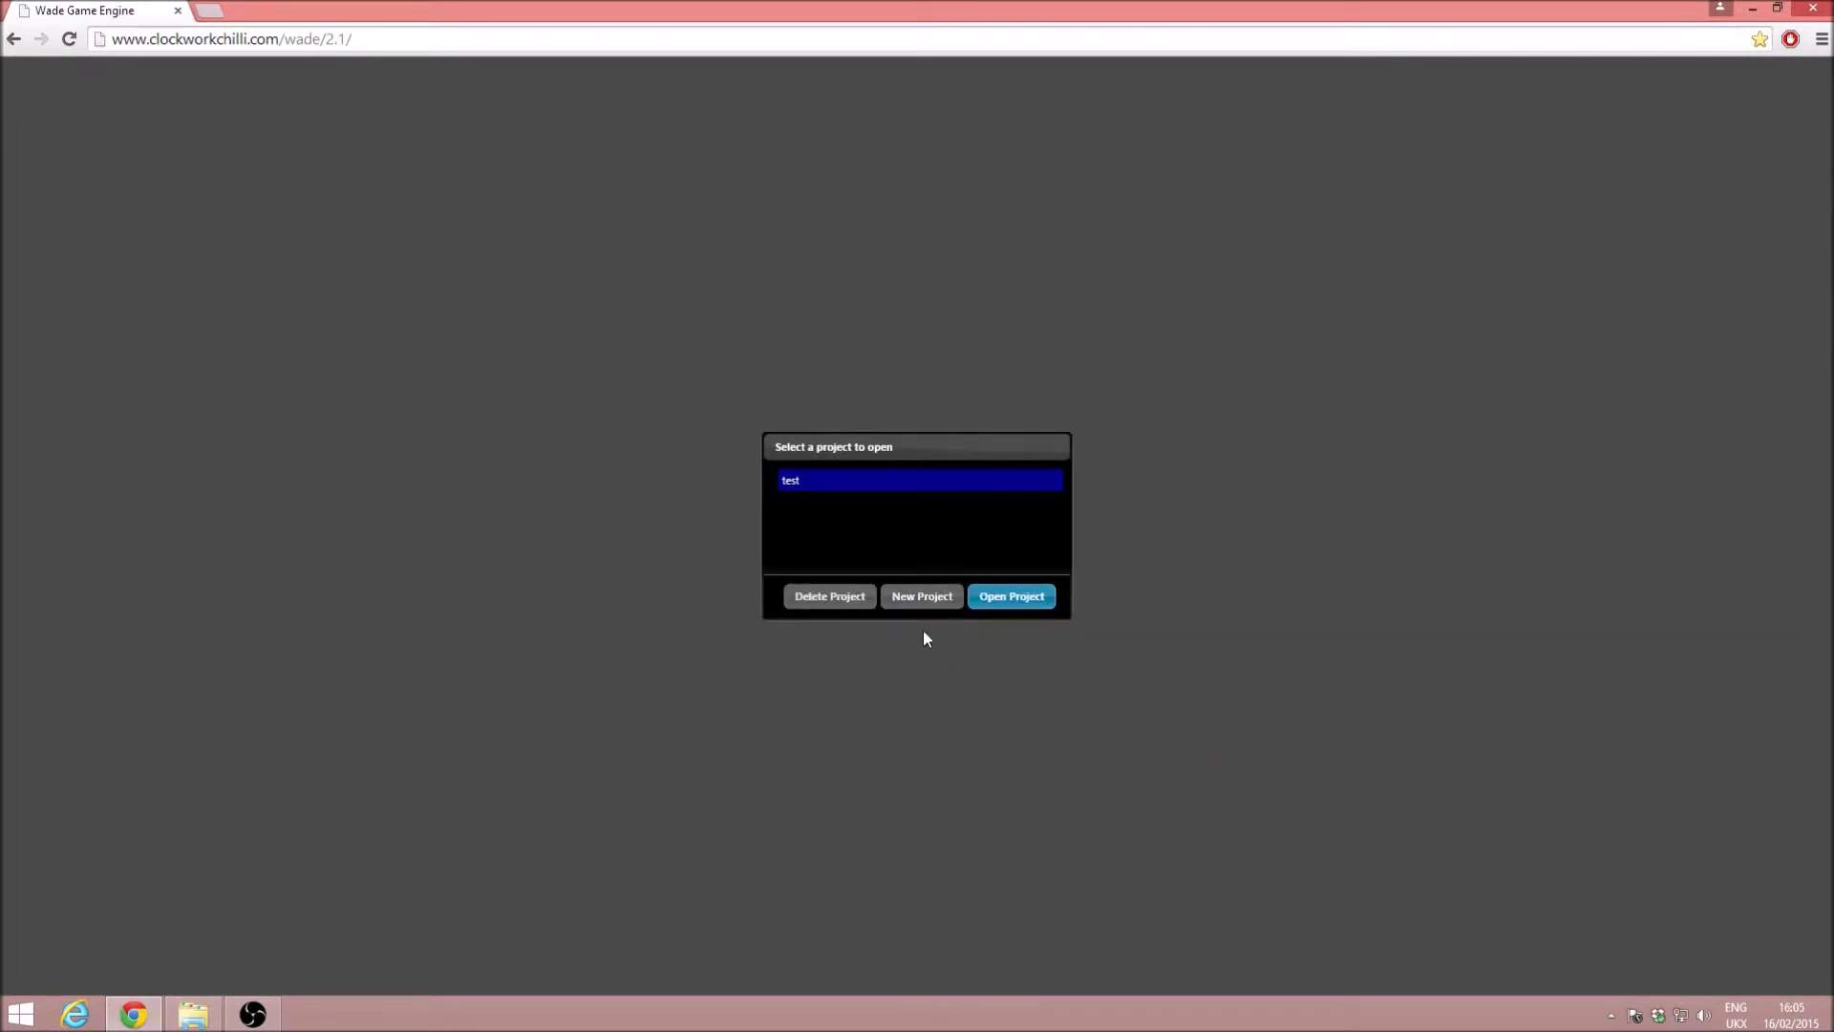
click(915, 600)
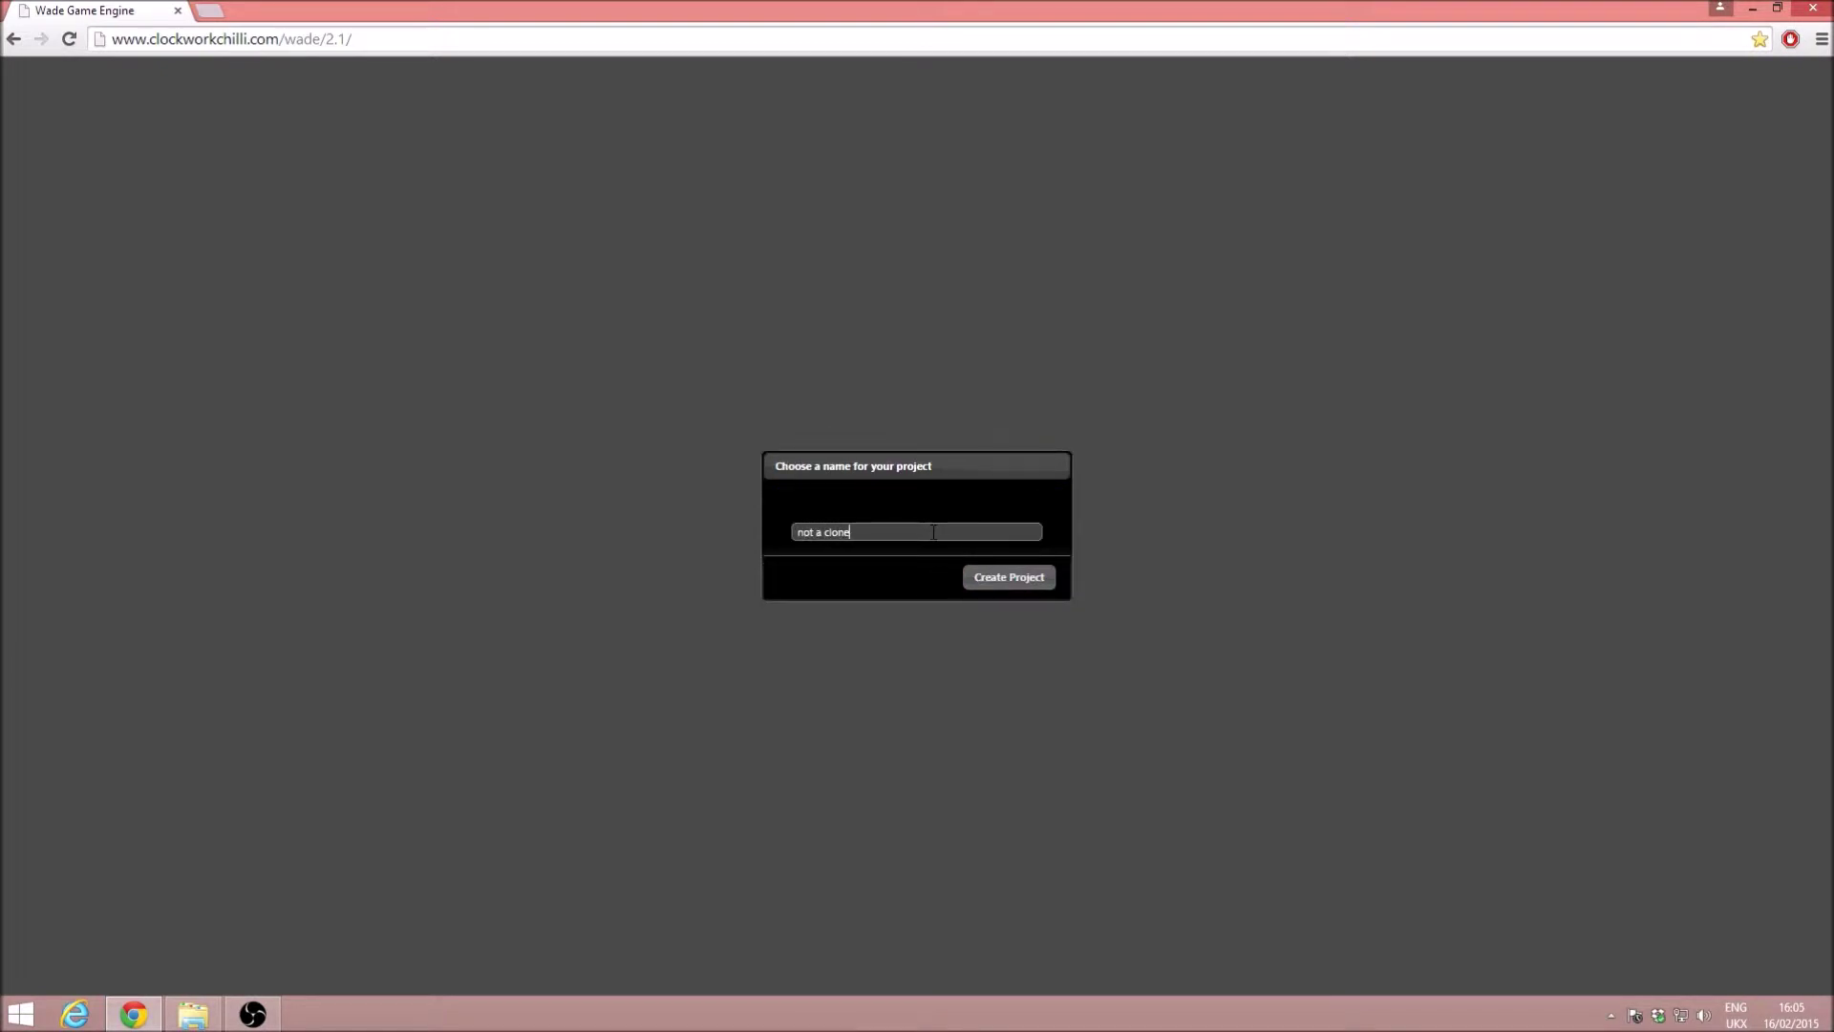
click(1008, 588)
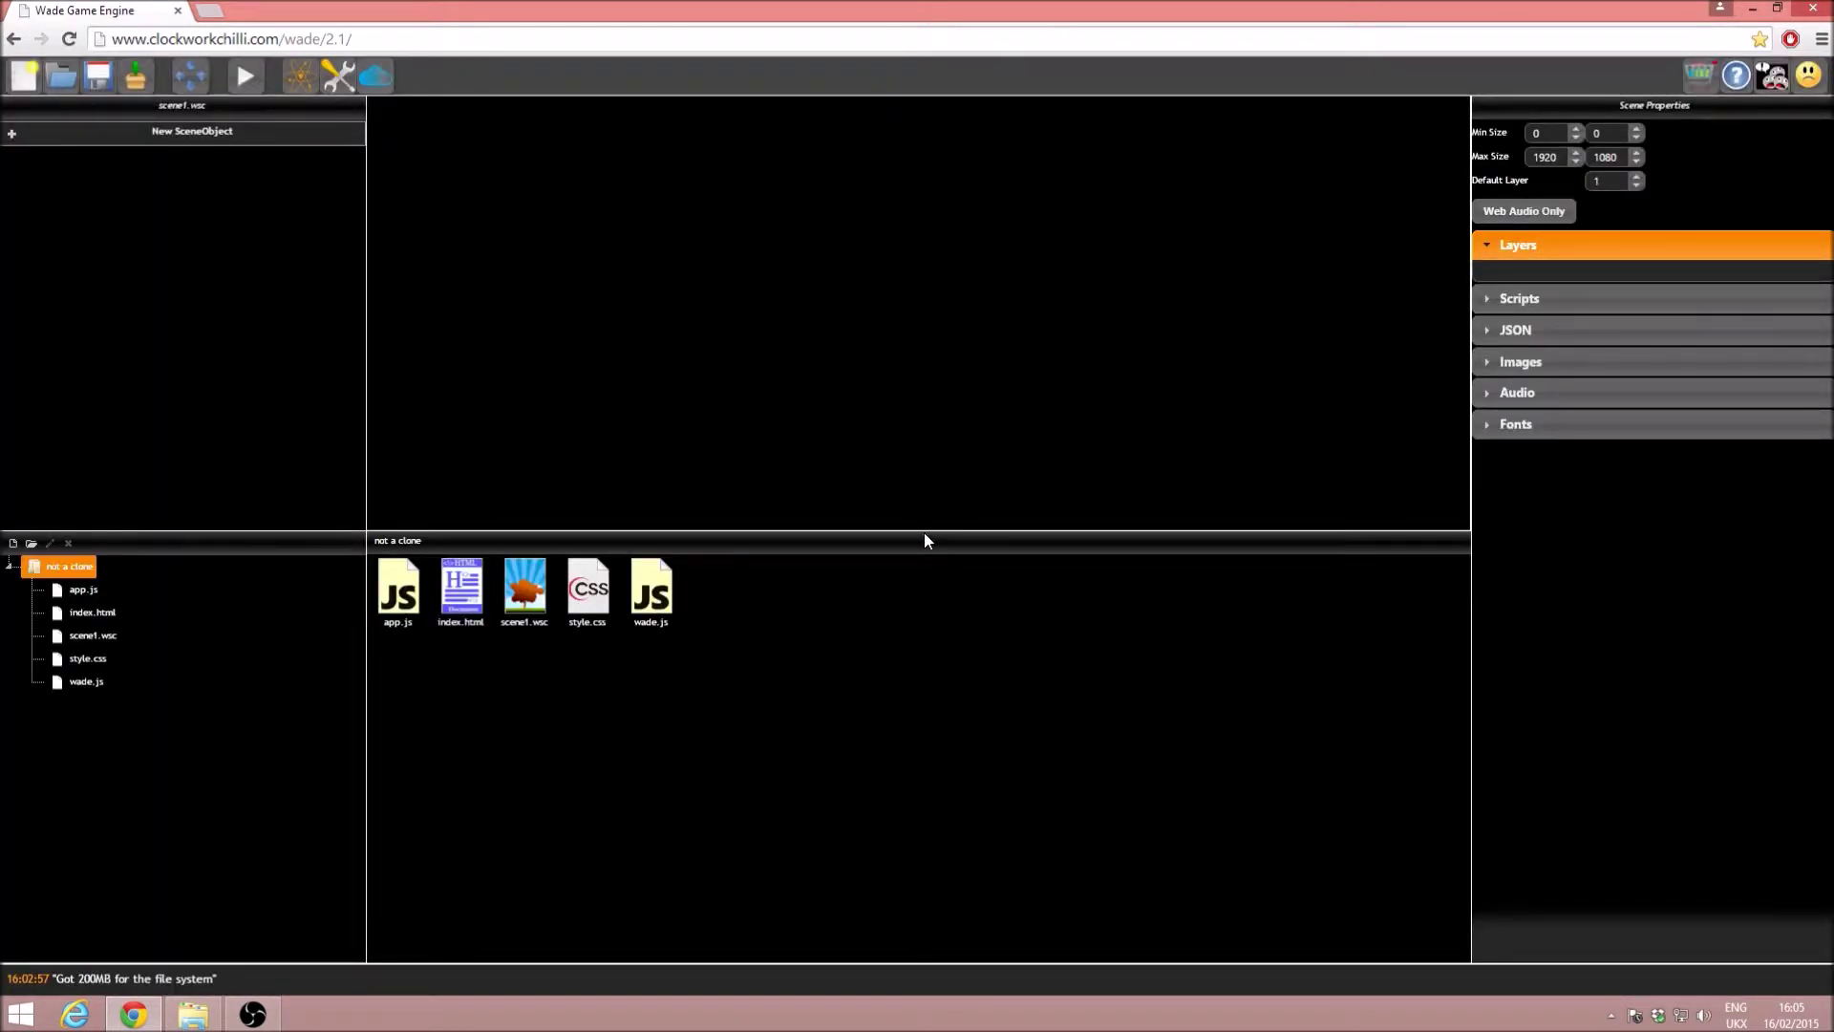
- Set the scene's minimum and maximum size to 1280 × 720
text(1280)
key(Tab)
text(720)
click(1610, 156)
text(720)
click(1545, 157)
text(1280)
text(0)
- Save the scene and import crates.png, night.jpeg and unicorn_Gallop_side_right.png into the project
click(99, 76)
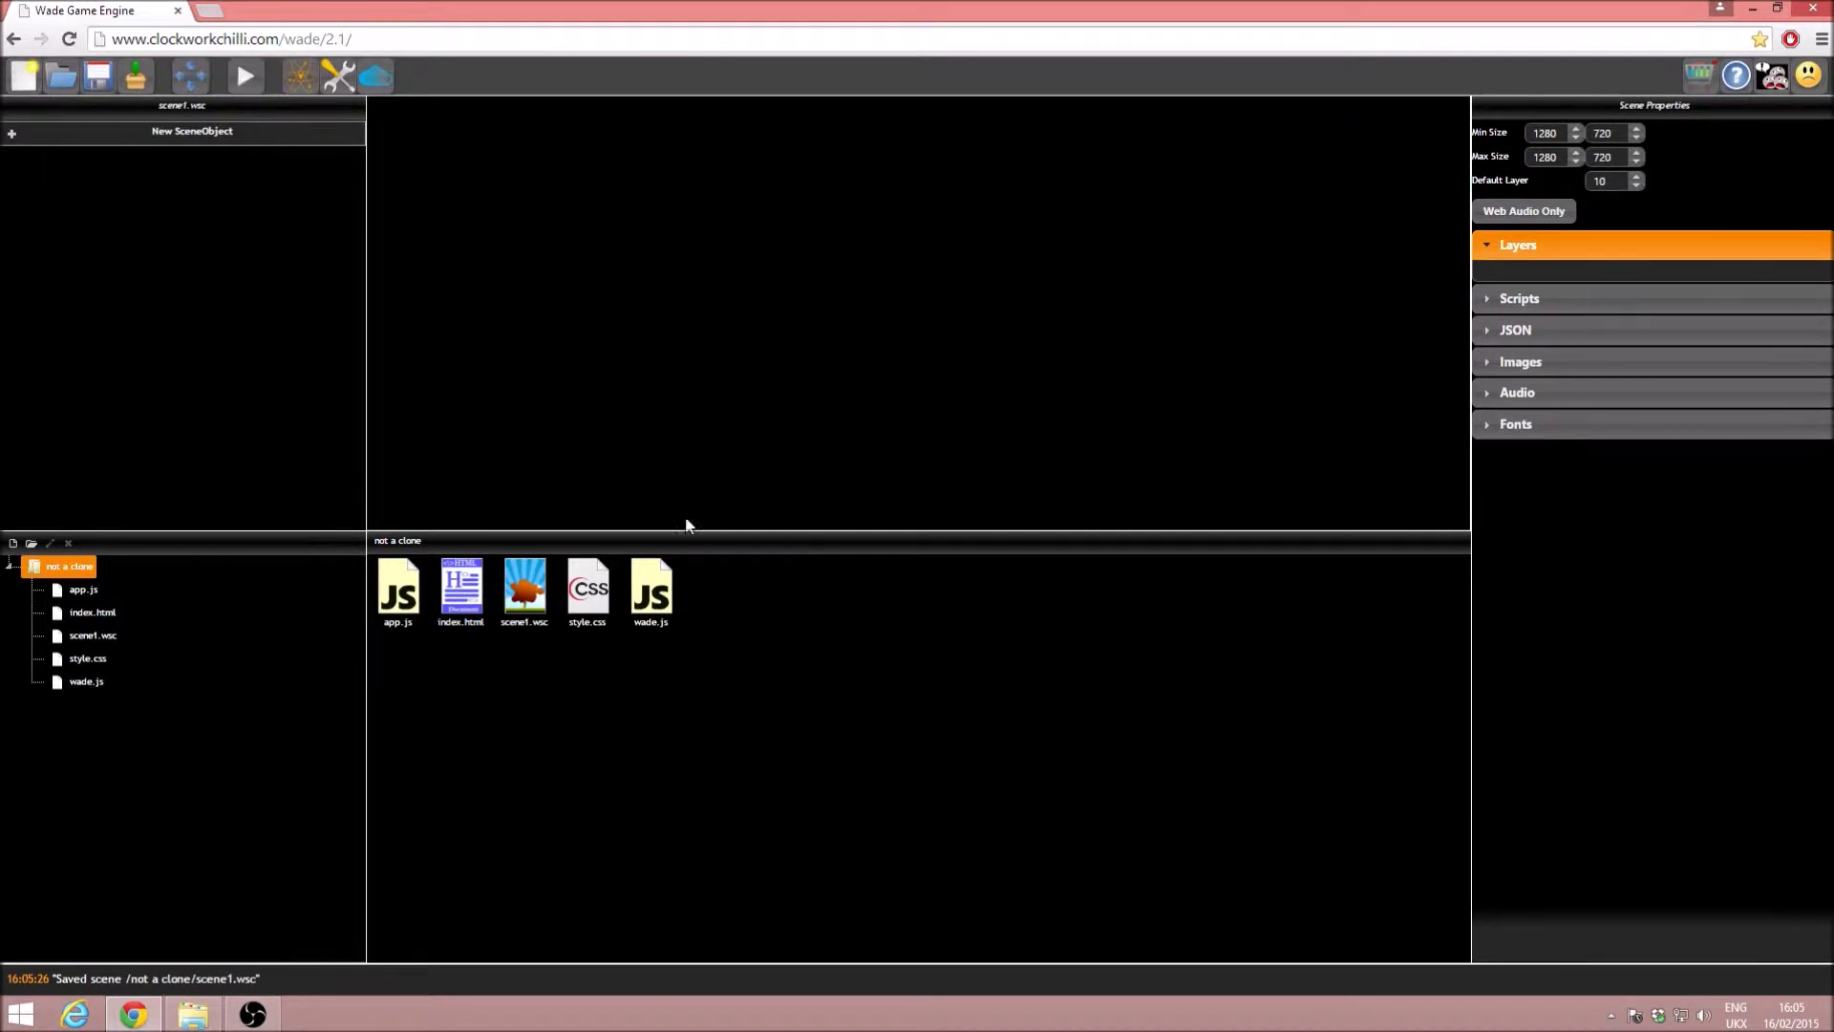
click(193, 1015)
drag(1027, 449, 559, 777)
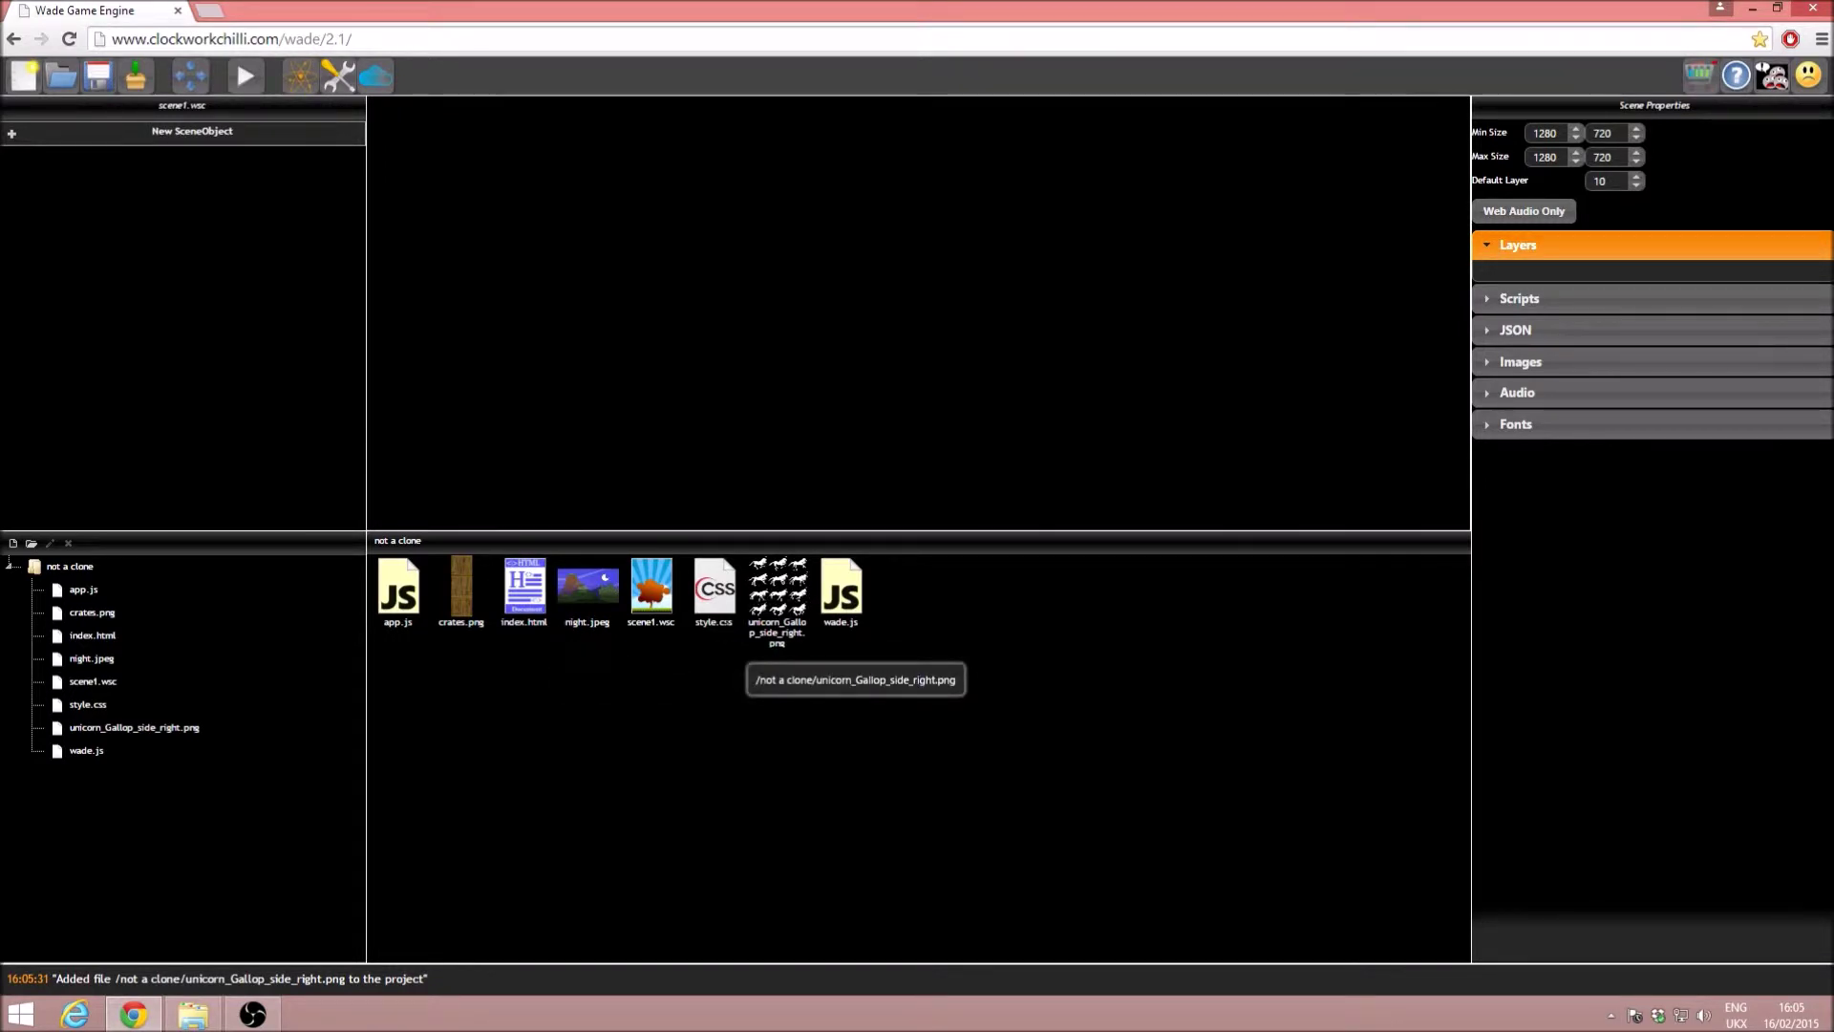
- Place night.jpeg into the scene and set its position to 0, 0
click(611, 600)
drag(570, 590, 891, 334)
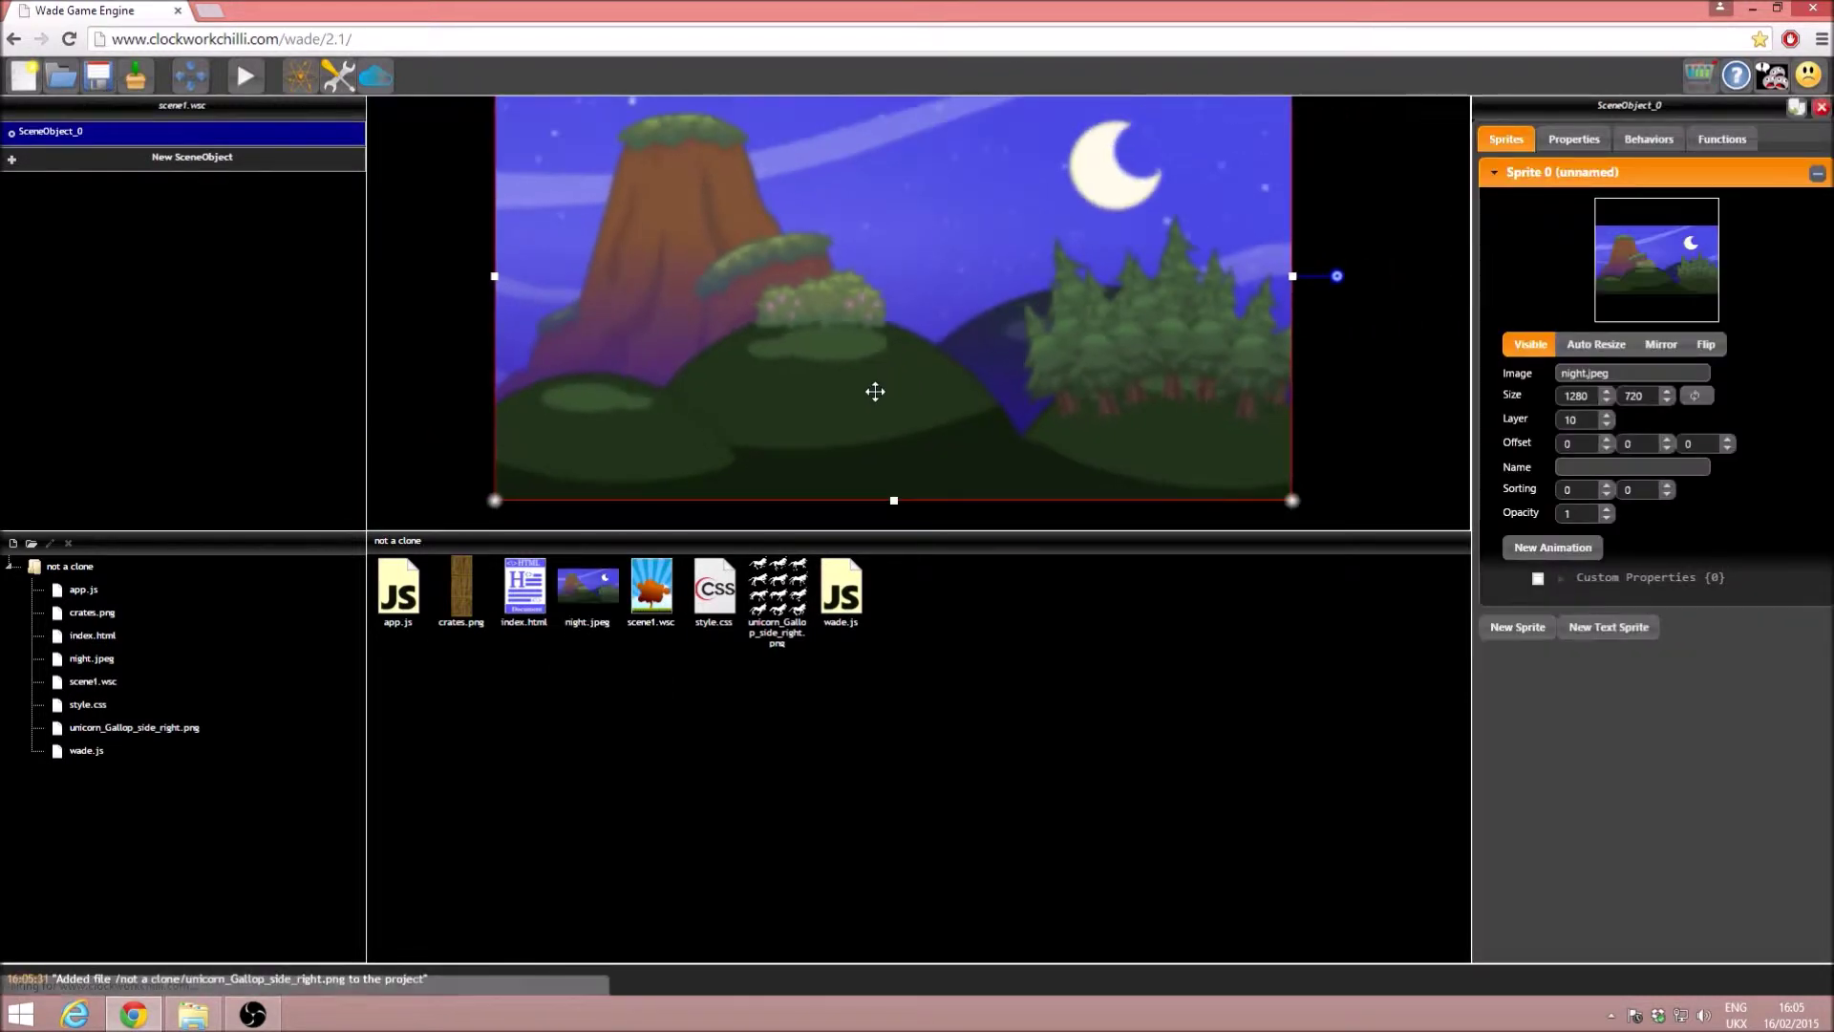
click(1554, 136)
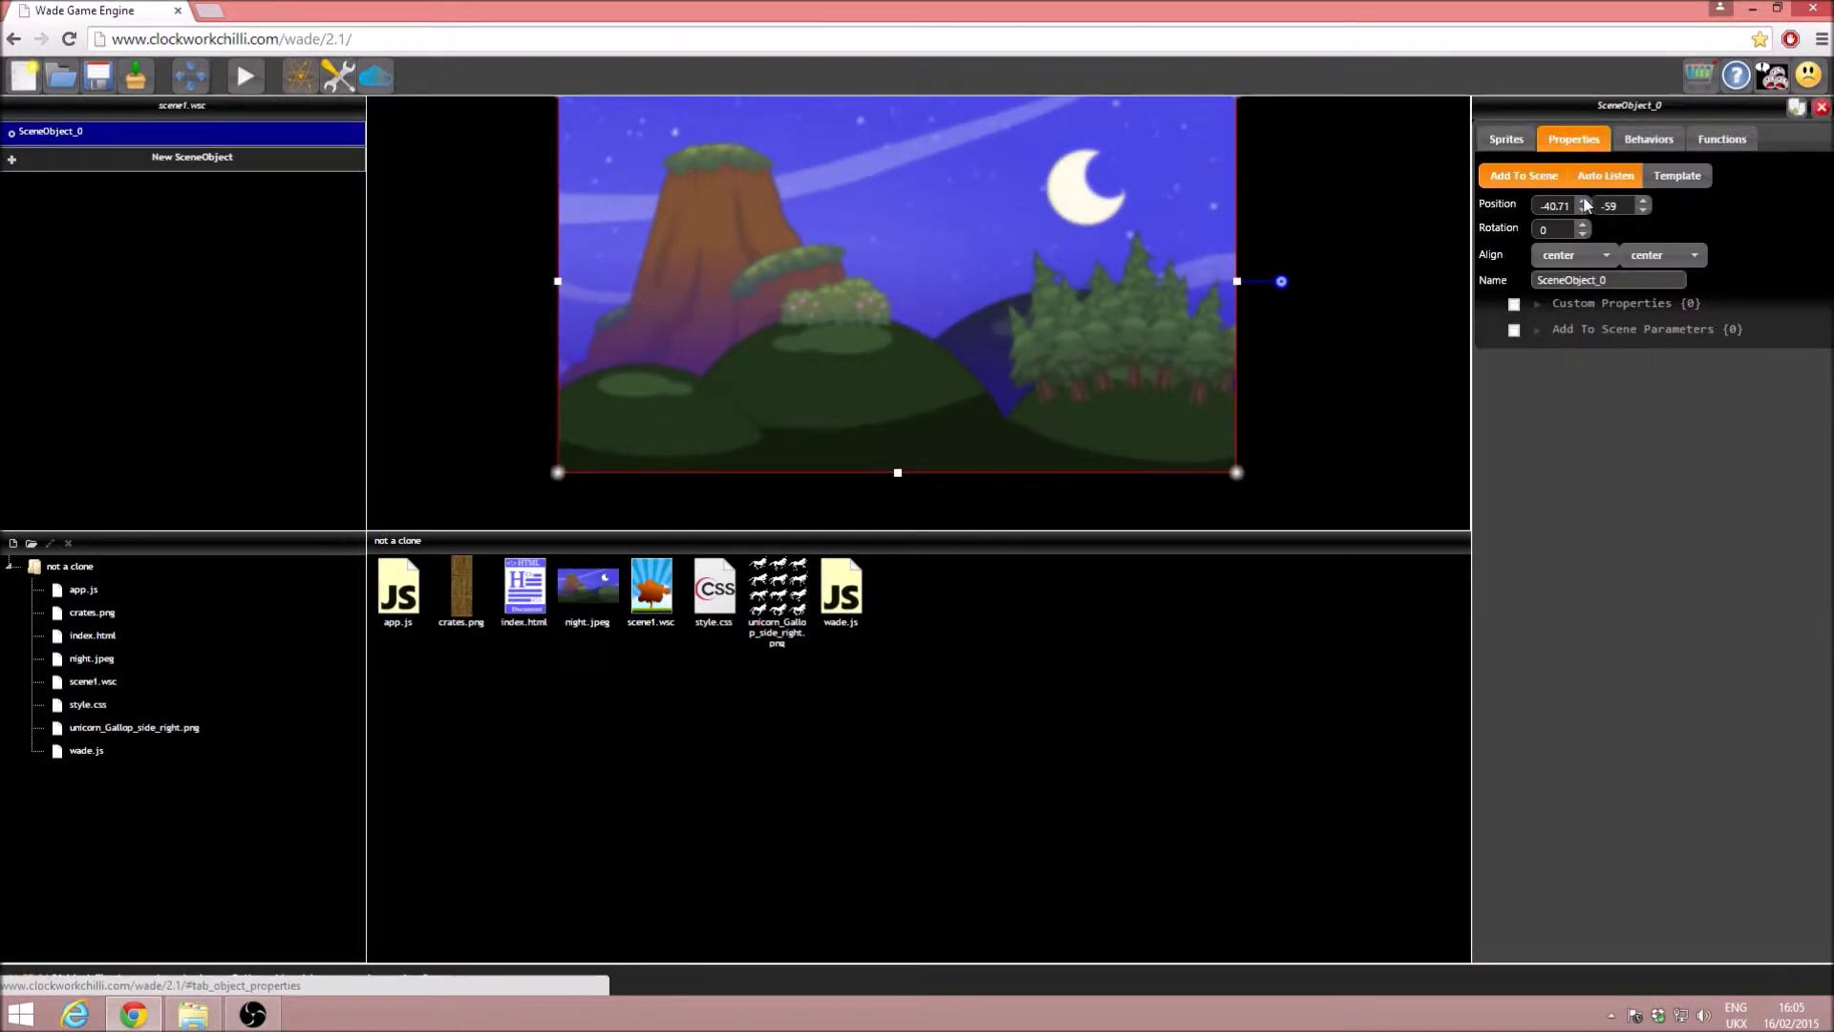
triple_click(1554, 205)
text(0)
click(1612, 205)
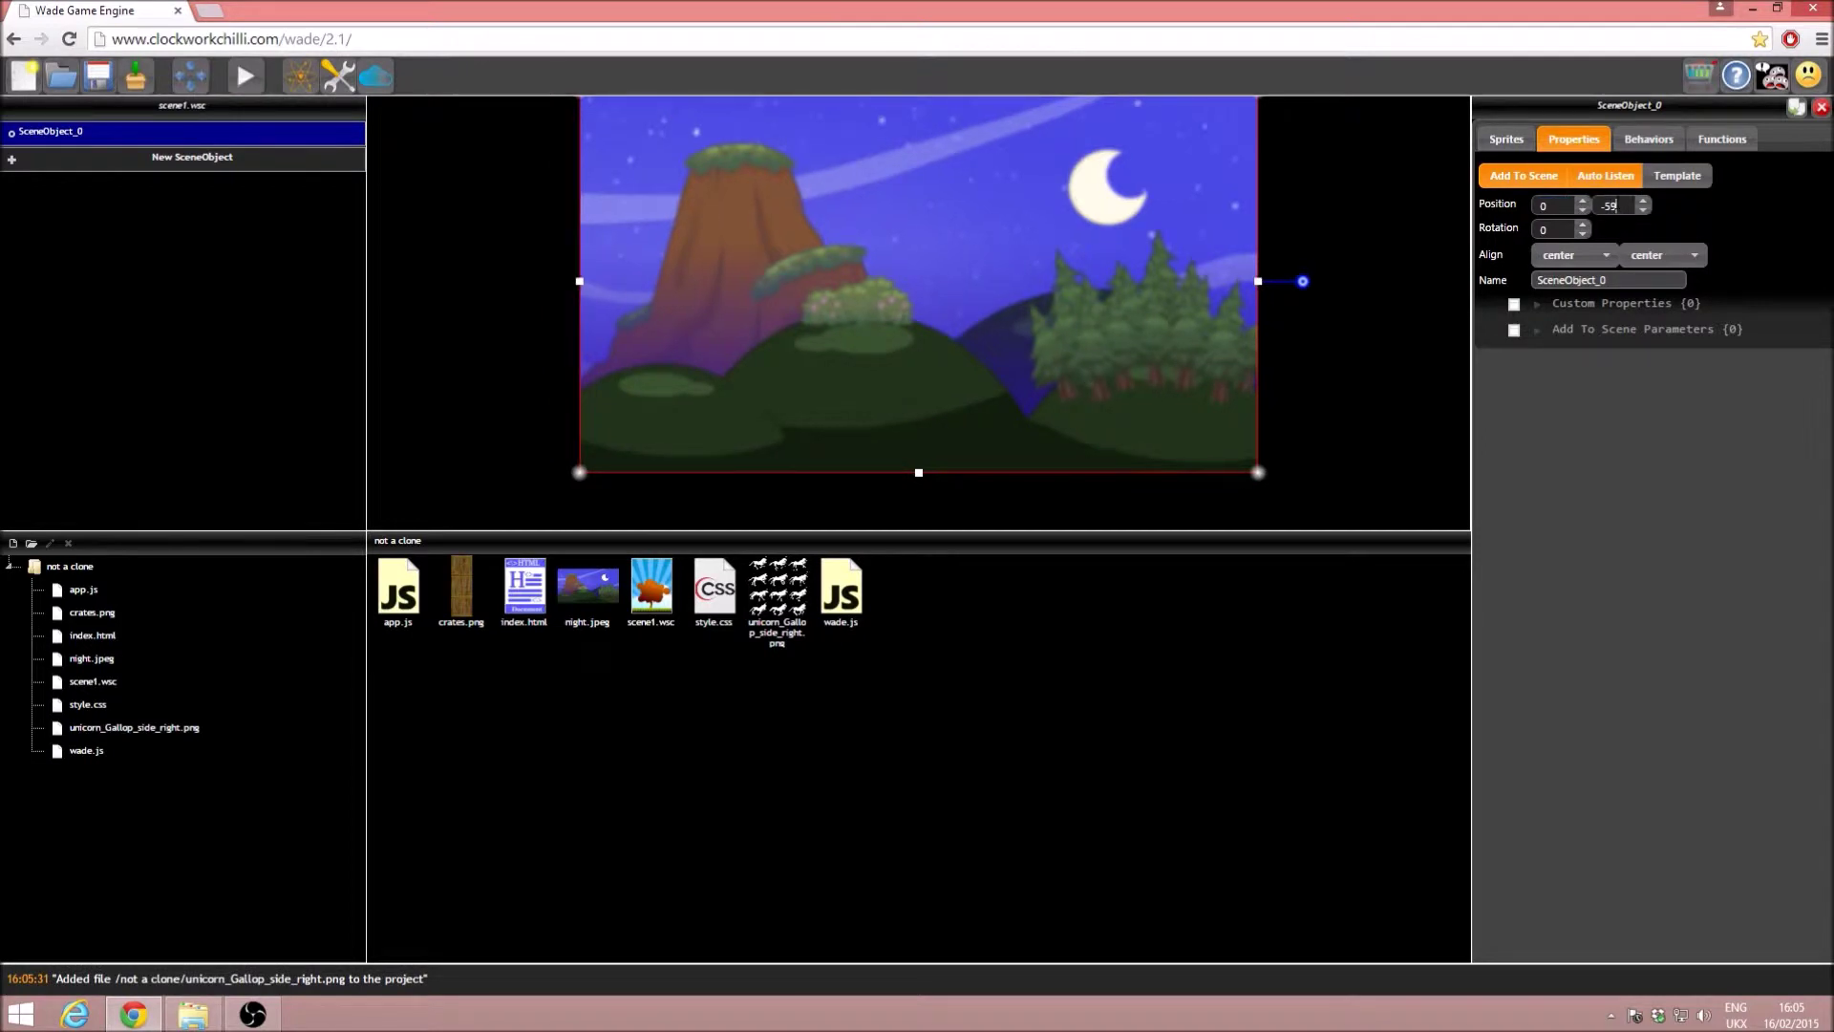
text(0)
- Rename the object to 'background', save the scene, and preview it
double_click(1625, 280)
text(background)
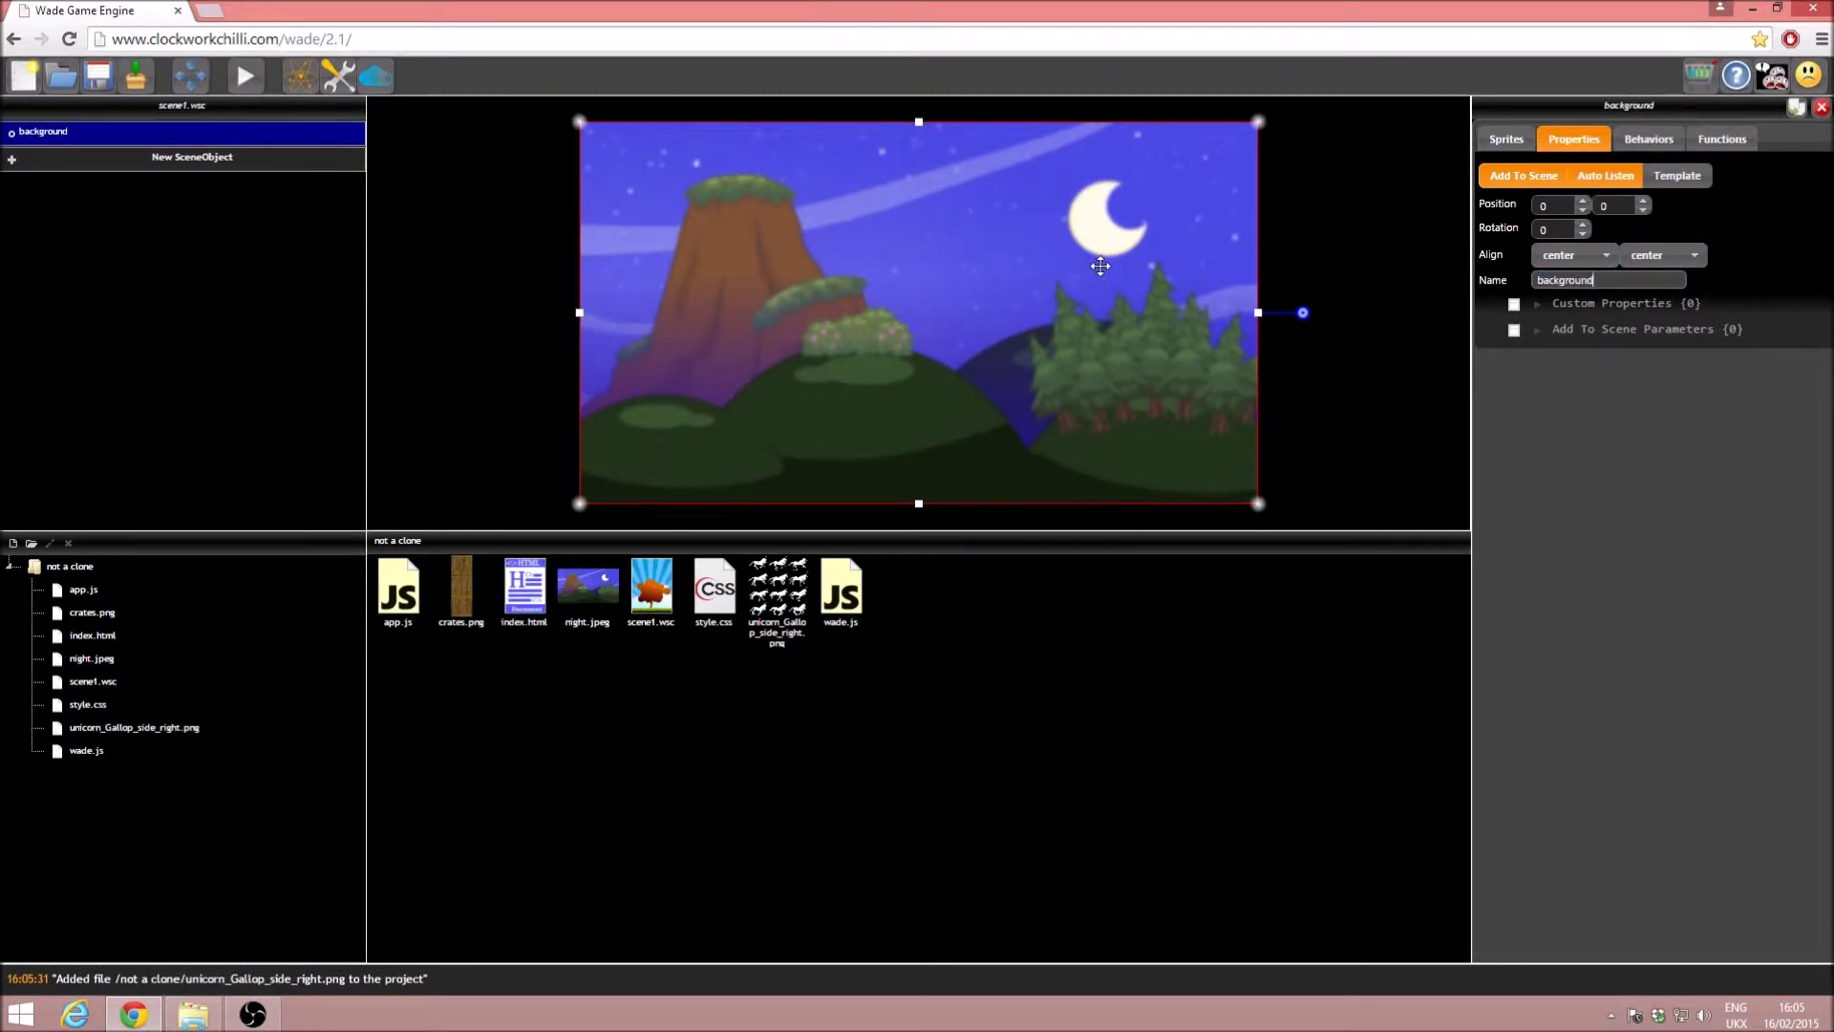
click(97, 76)
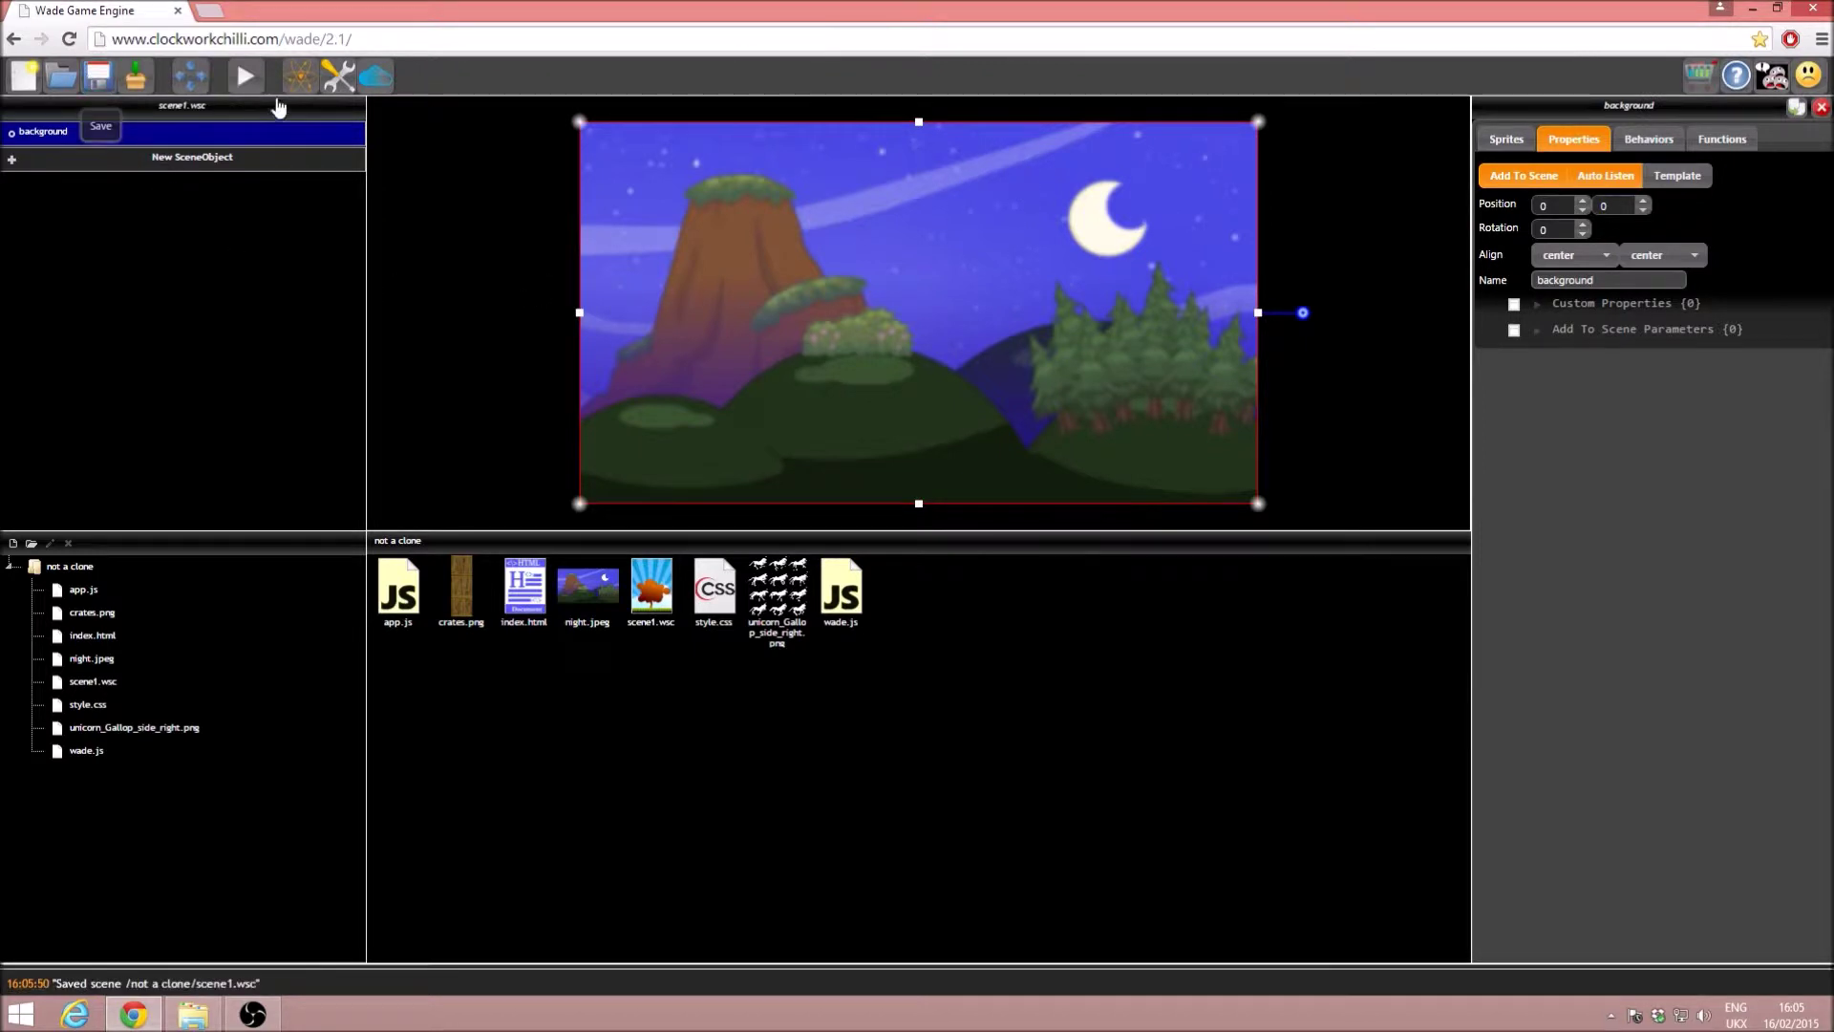
click(243, 80)
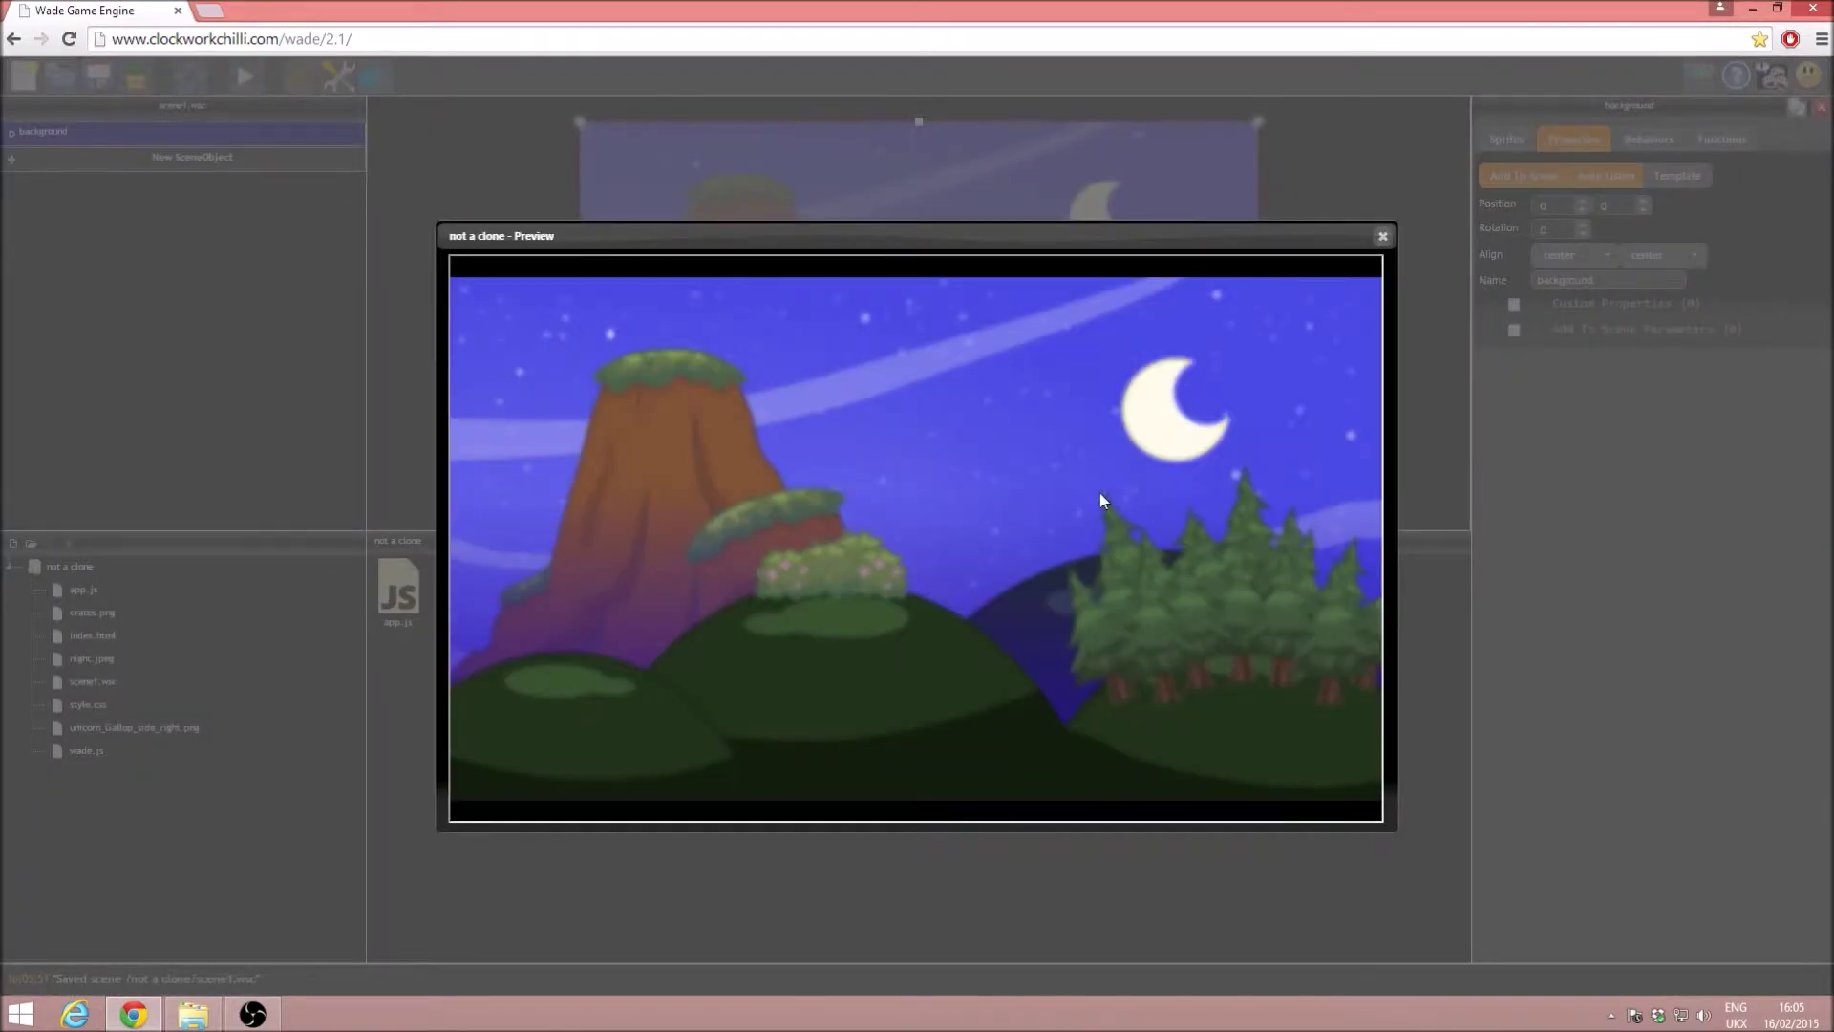
click(1384, 238)
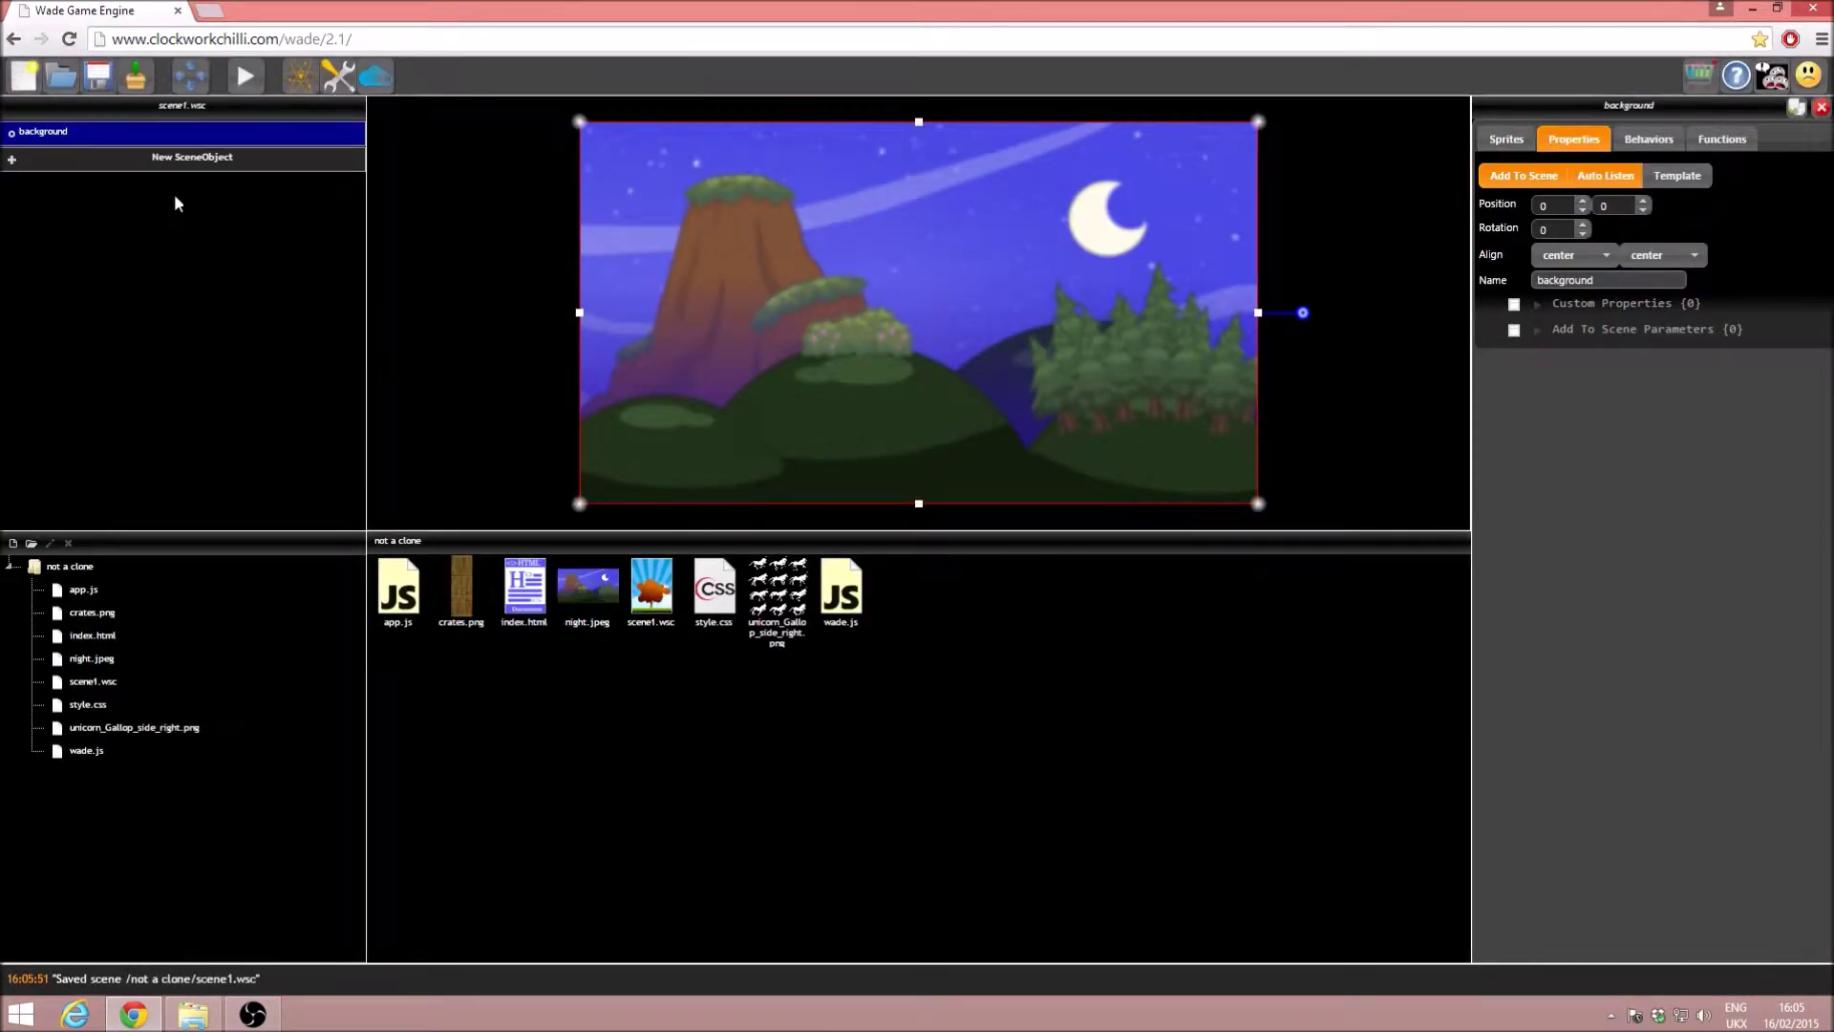
- Add a new scene object on the mountain and name it 'unicorn'
click(187, 165)
drag(921, 321, 653, 305)
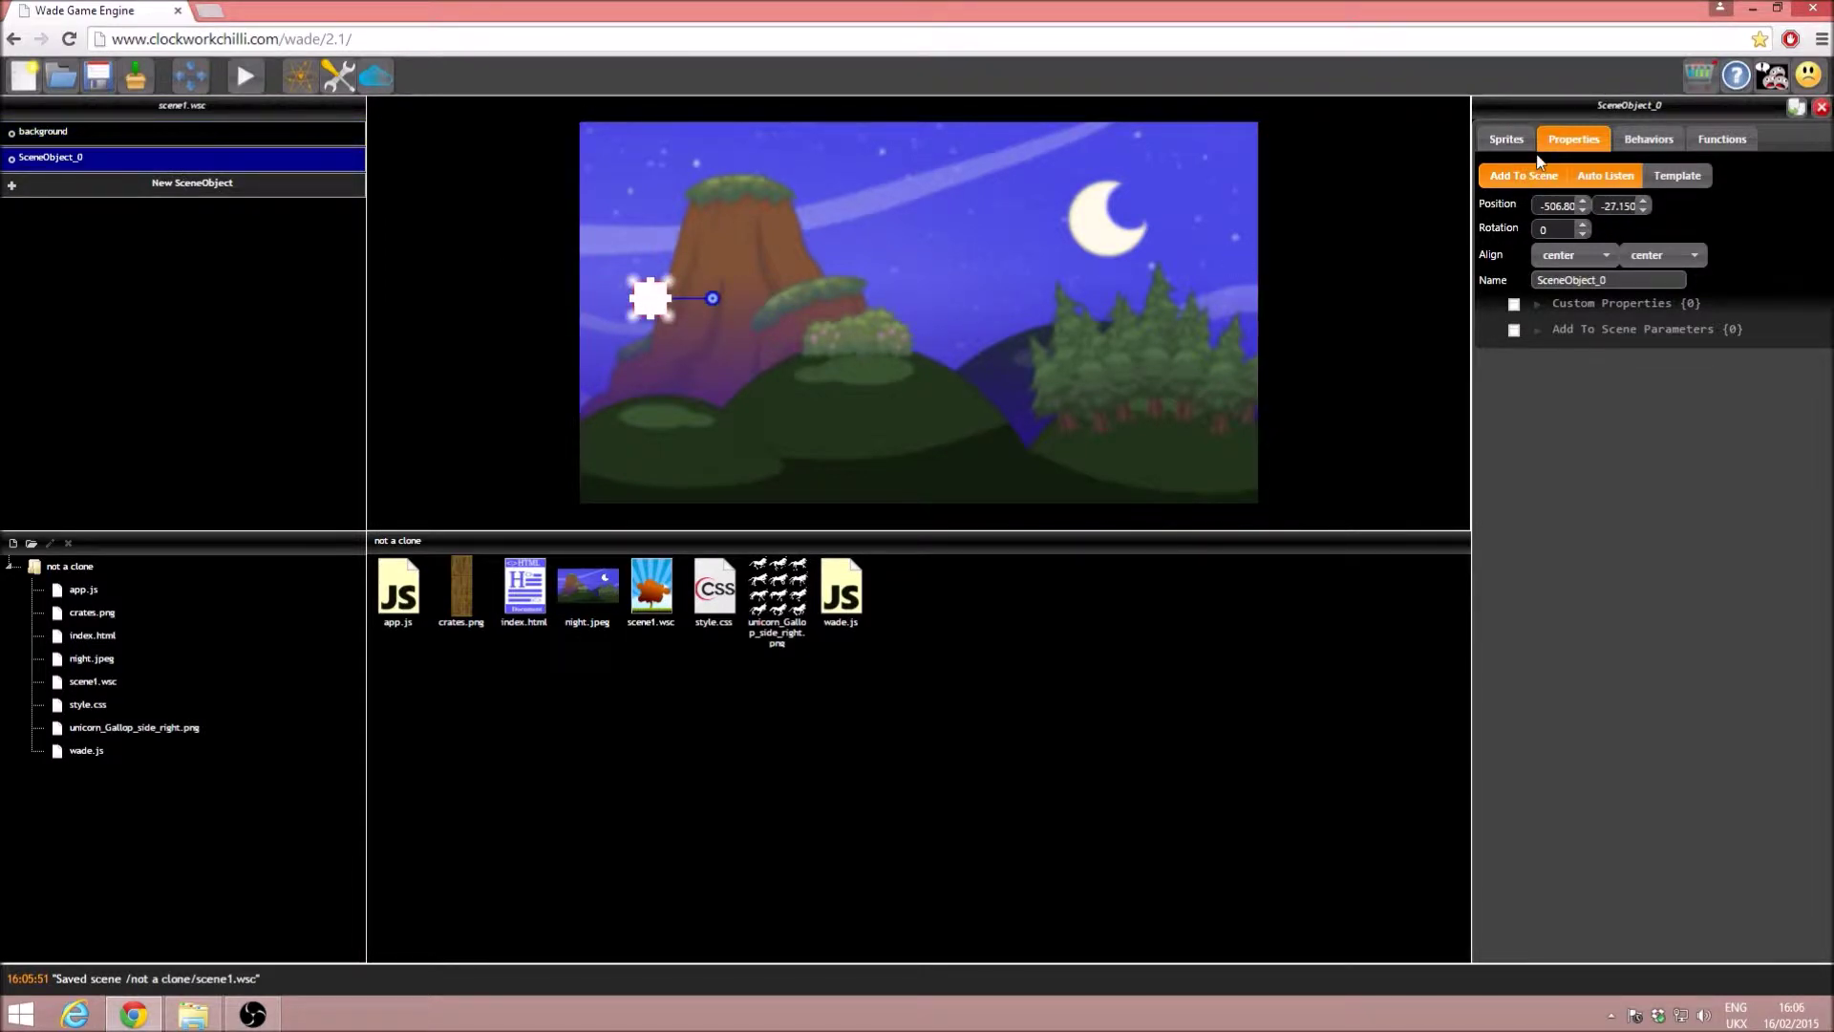
drag(1570, 280, 1321, 275)
text(unicorn)
- Give the unicorn an active looping 'unicorn' animation from unicorn_Gallop_side_right.png, then preview it
click(1507, 139)
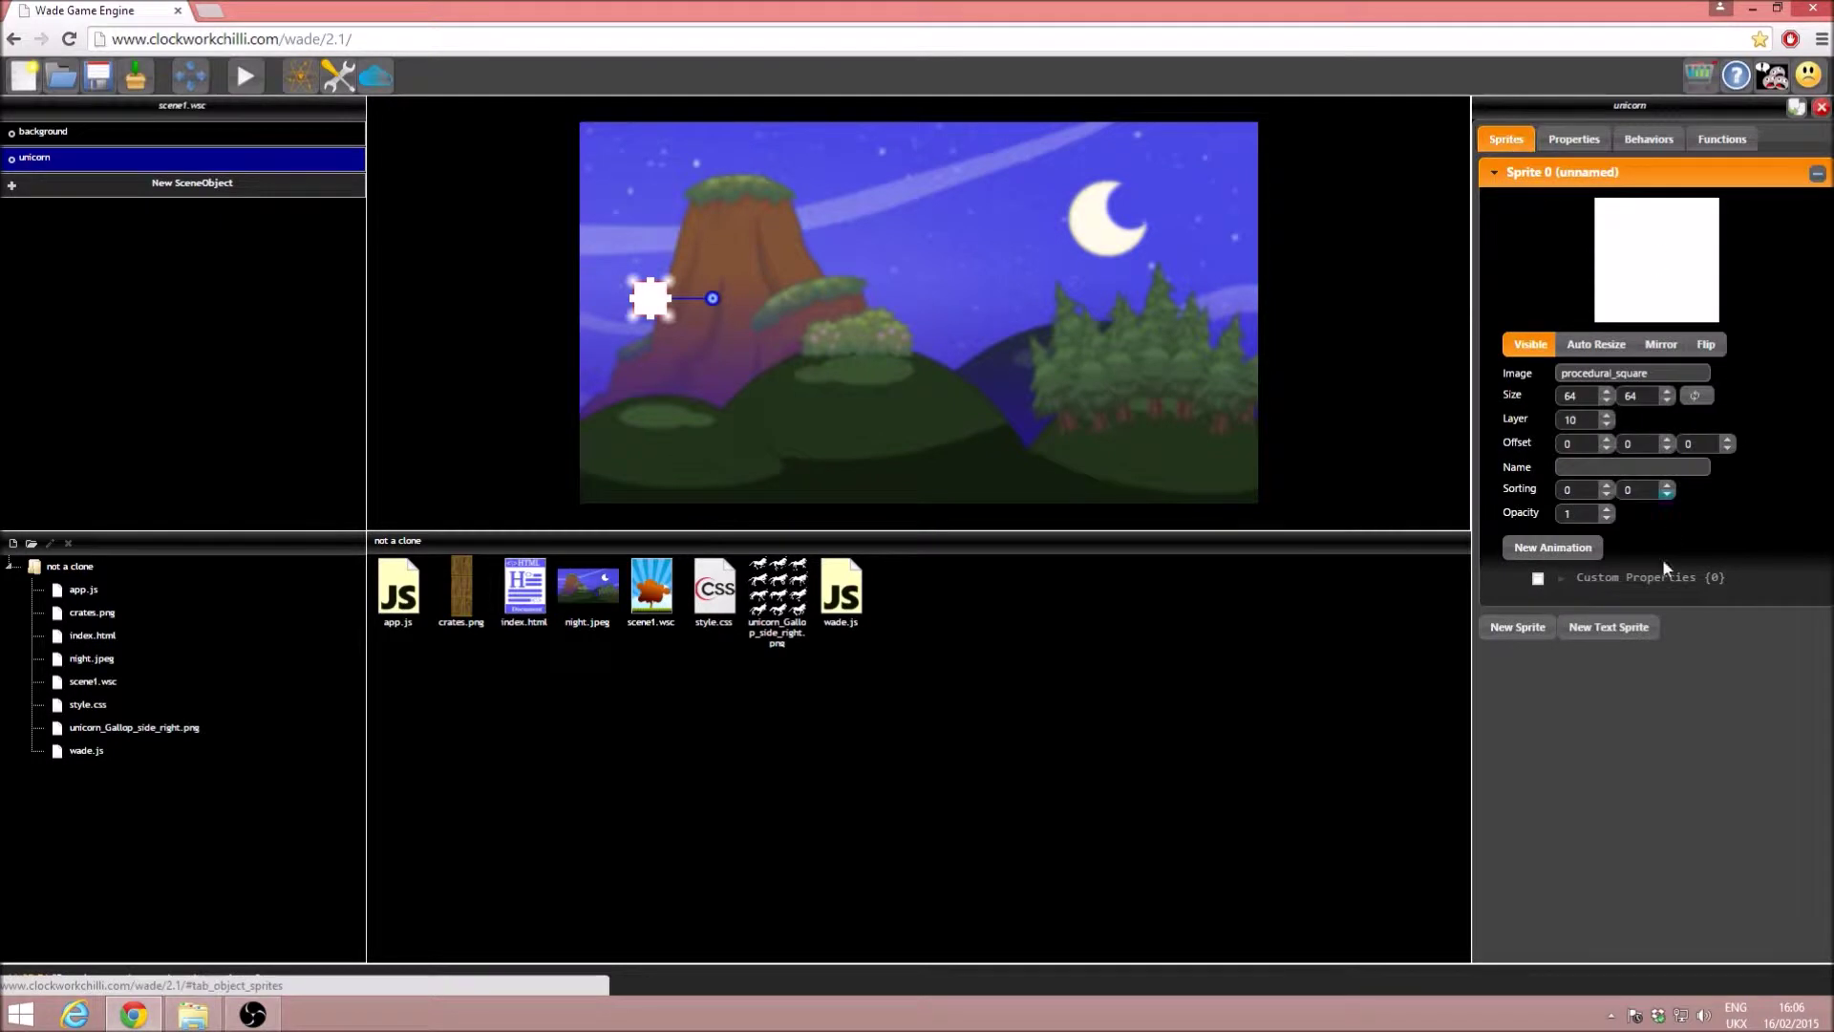
click(1583, 564)
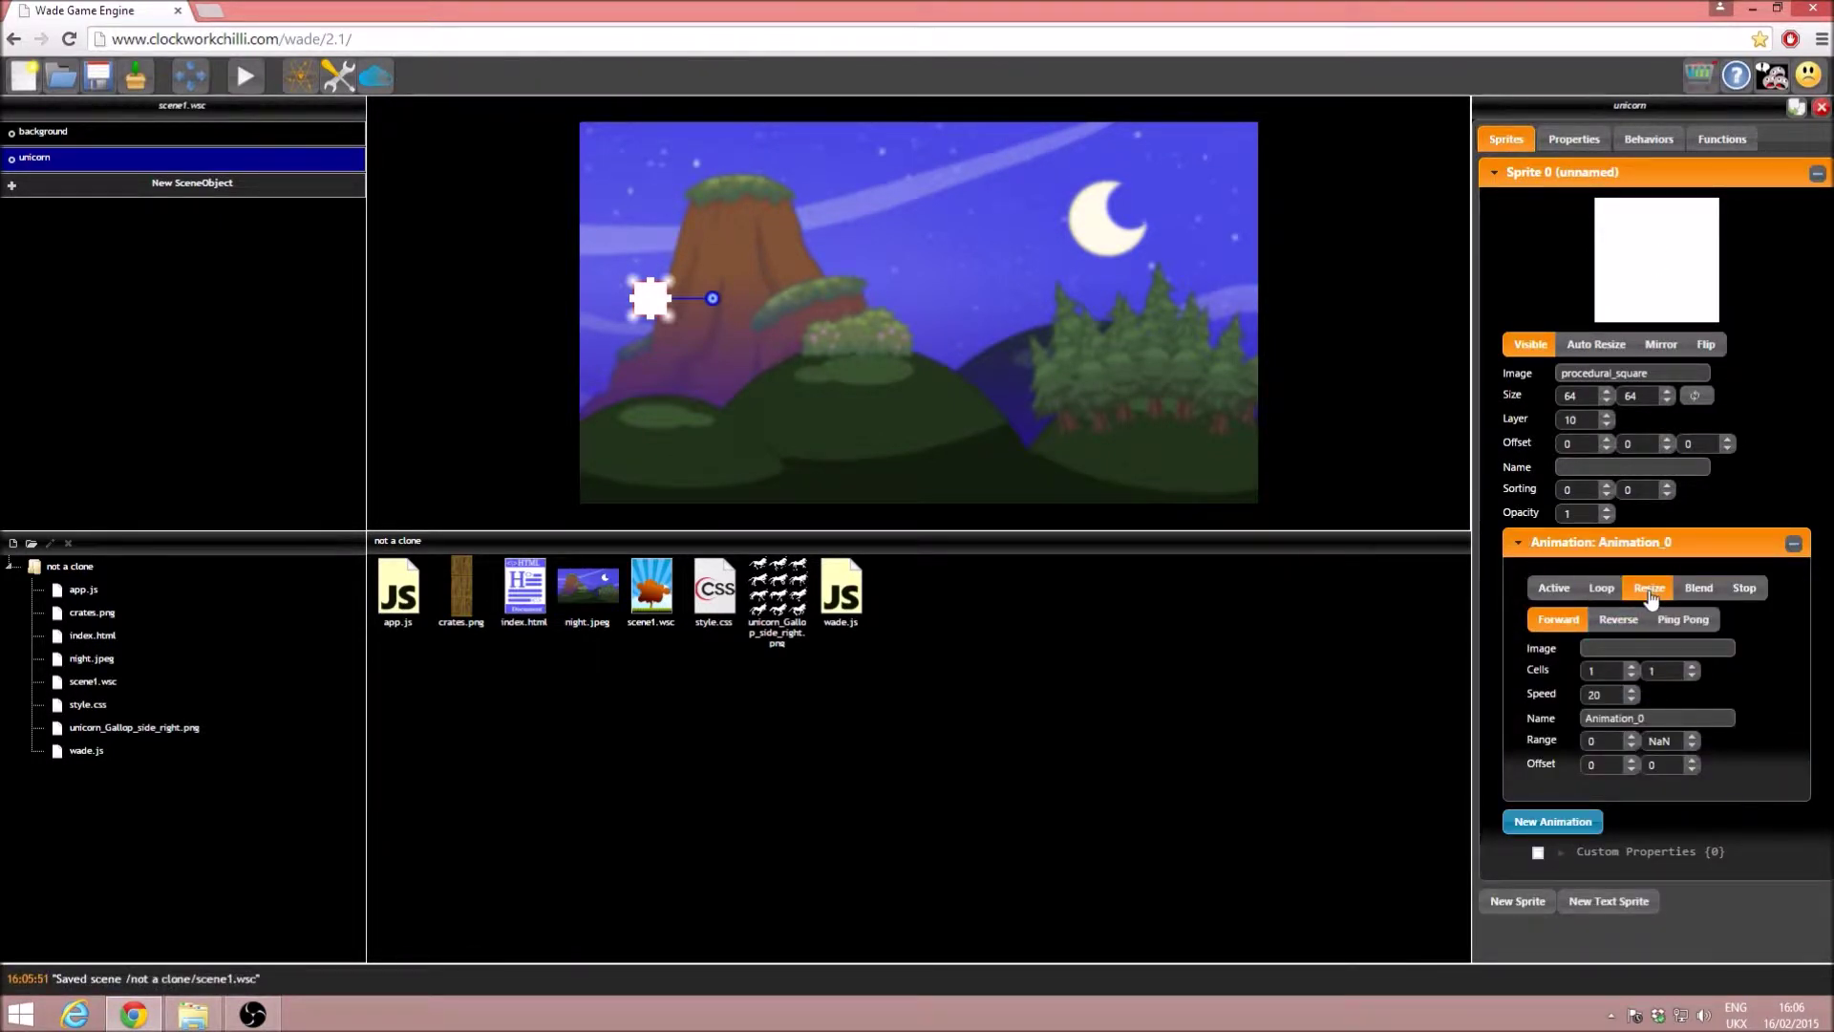
click(1562, 591)
click(1601, 588)
click(1630, 649)
text(uni)
click(1592, 672)
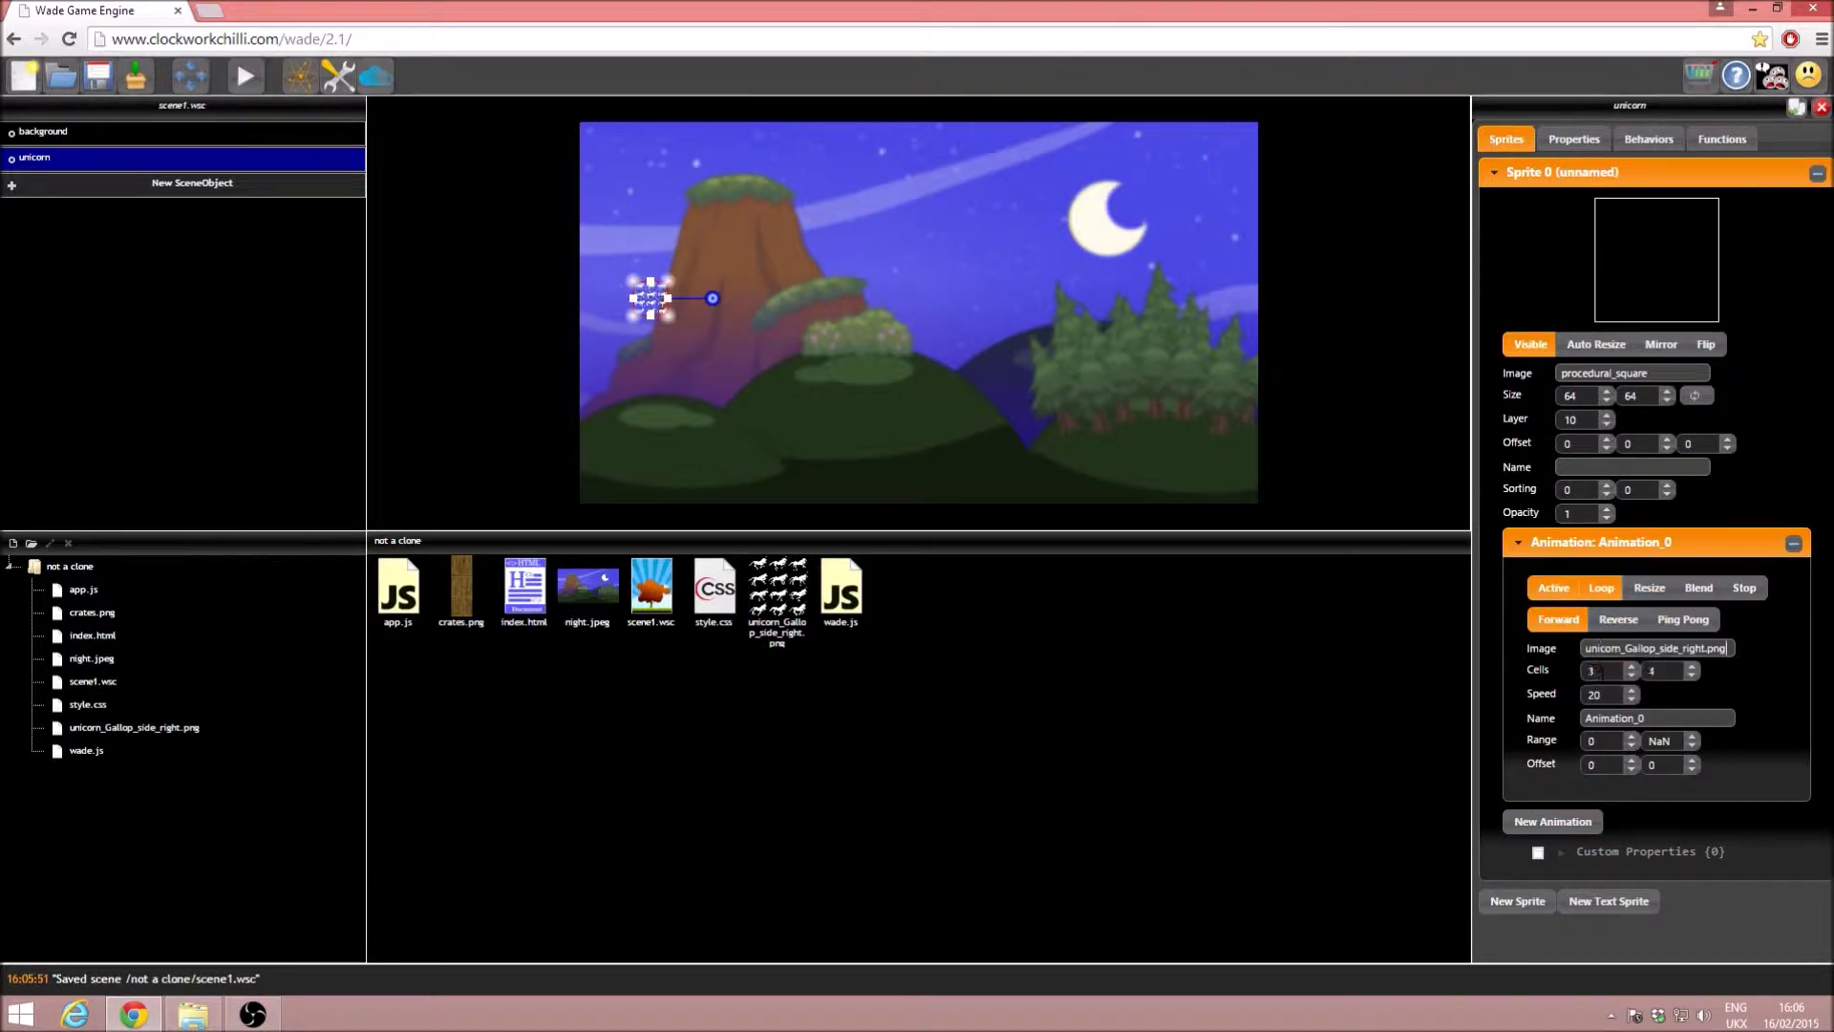
key(Tab)
text(unicorn)
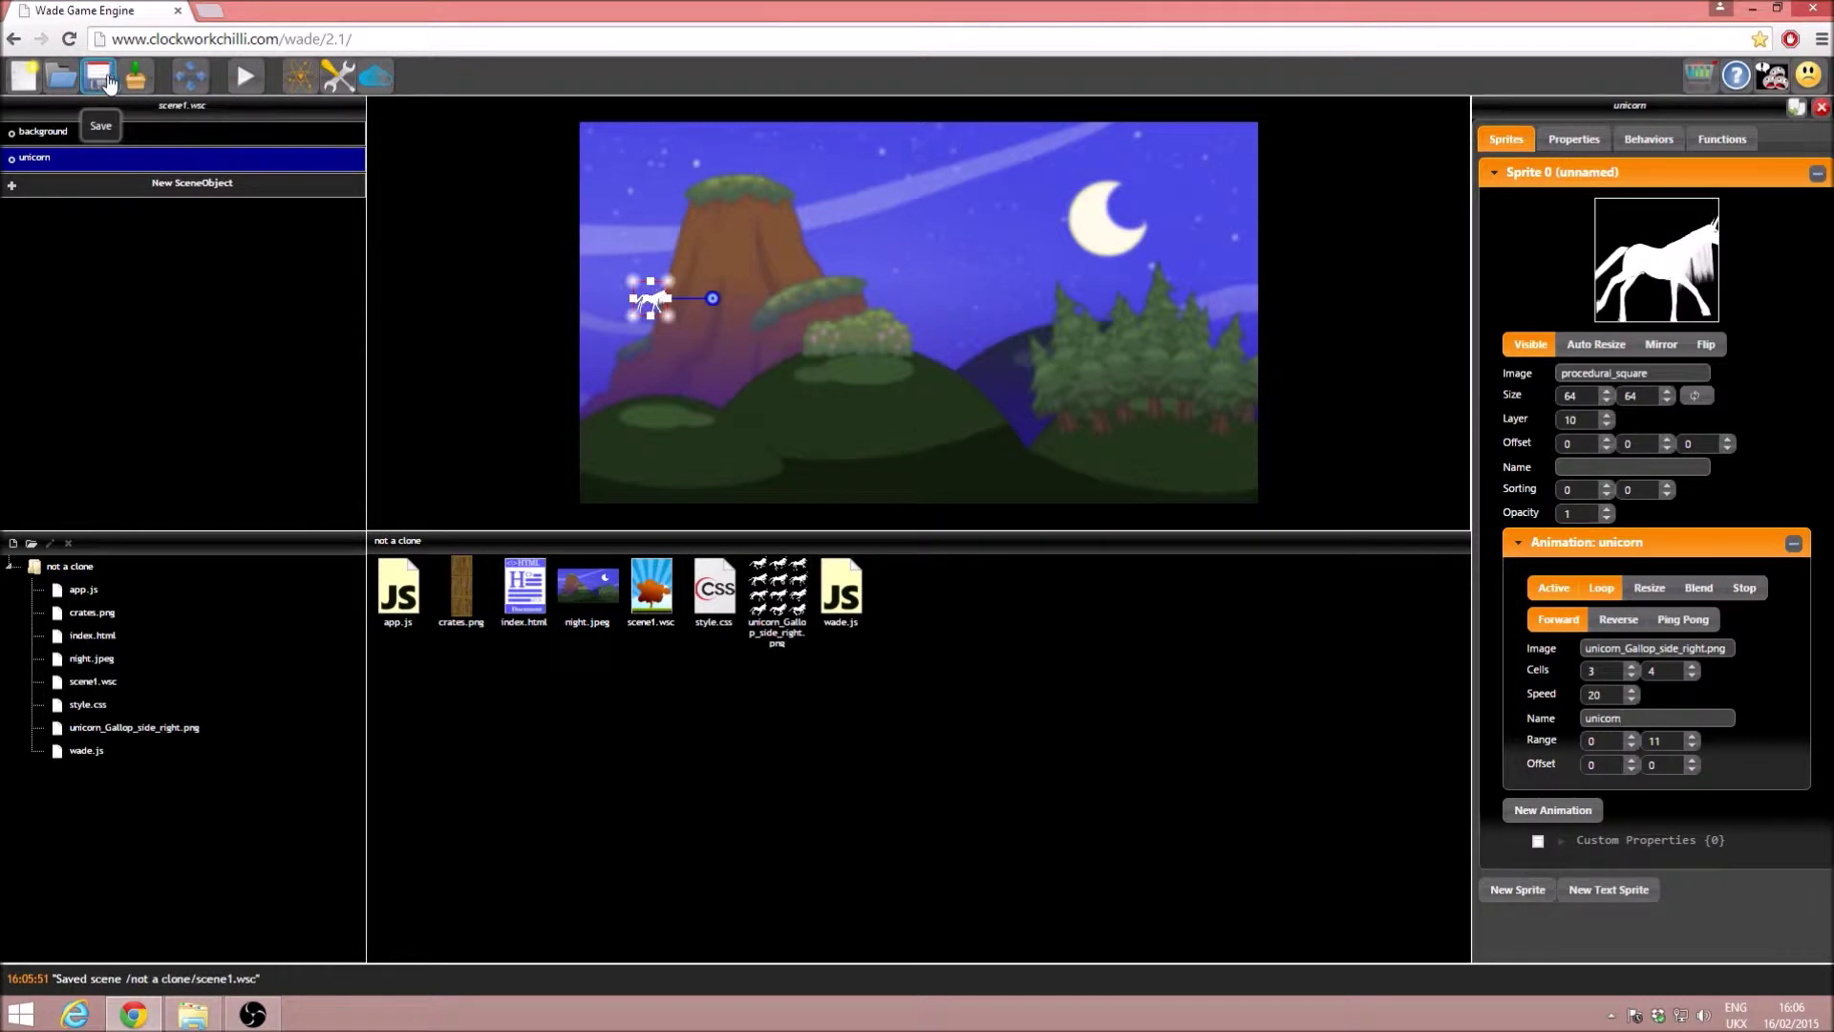
click(243, 77)
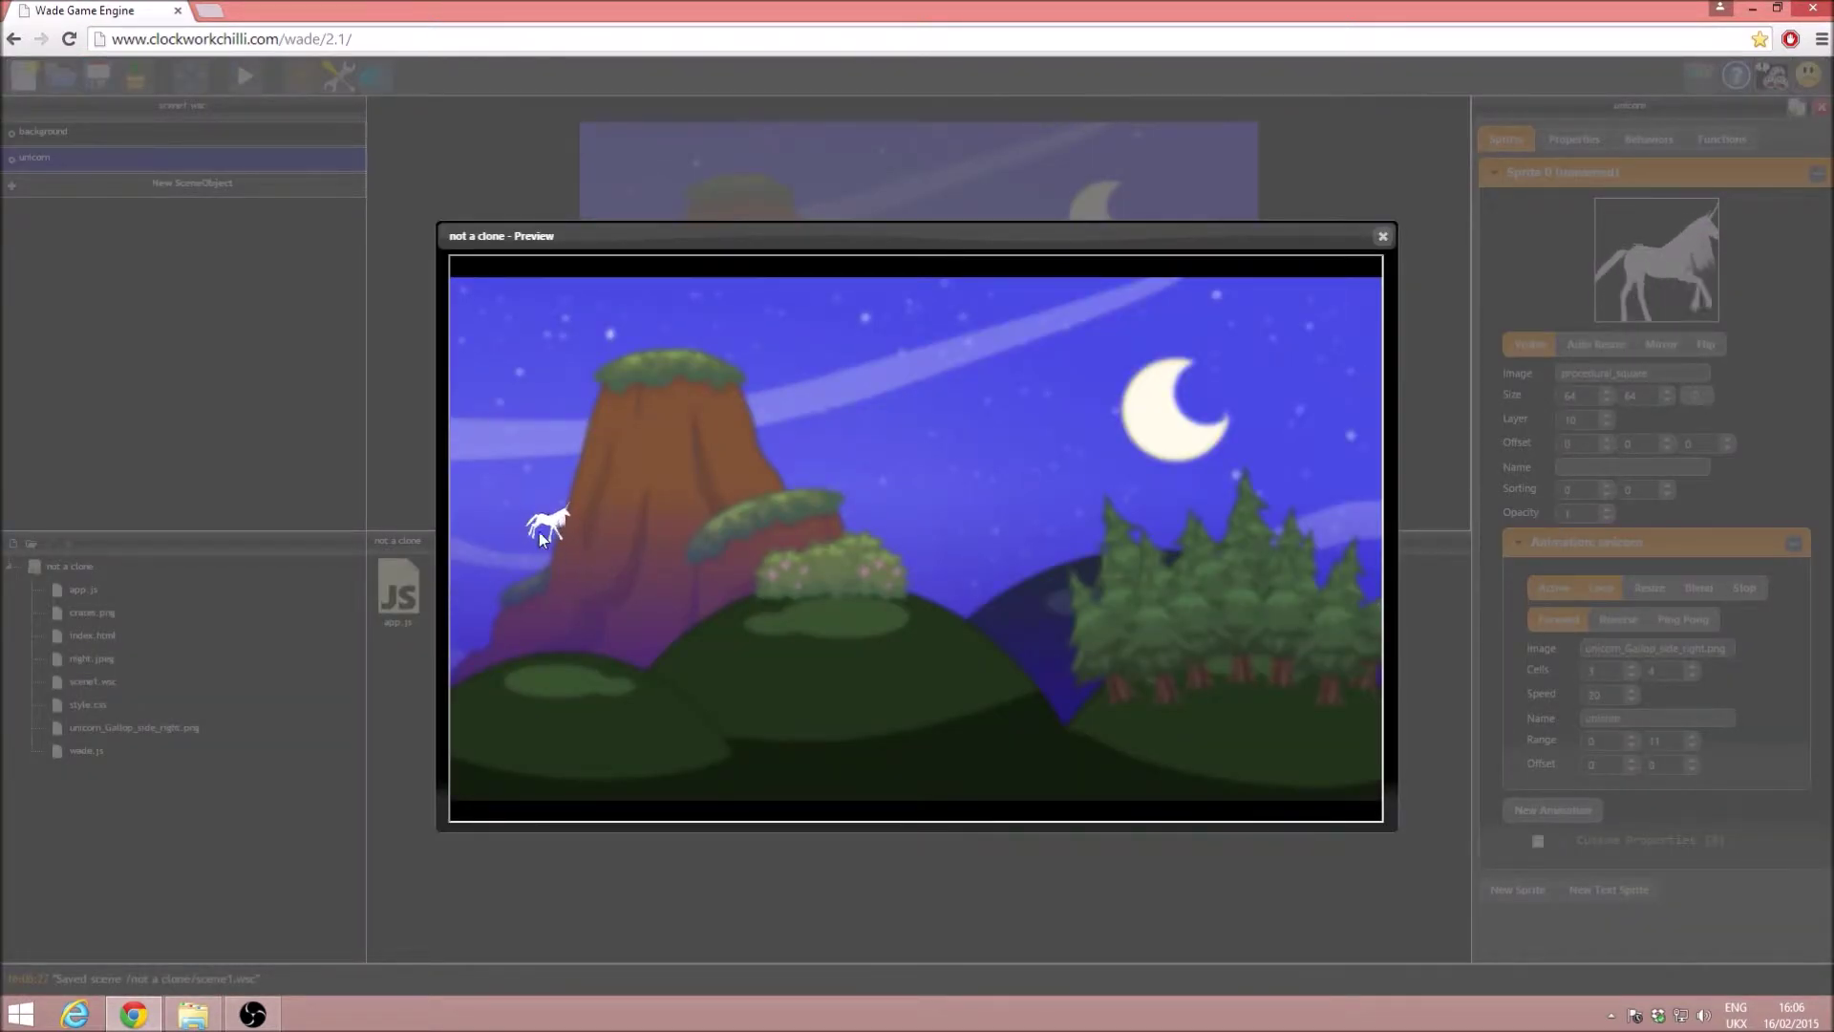
click(1382, 237)
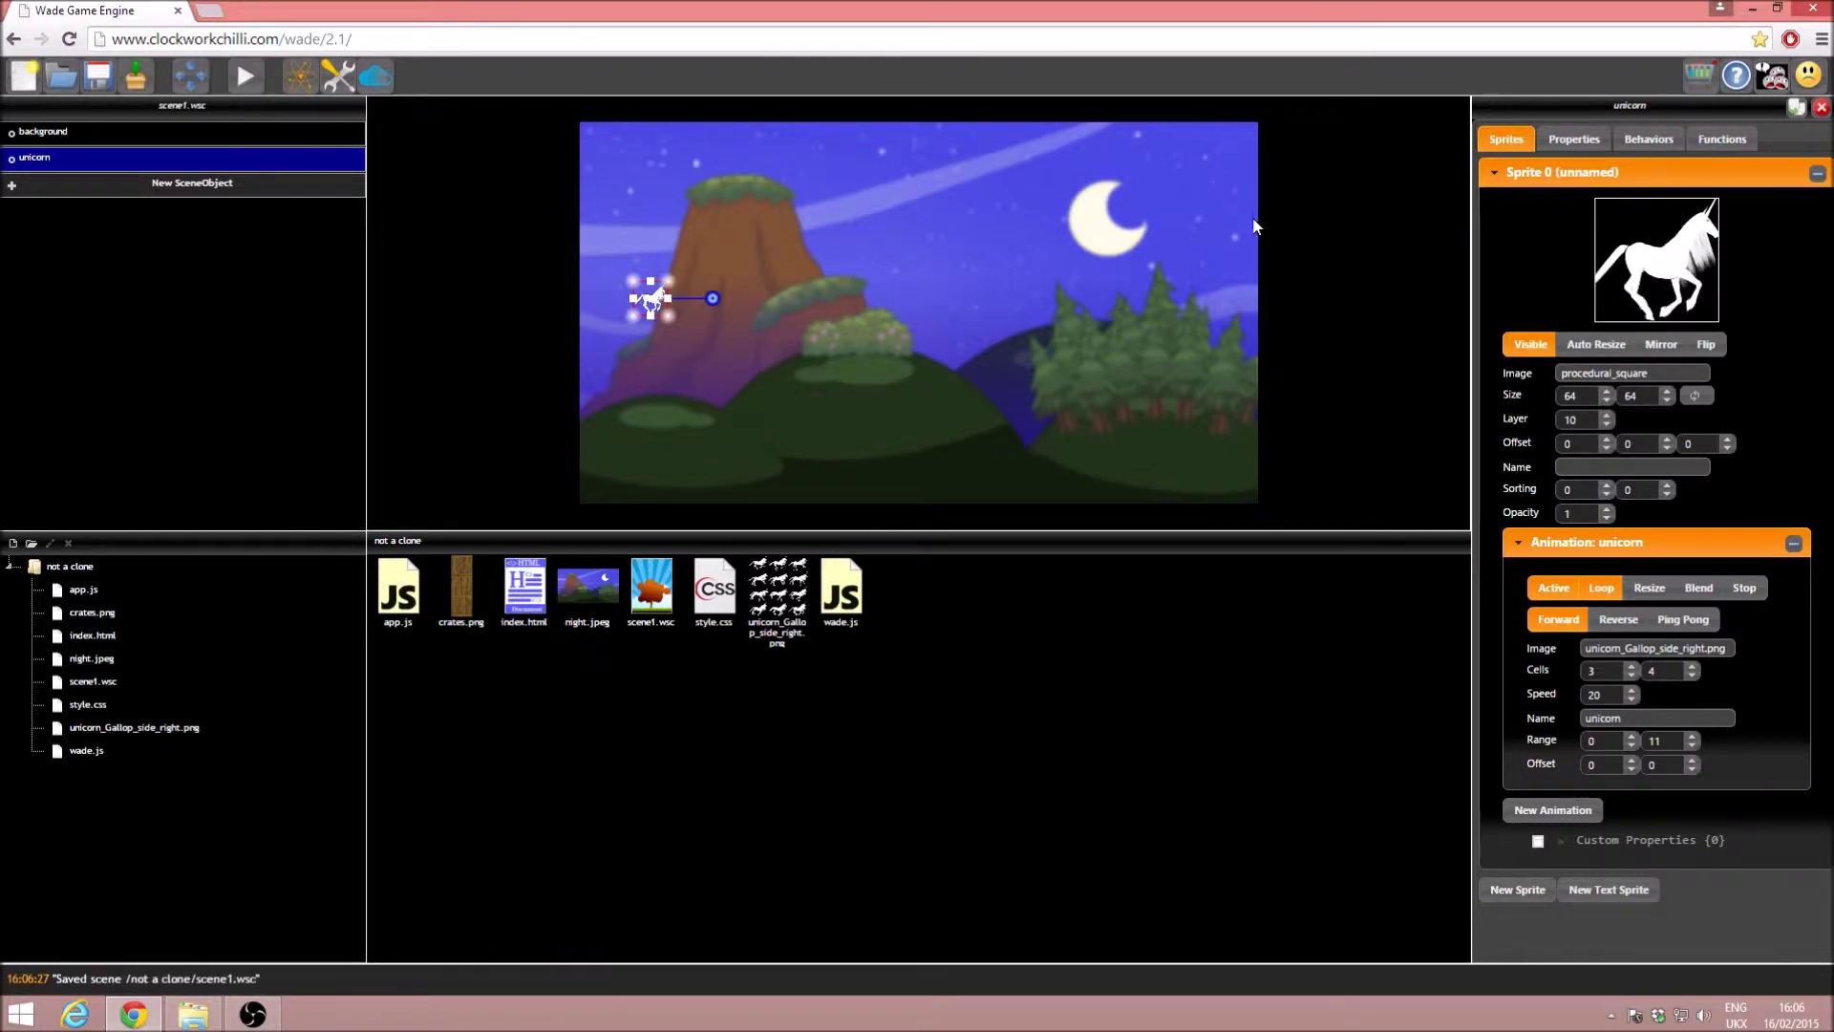
- Script the unicorn's onUpdate as this.setVelocity({x:0, y:this.getVelocity().y + 40});
click(1749, 143)
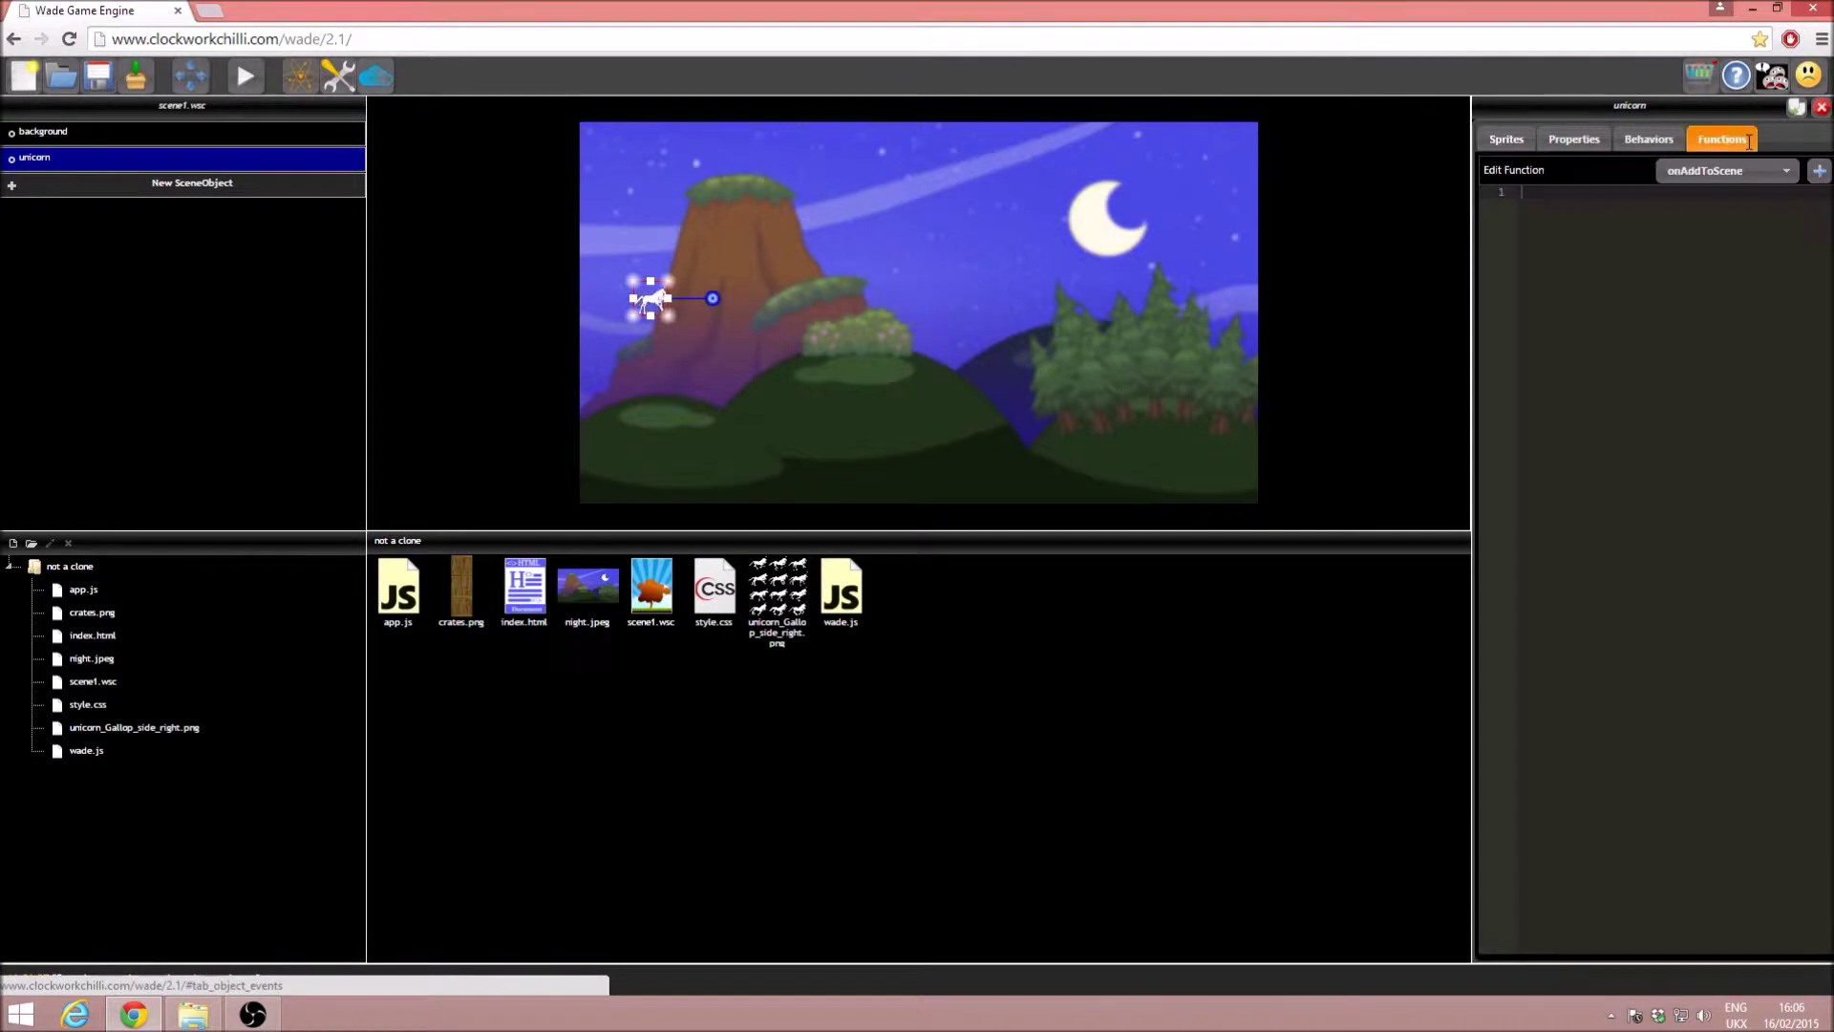
click(1739, 181)
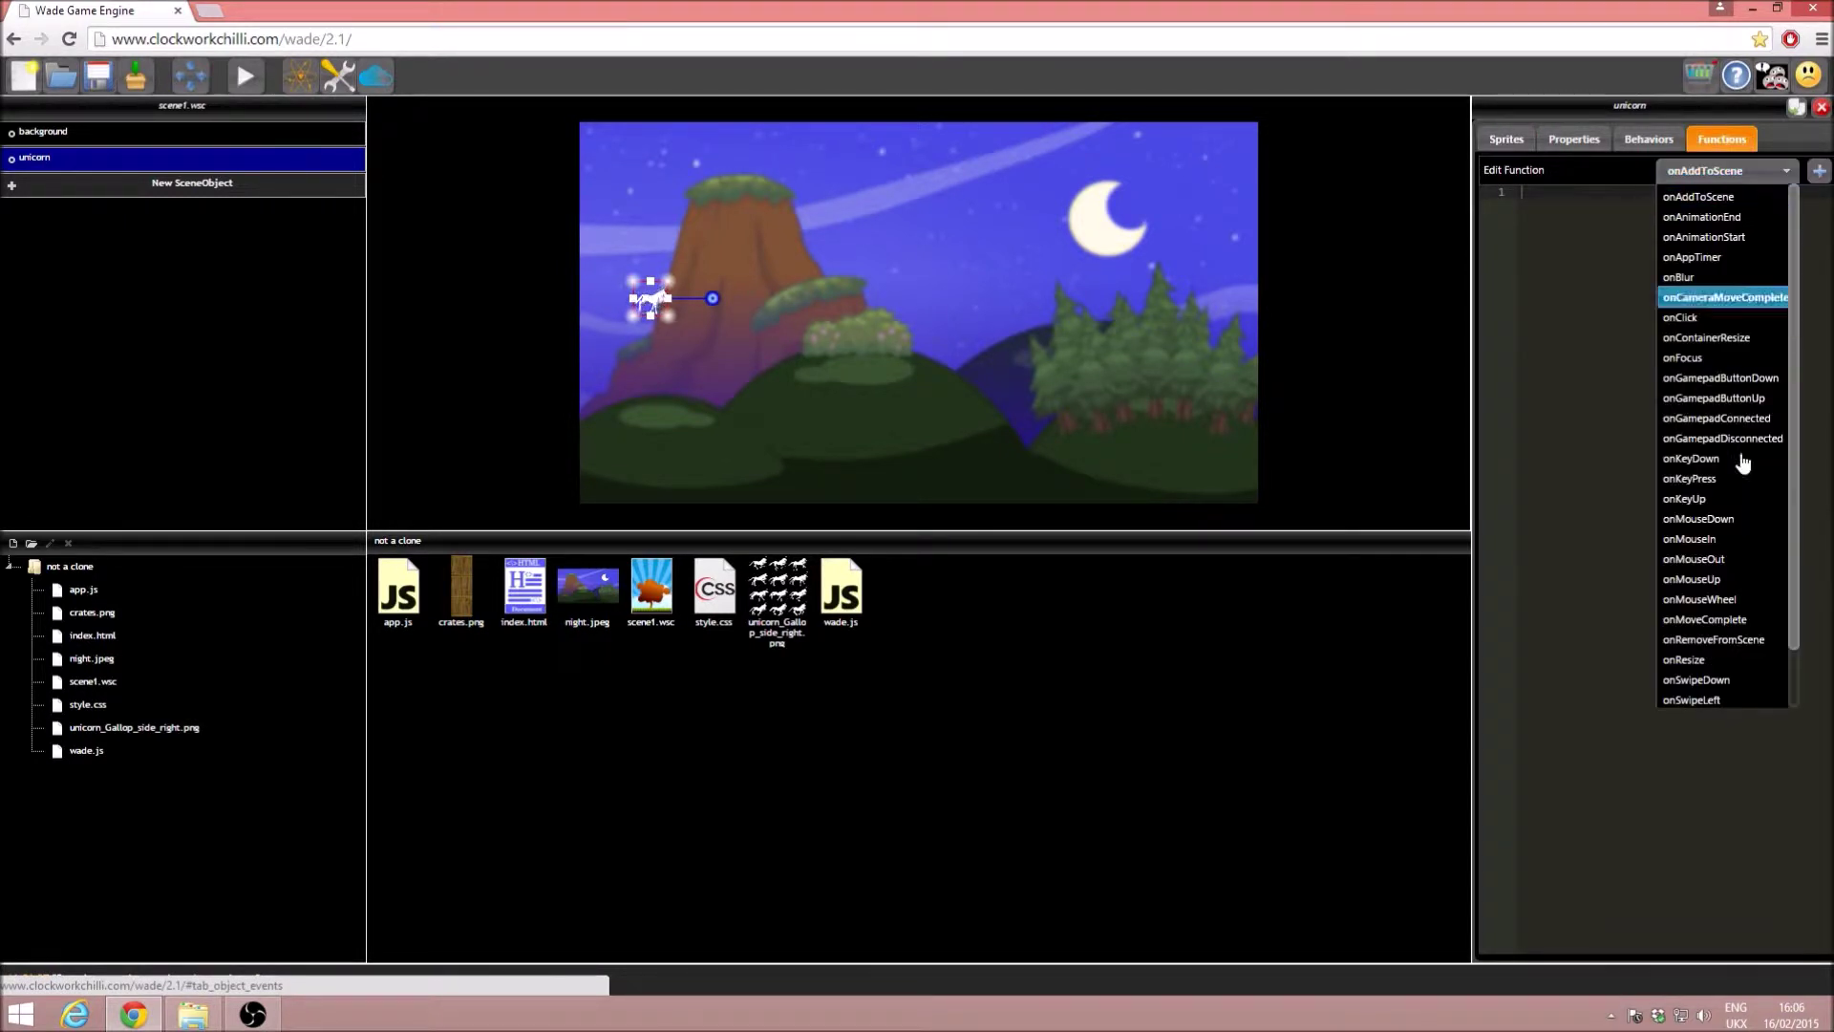
click(1717, 698)
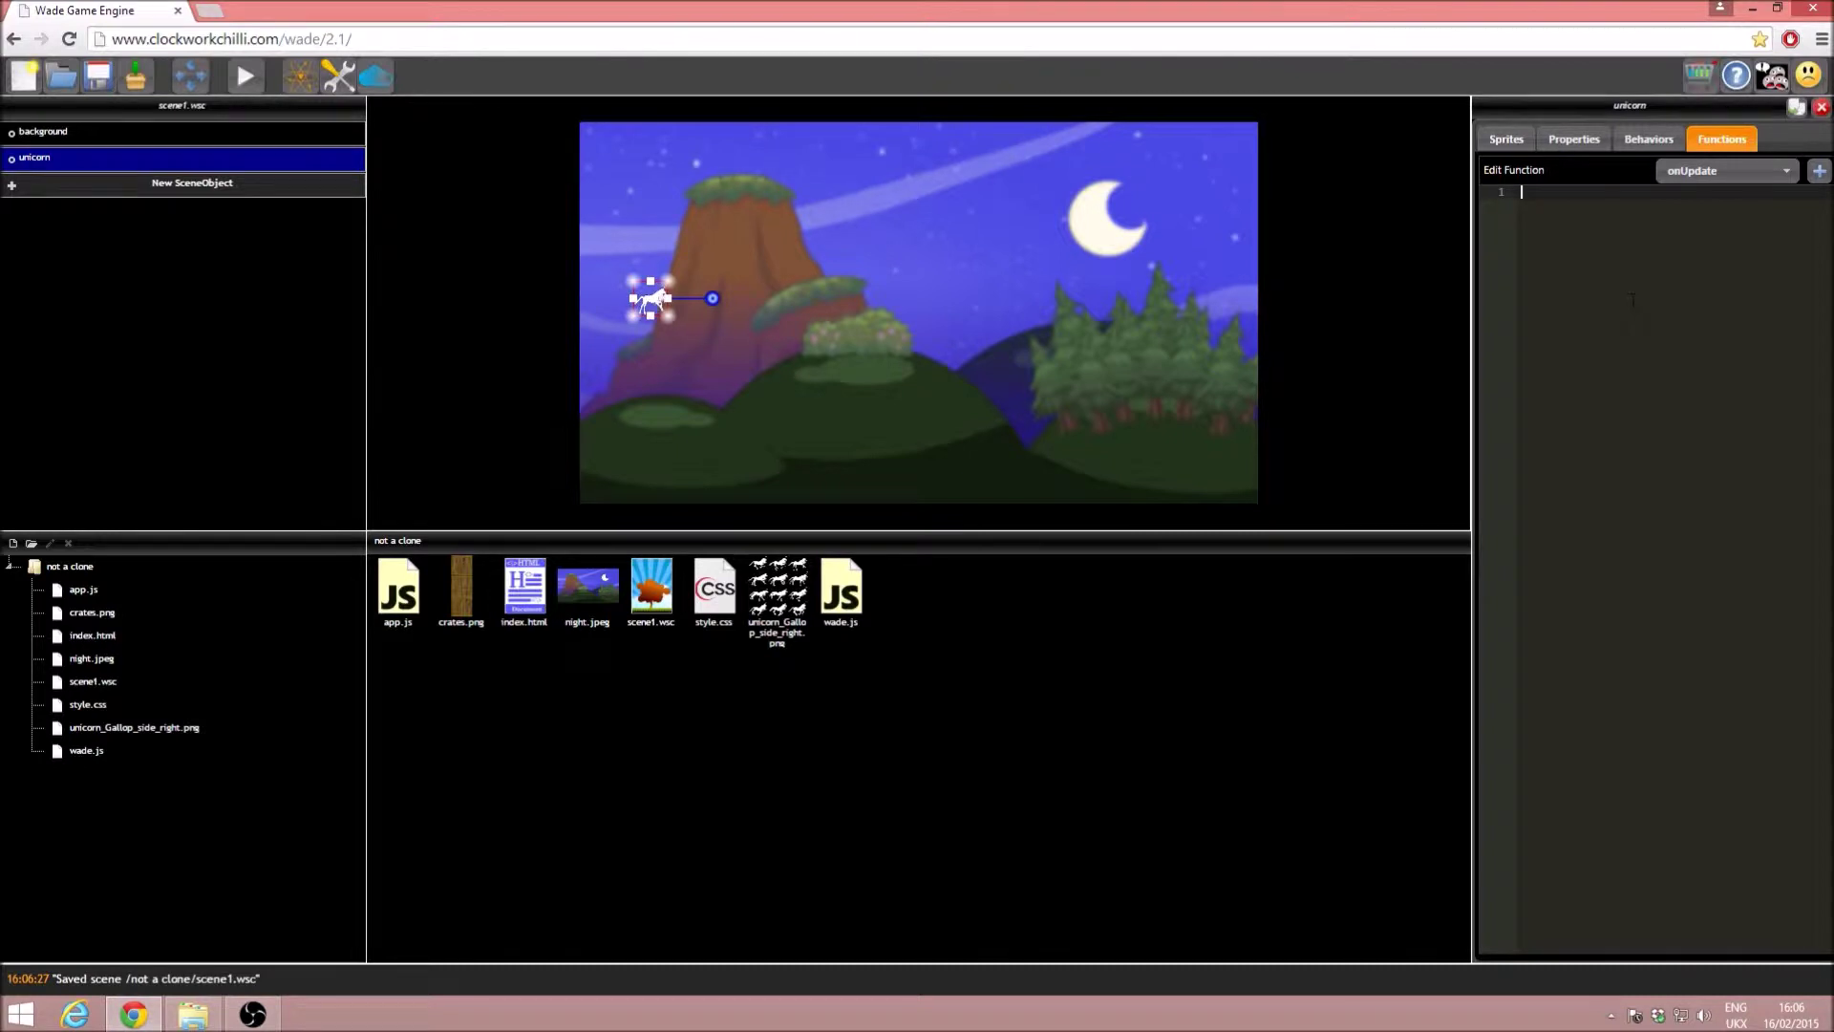
text(this.setVelocity)
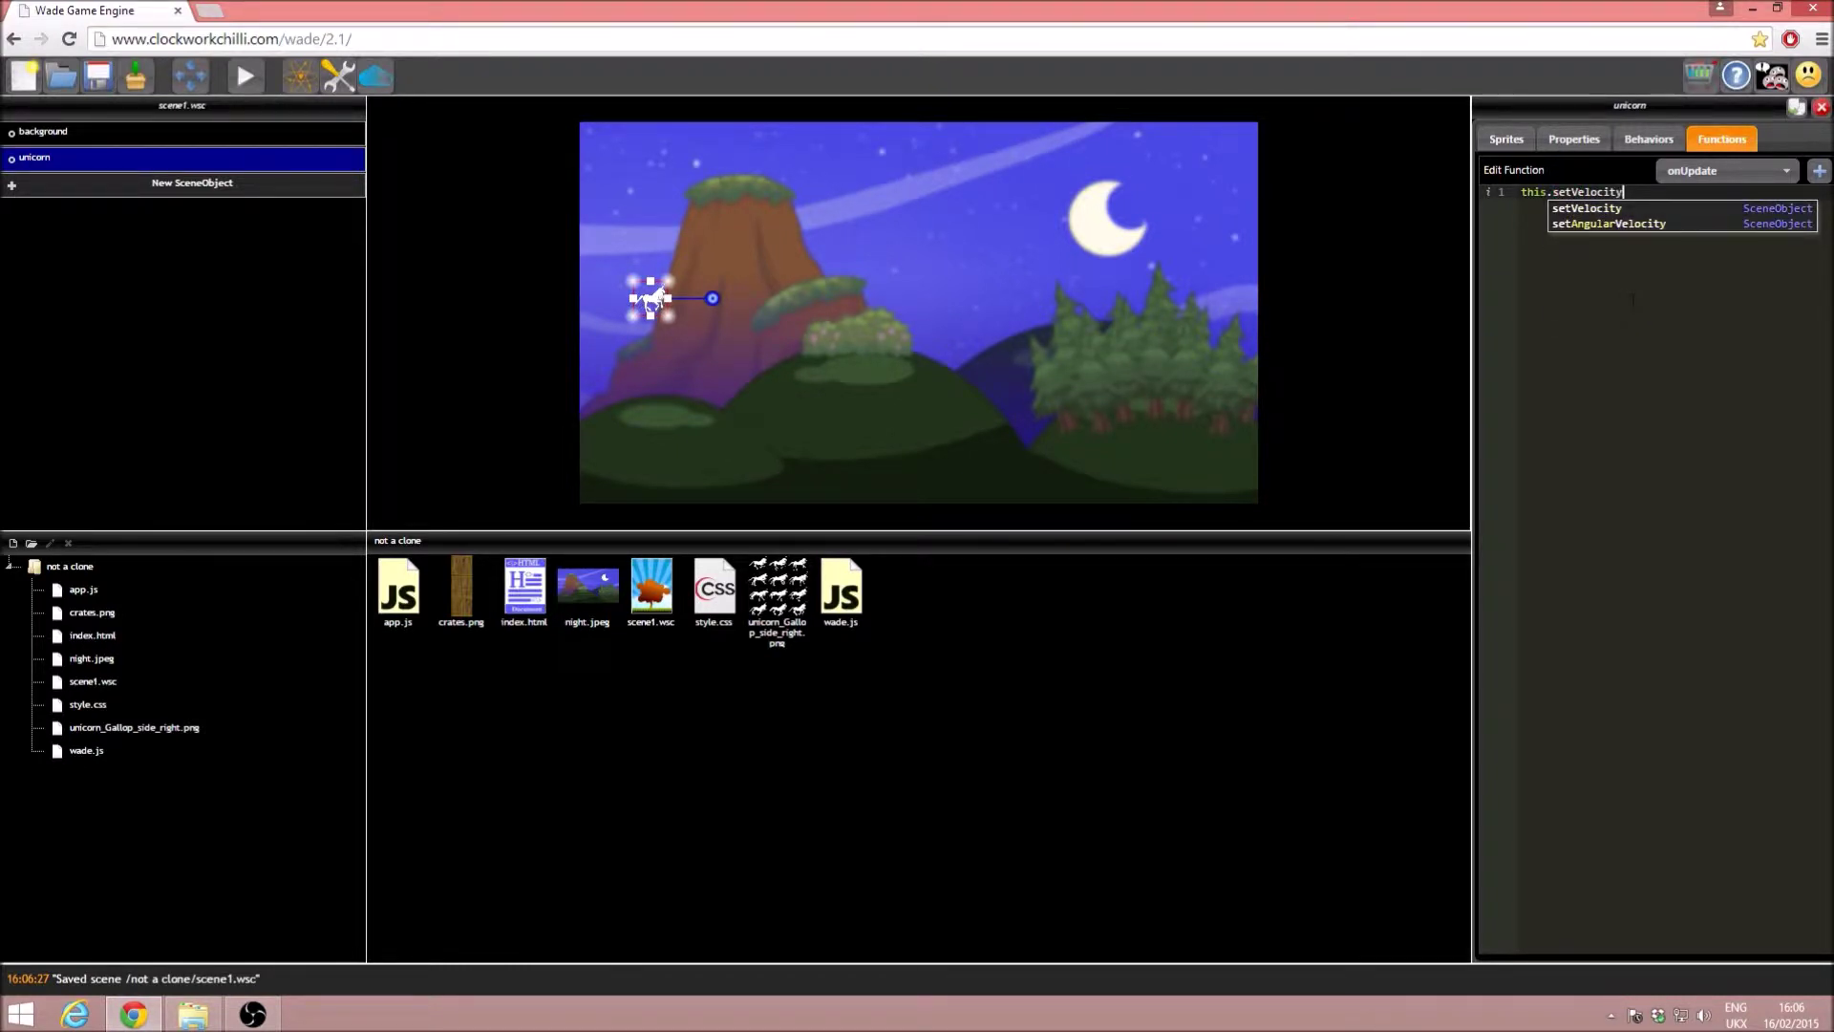
key(Return)
text(();)
key(Left)
key(Left)
text({x:)
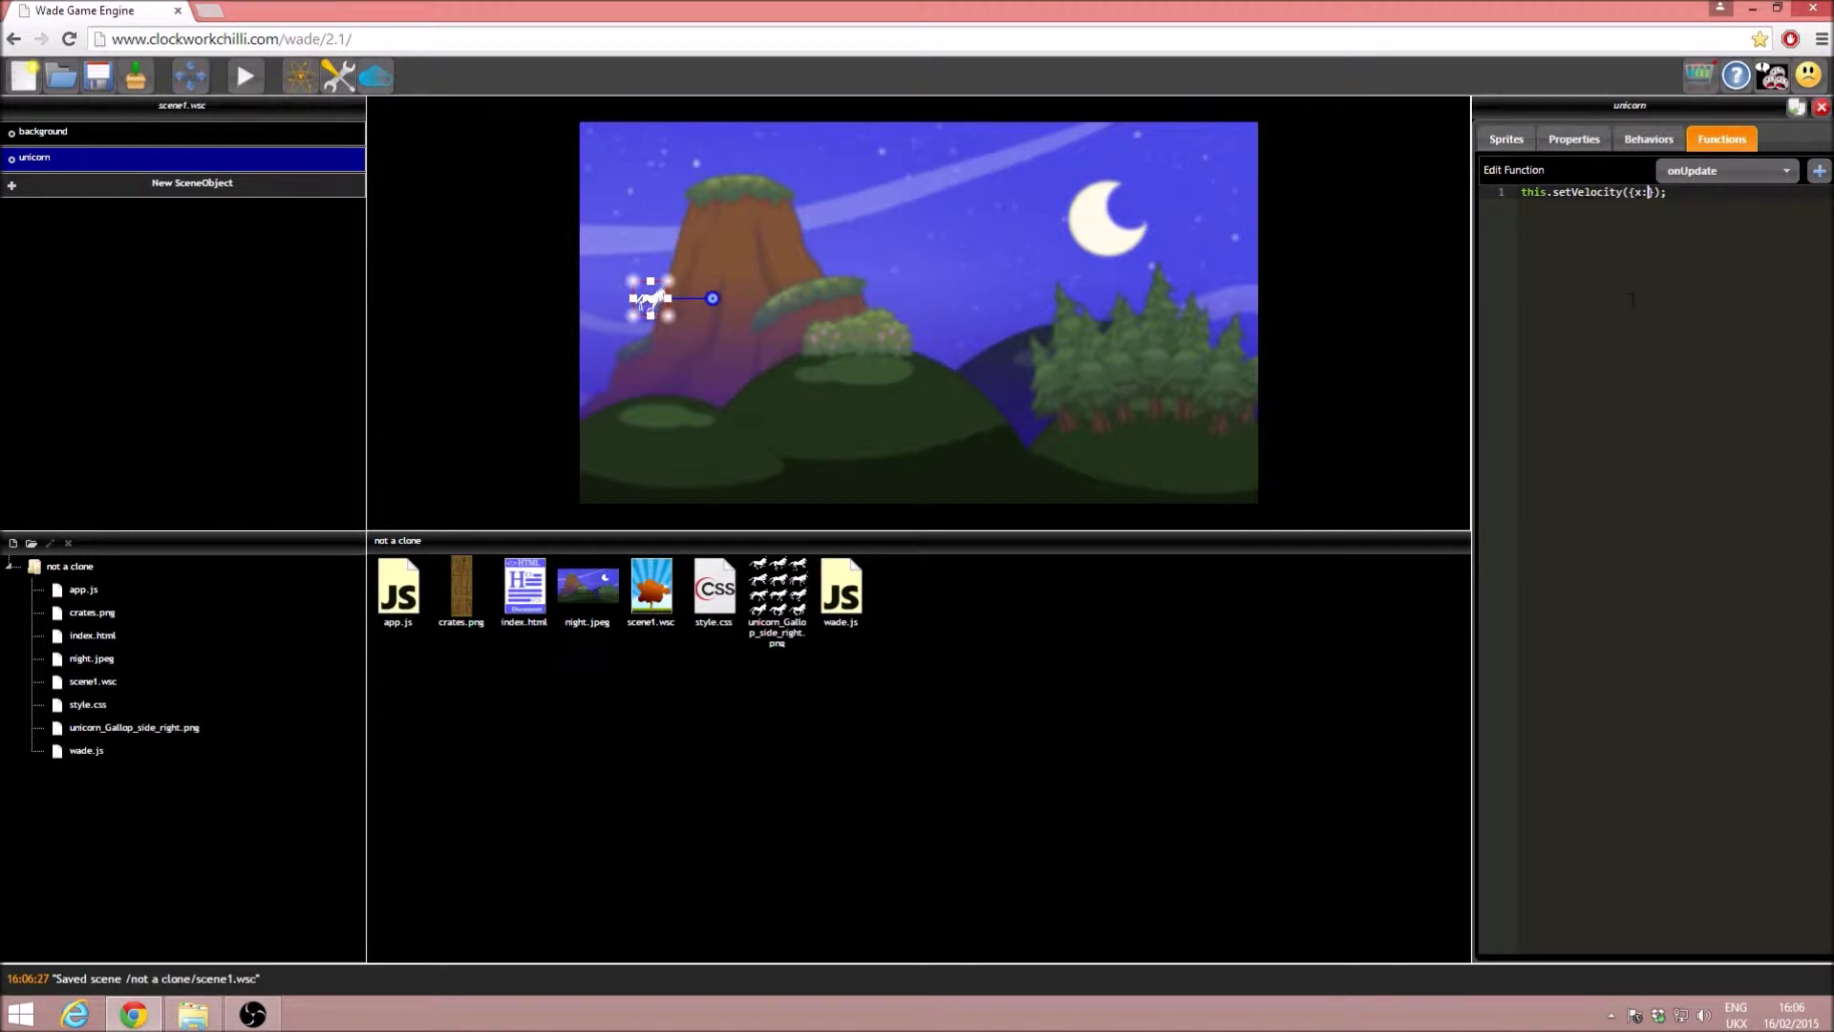
text(0, y:this.getVelocity().y + 40)
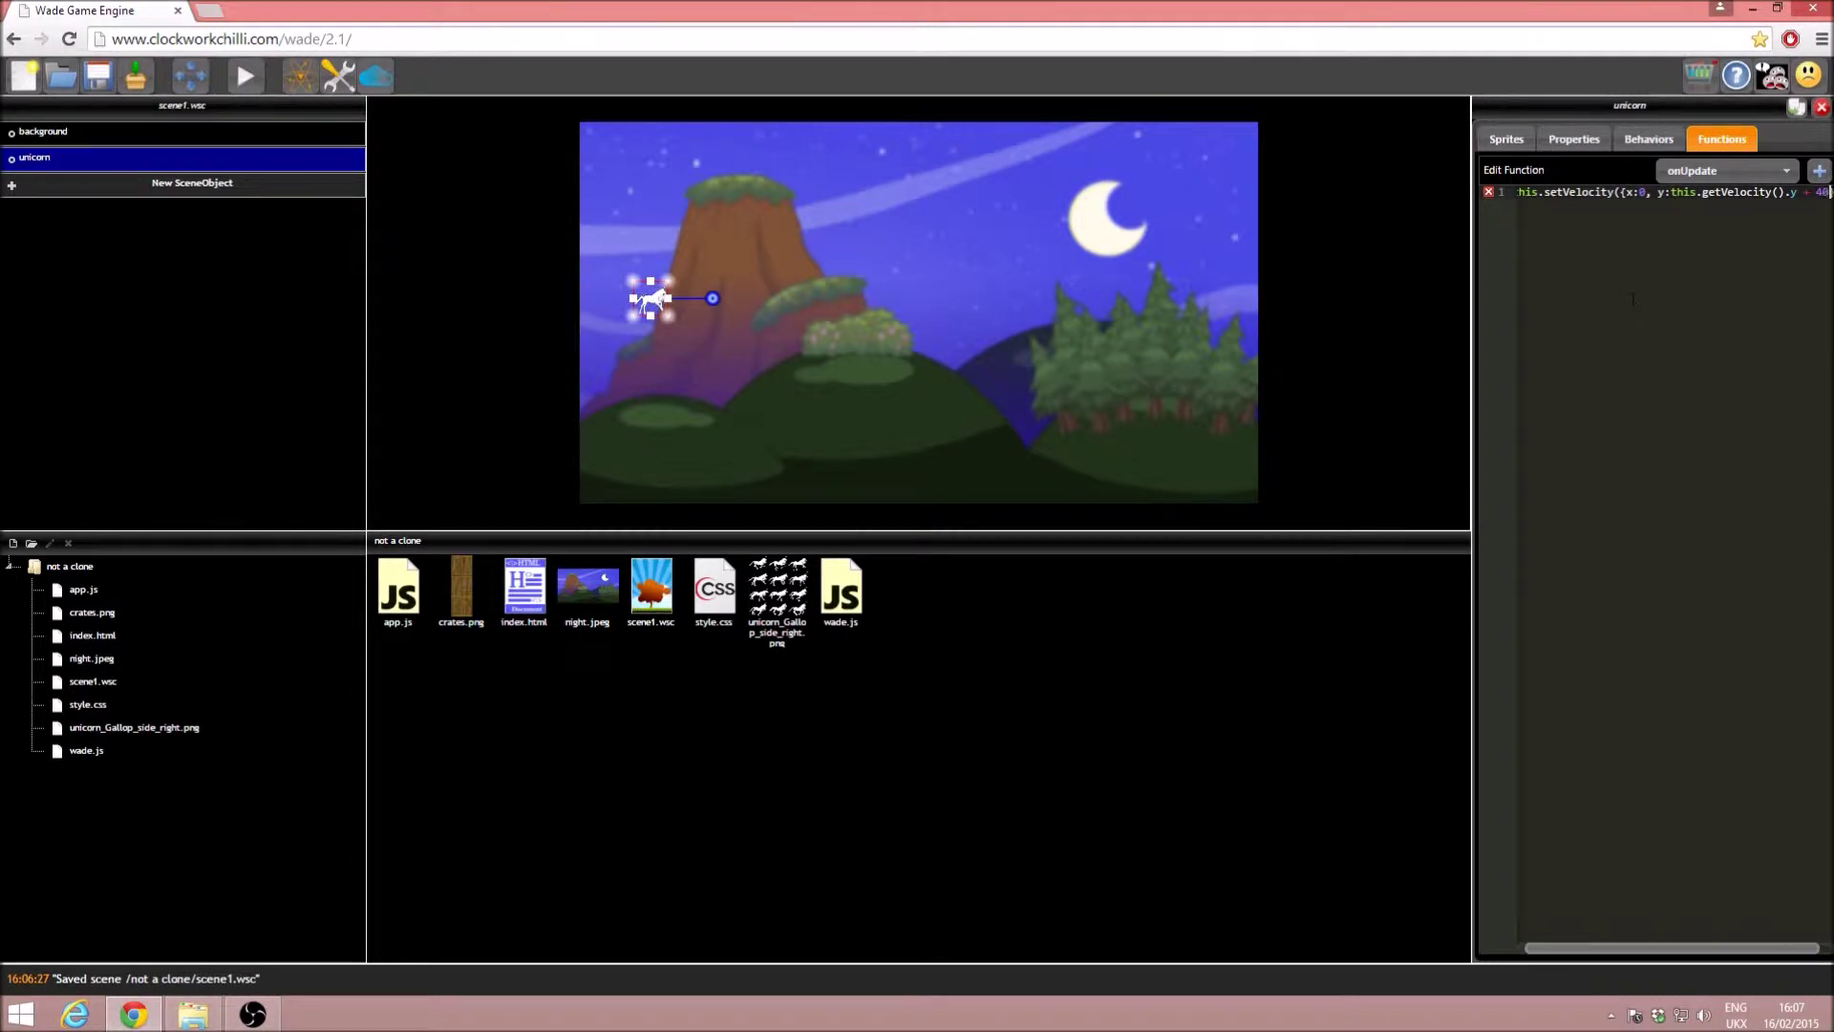
- Widen the code area and run the scene to test the gravity
drag(1471, 350, 1355, 349)
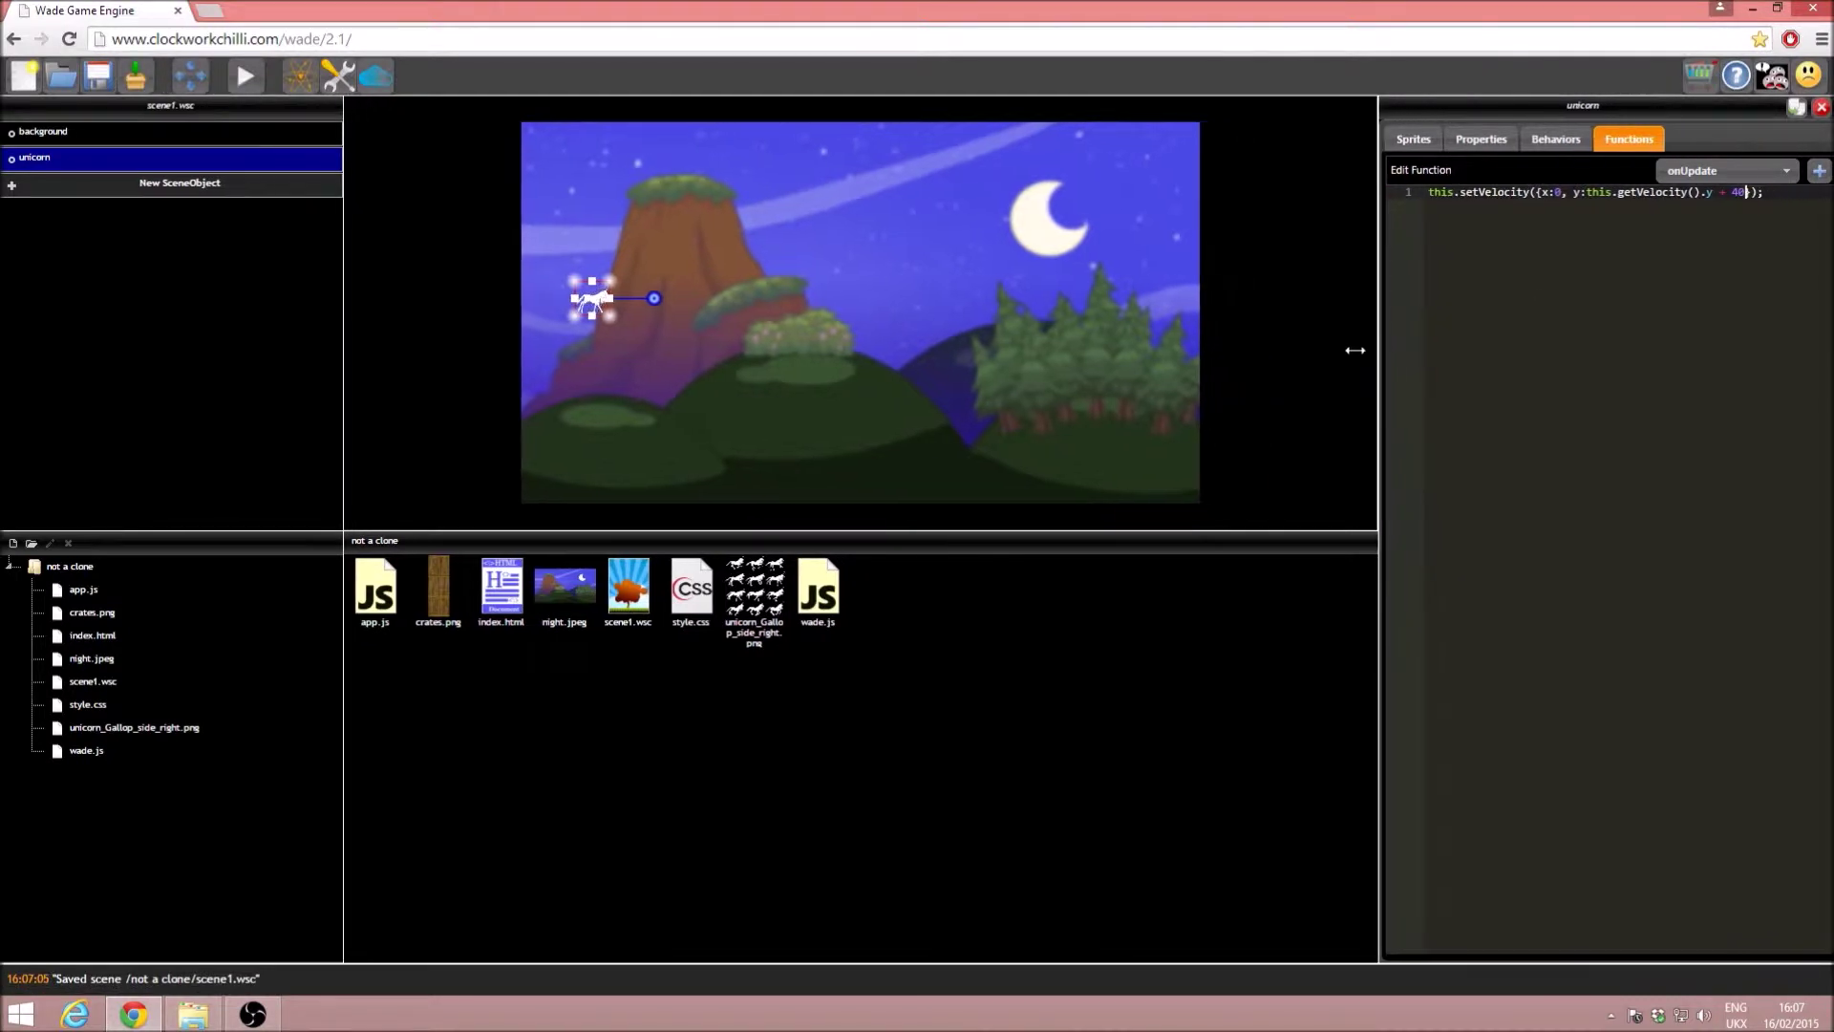
click(245, 75)
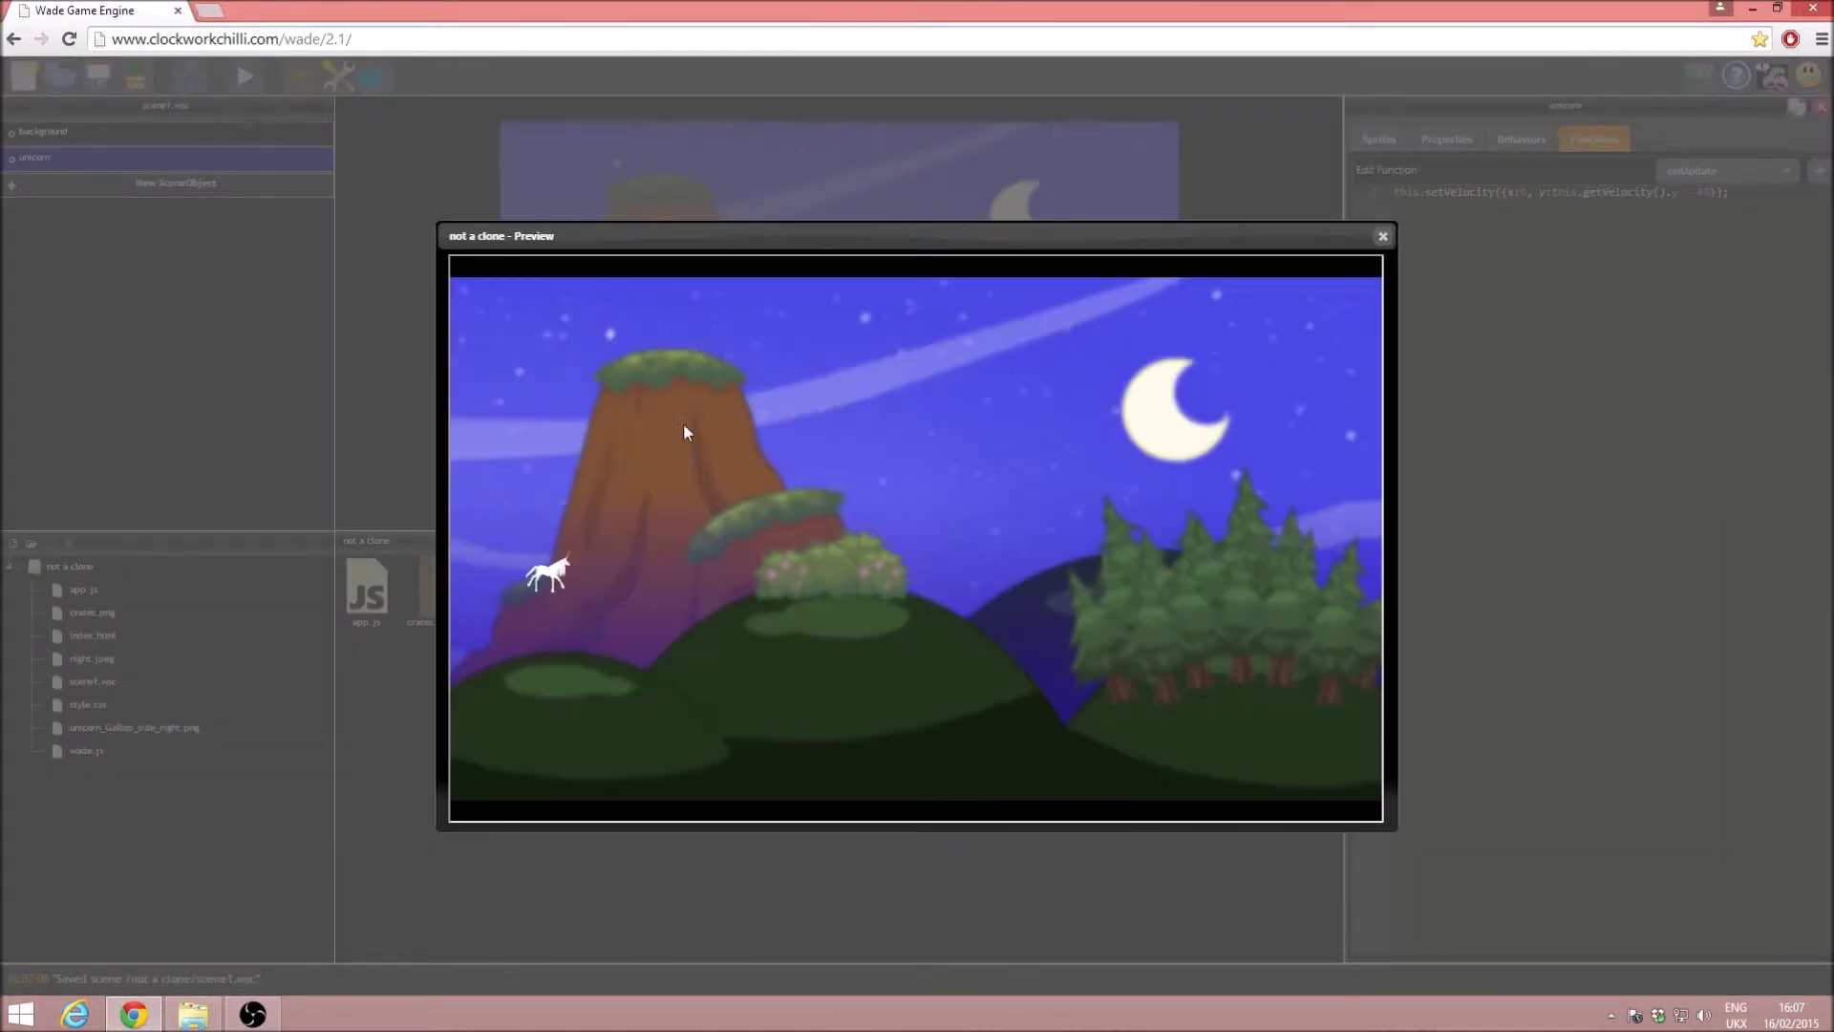
click(1382, 236)
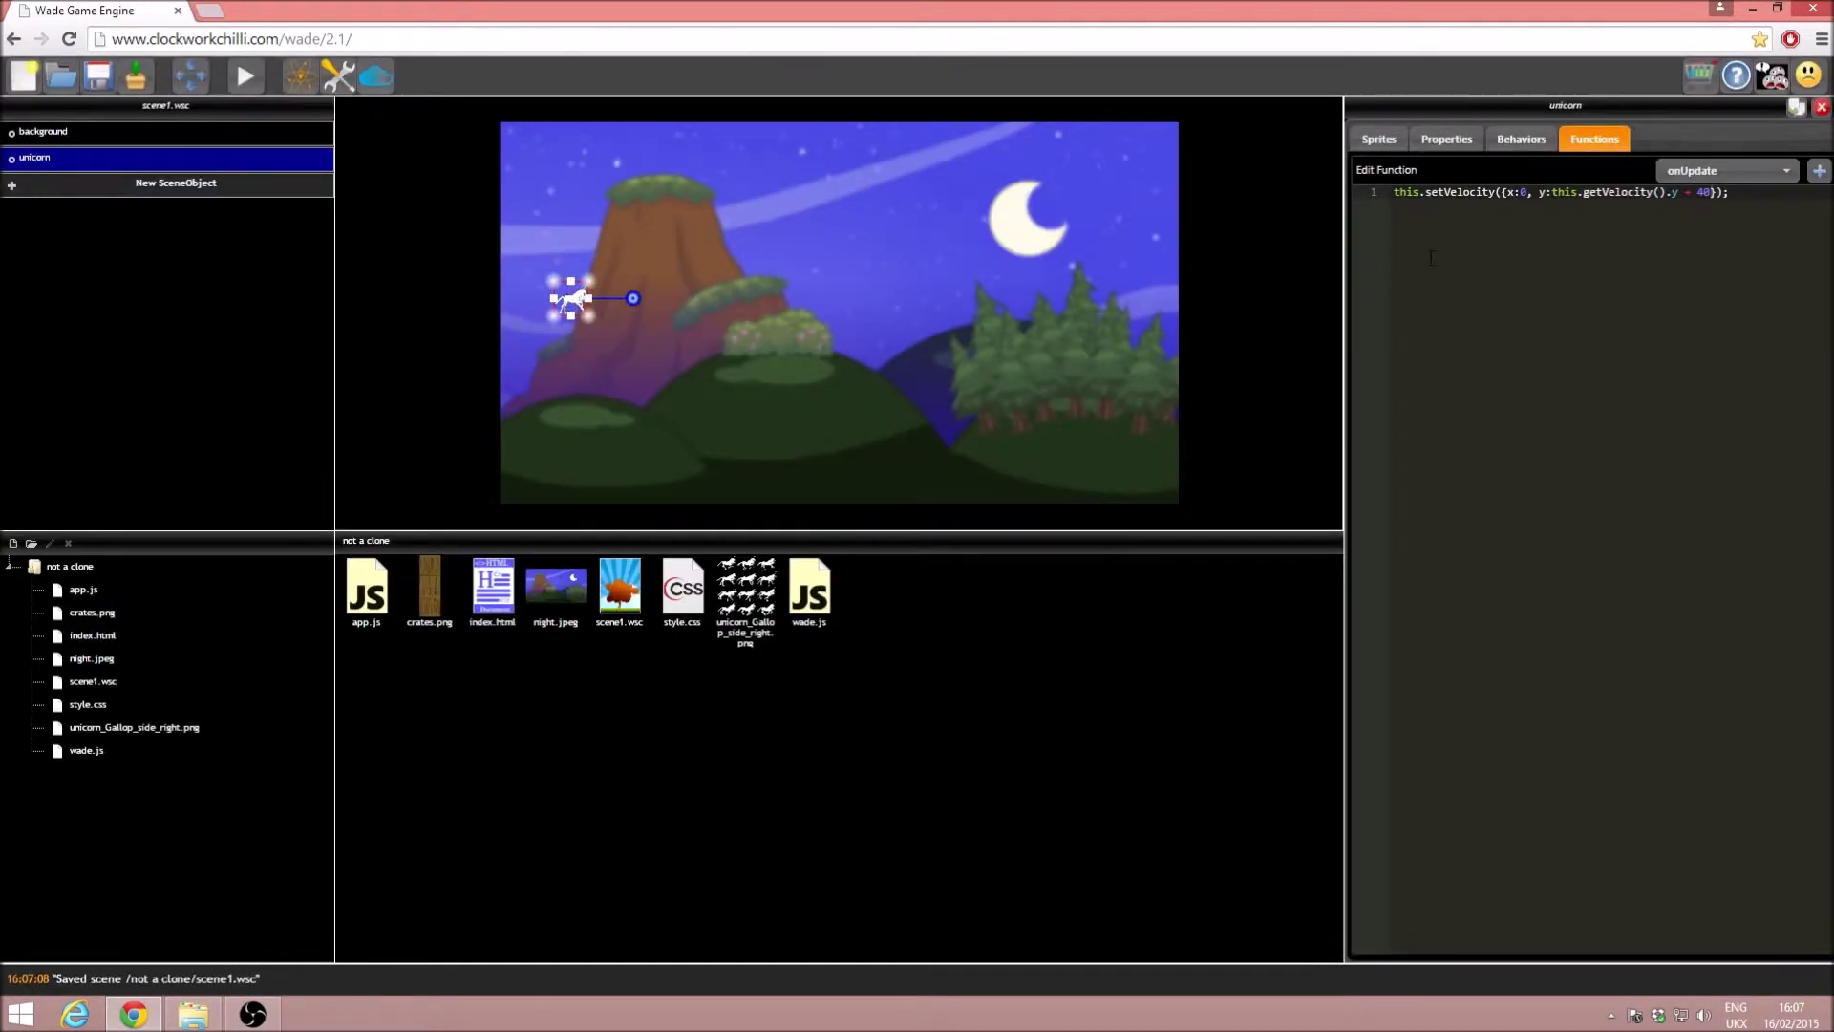
- Save, then script background's onMouseDown: wade.getSceneObject("unicorn").setVelocity({x:0, y:-800})
click(103, 78)
click(880, 326)
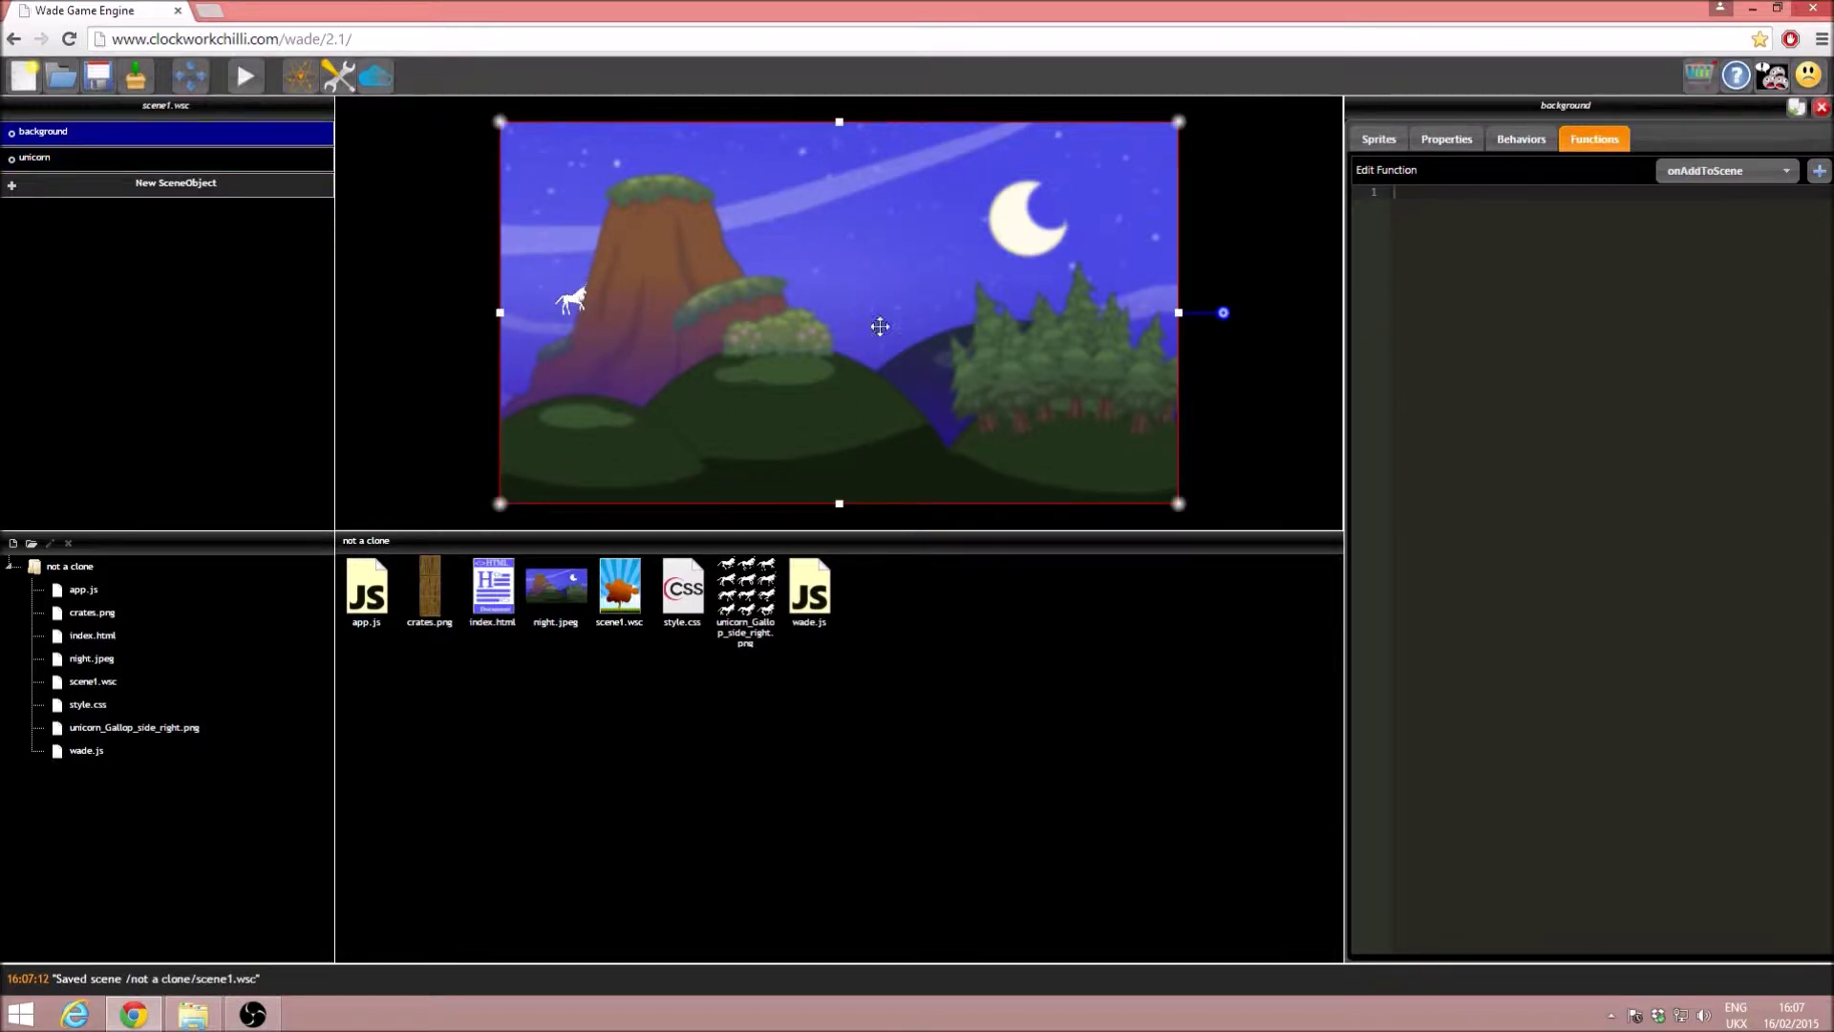
click(1719, 171)
scroll(1720, 278, down, 1)
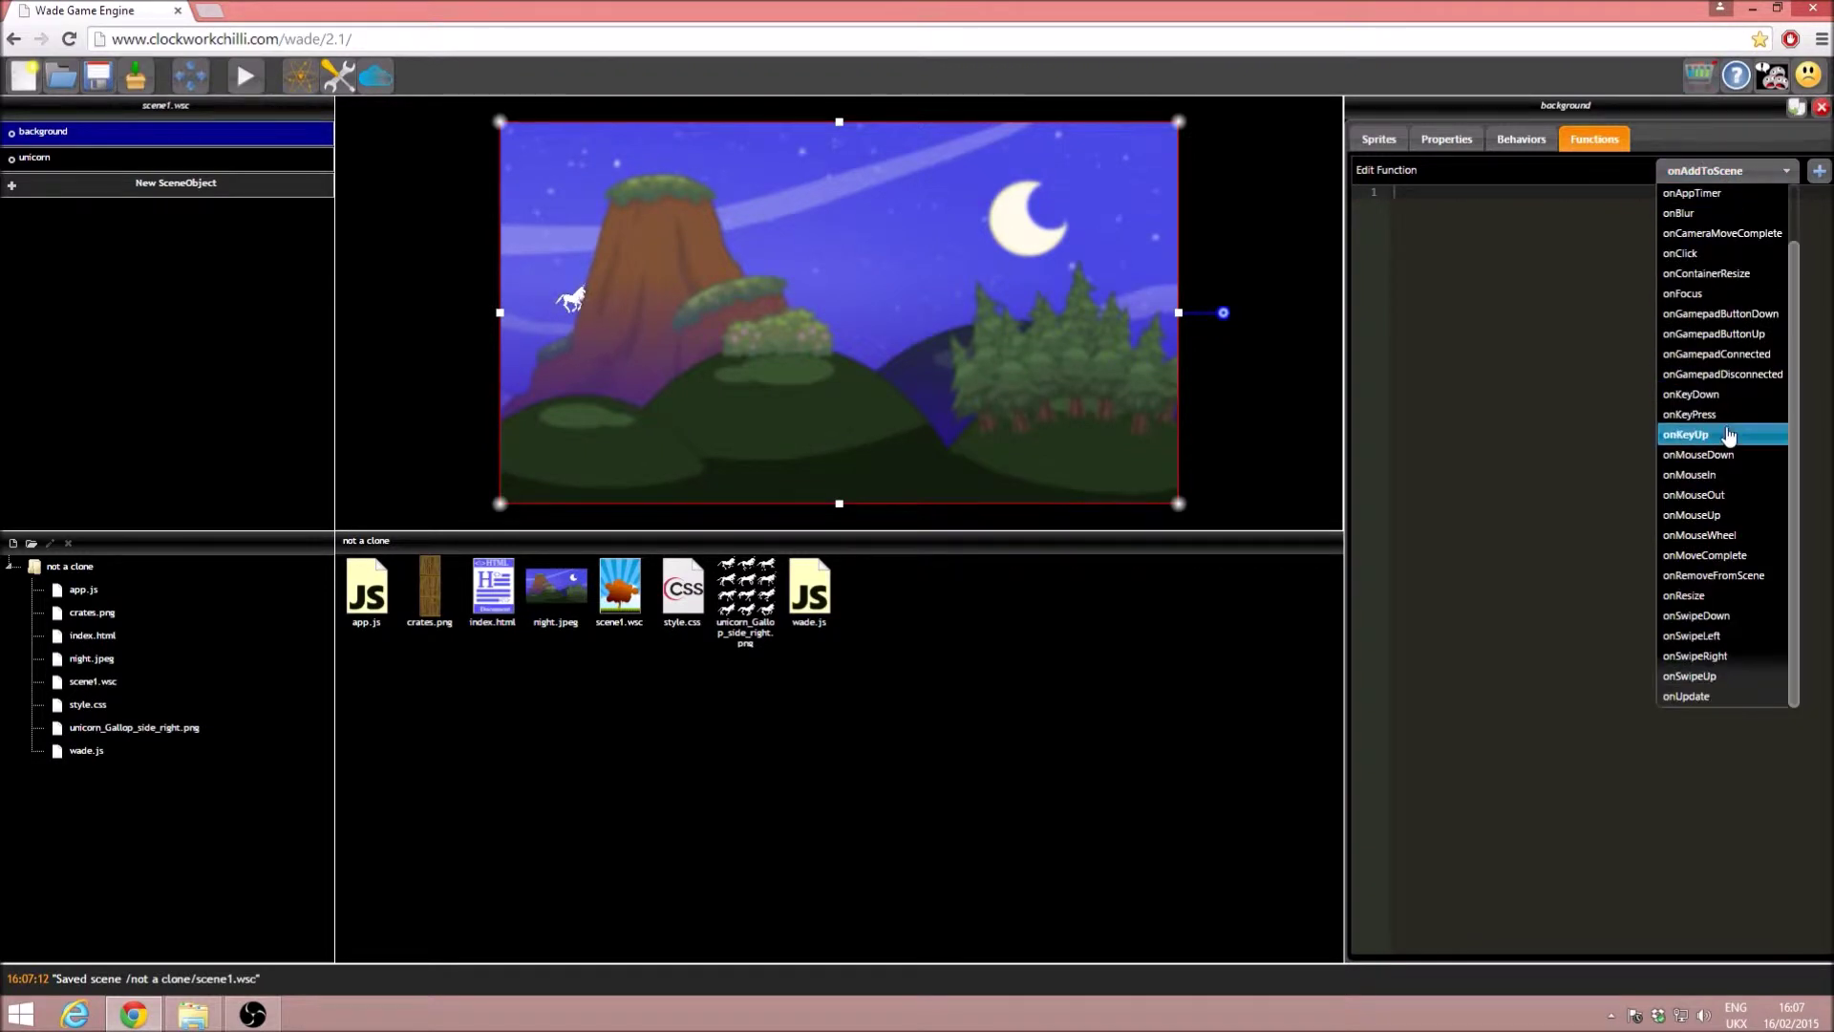
click(1733, 459)
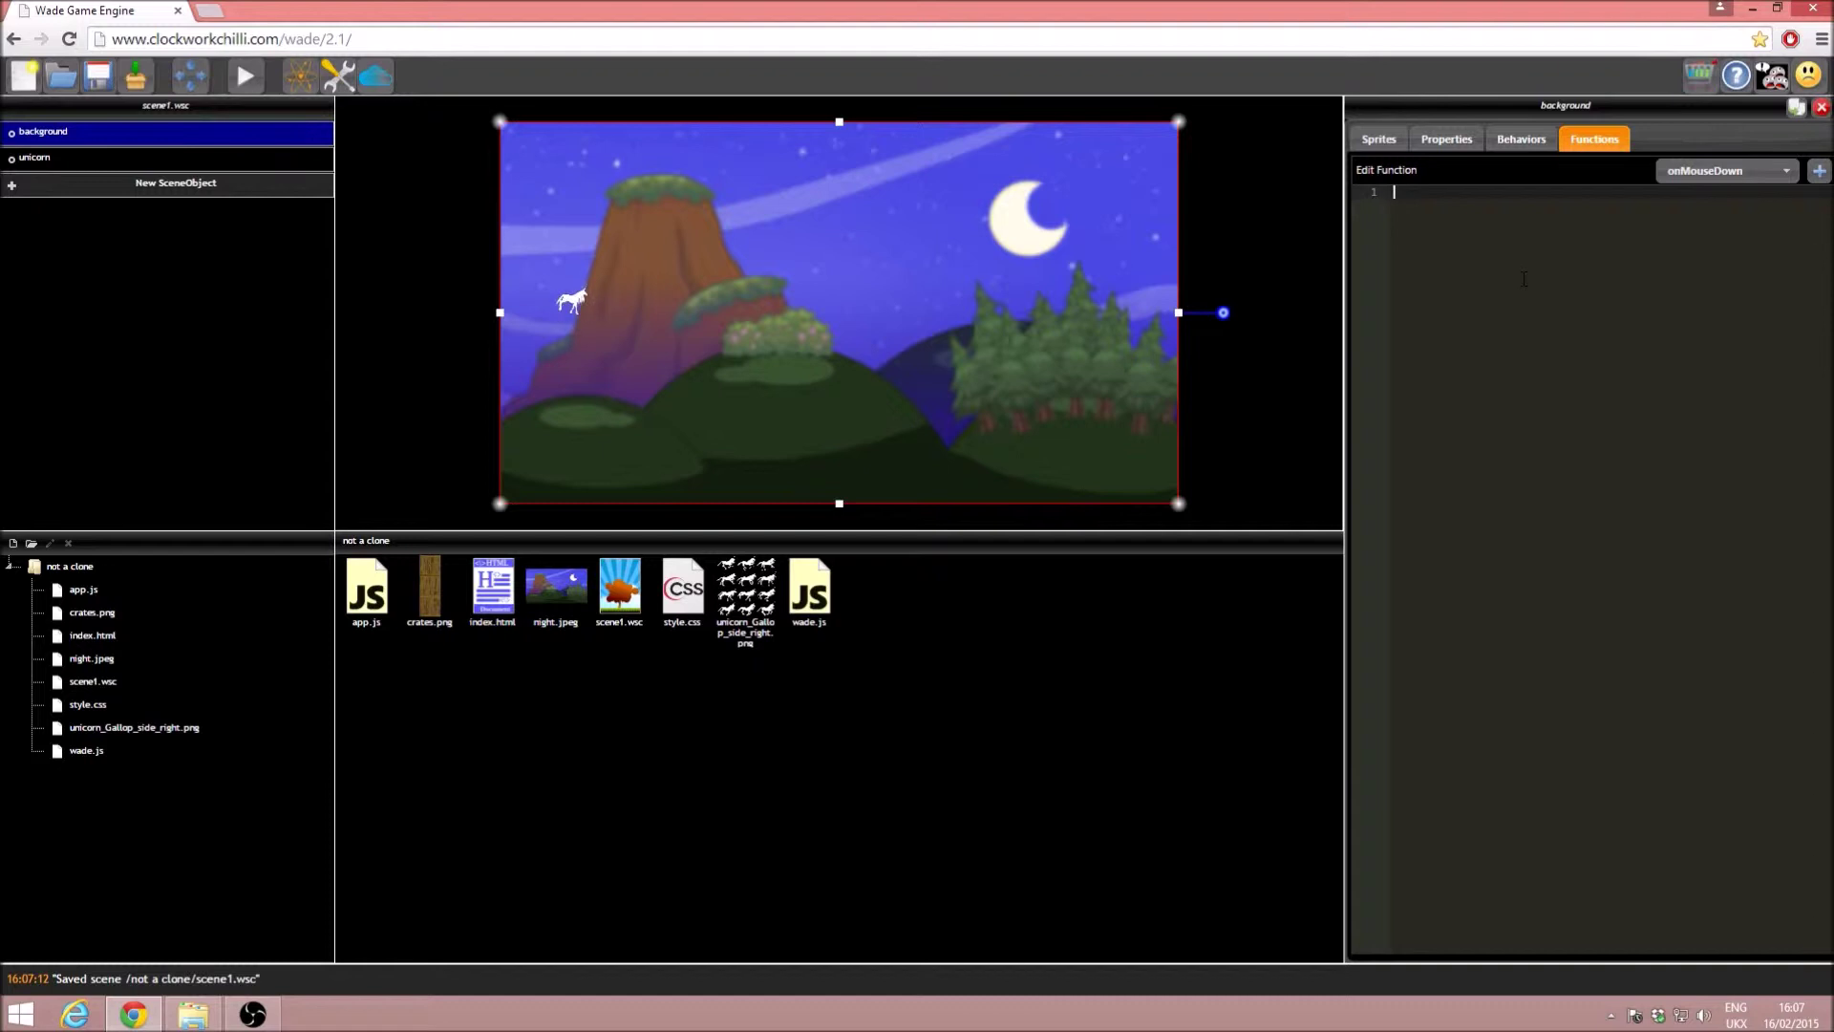
text(wad)
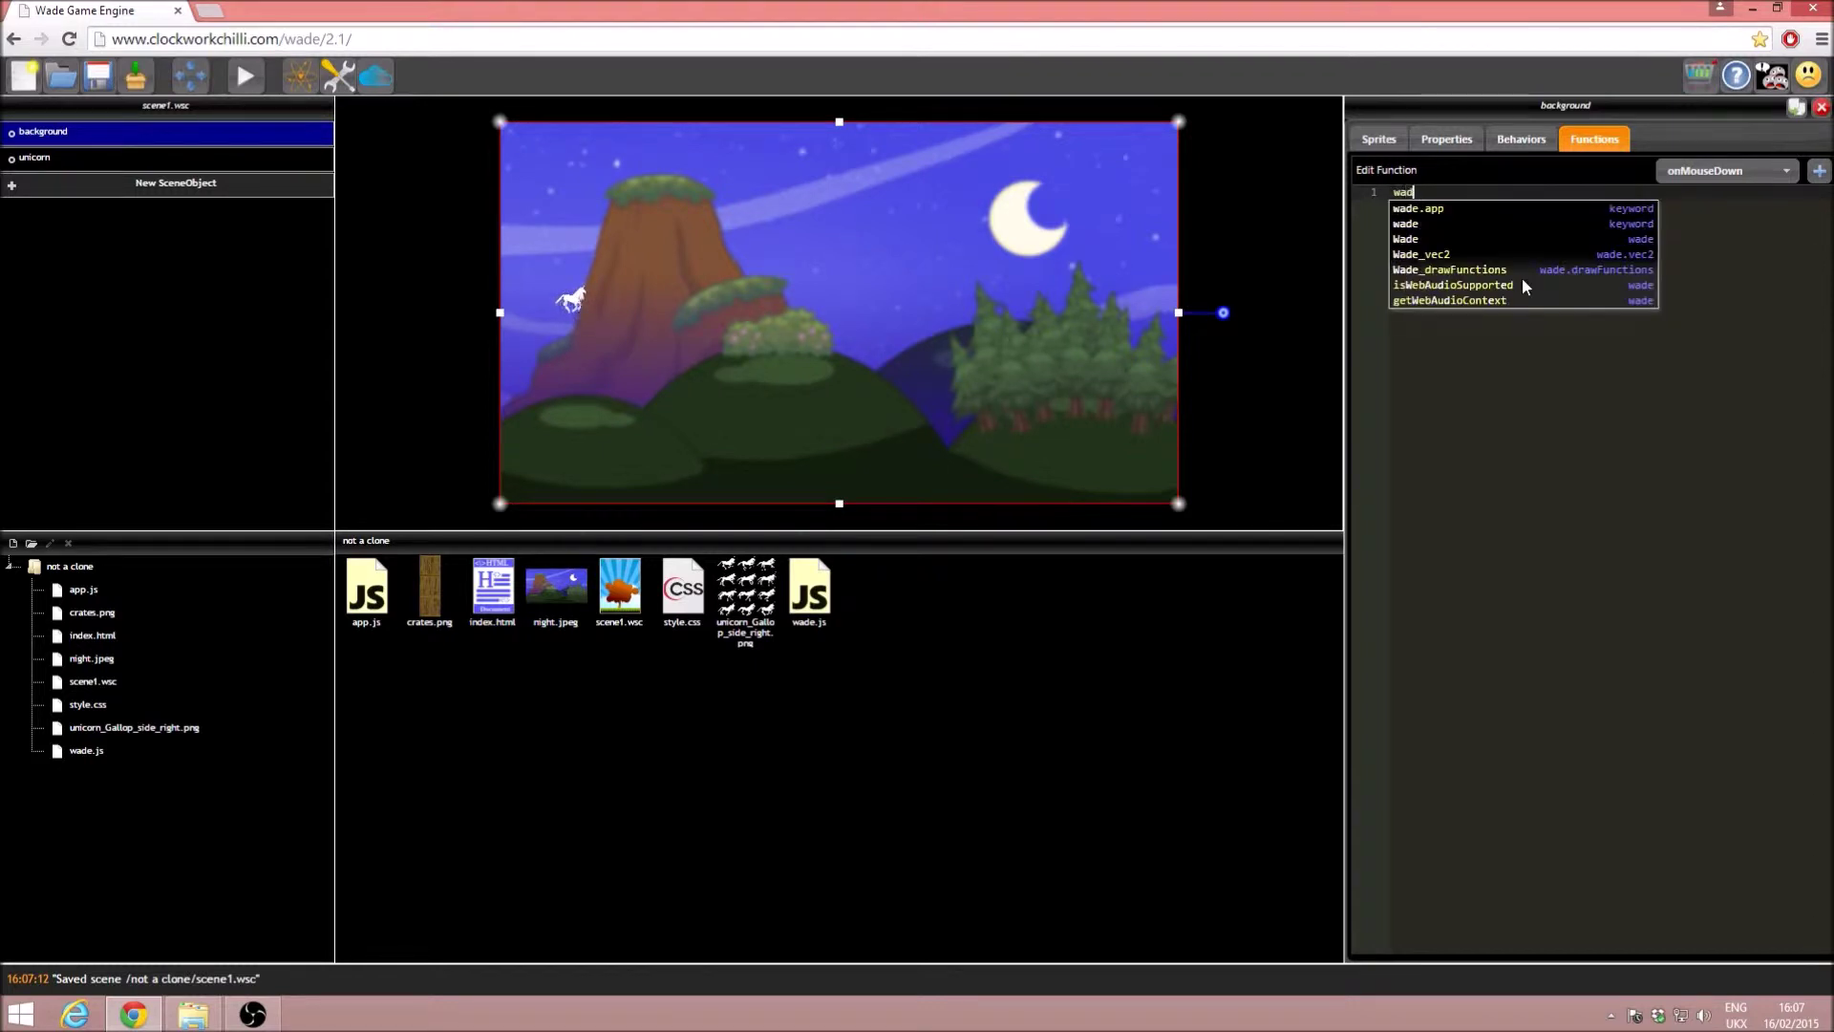
text(e.getSce)
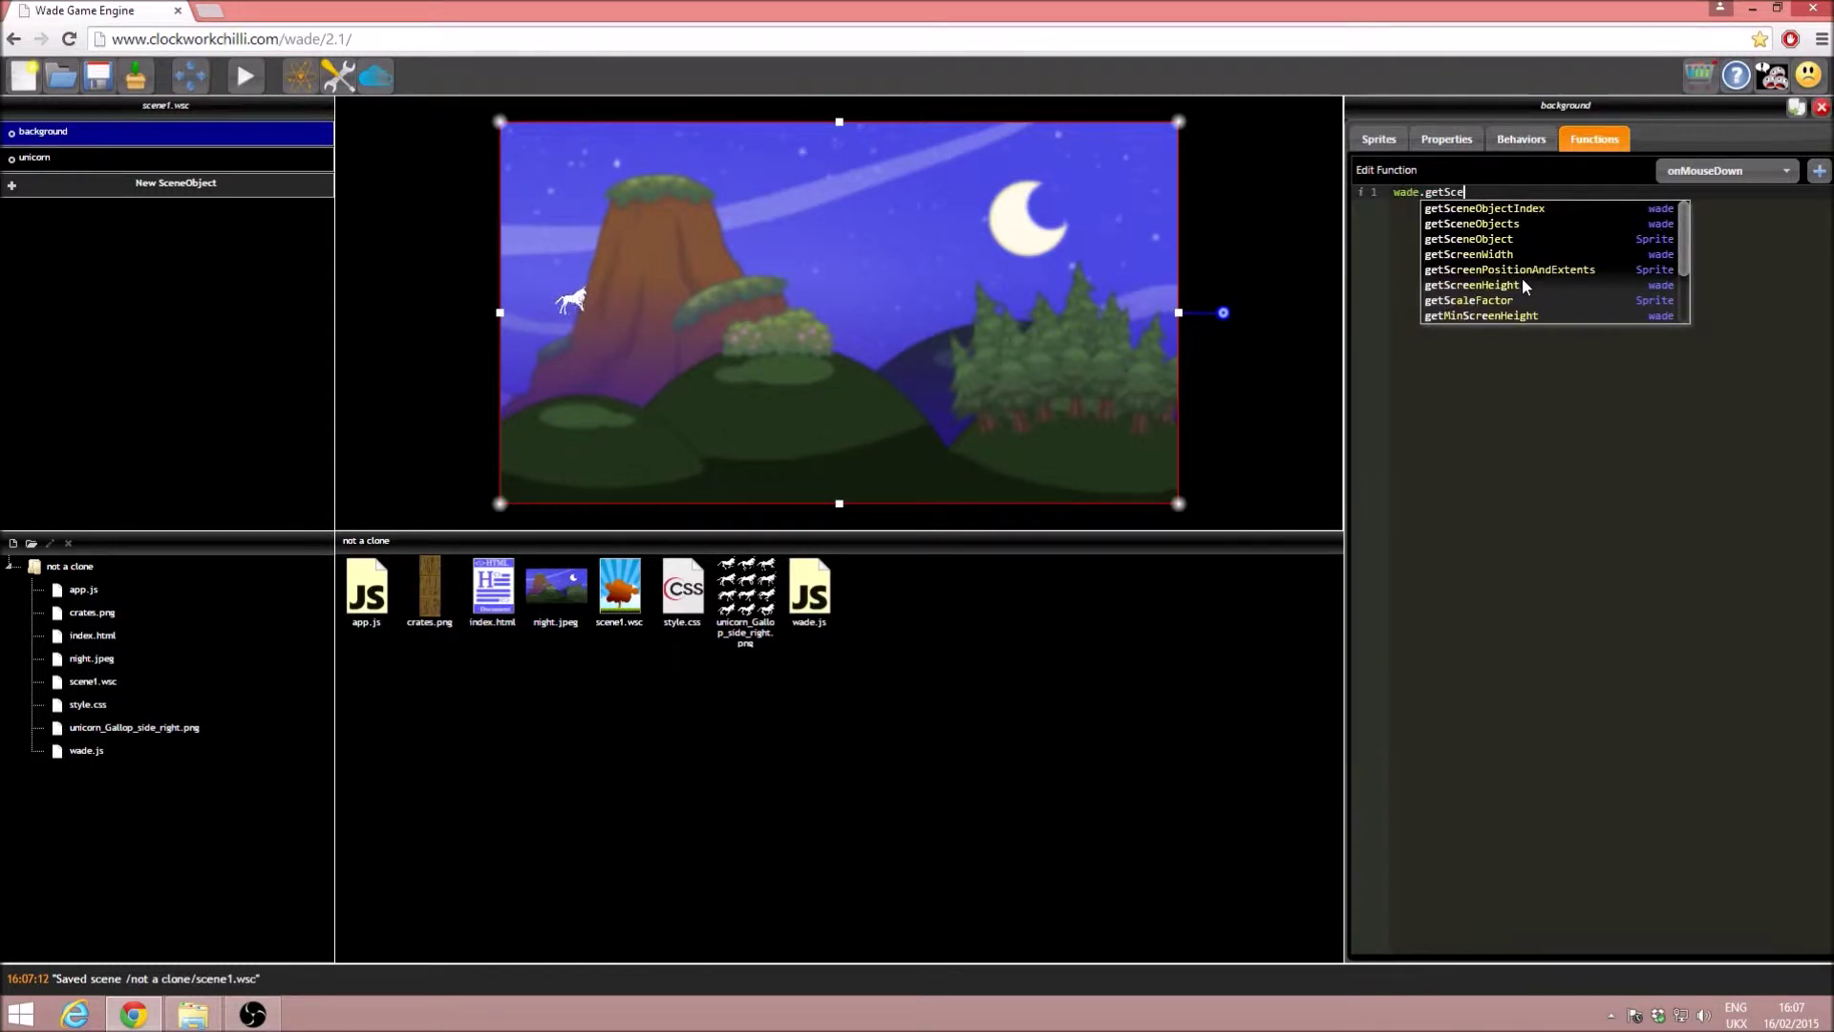
text(neObject("unicorn").set)
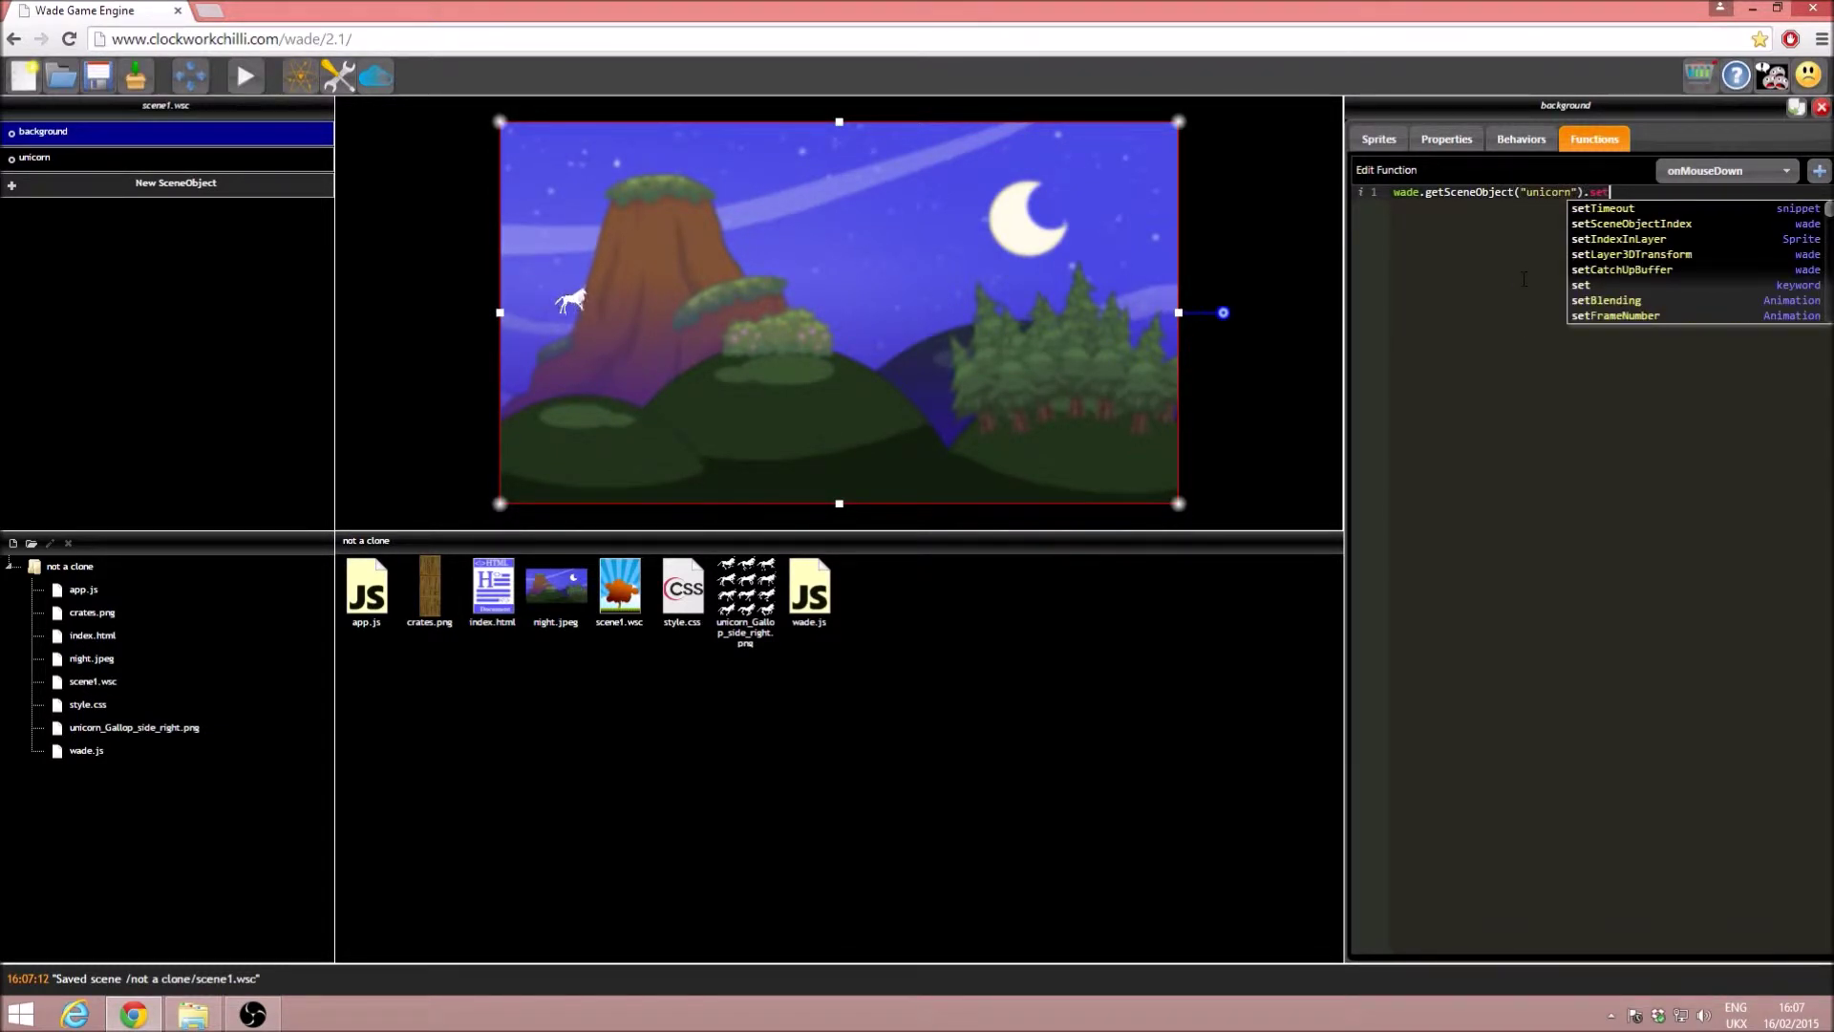
text(Velocity({x:0)
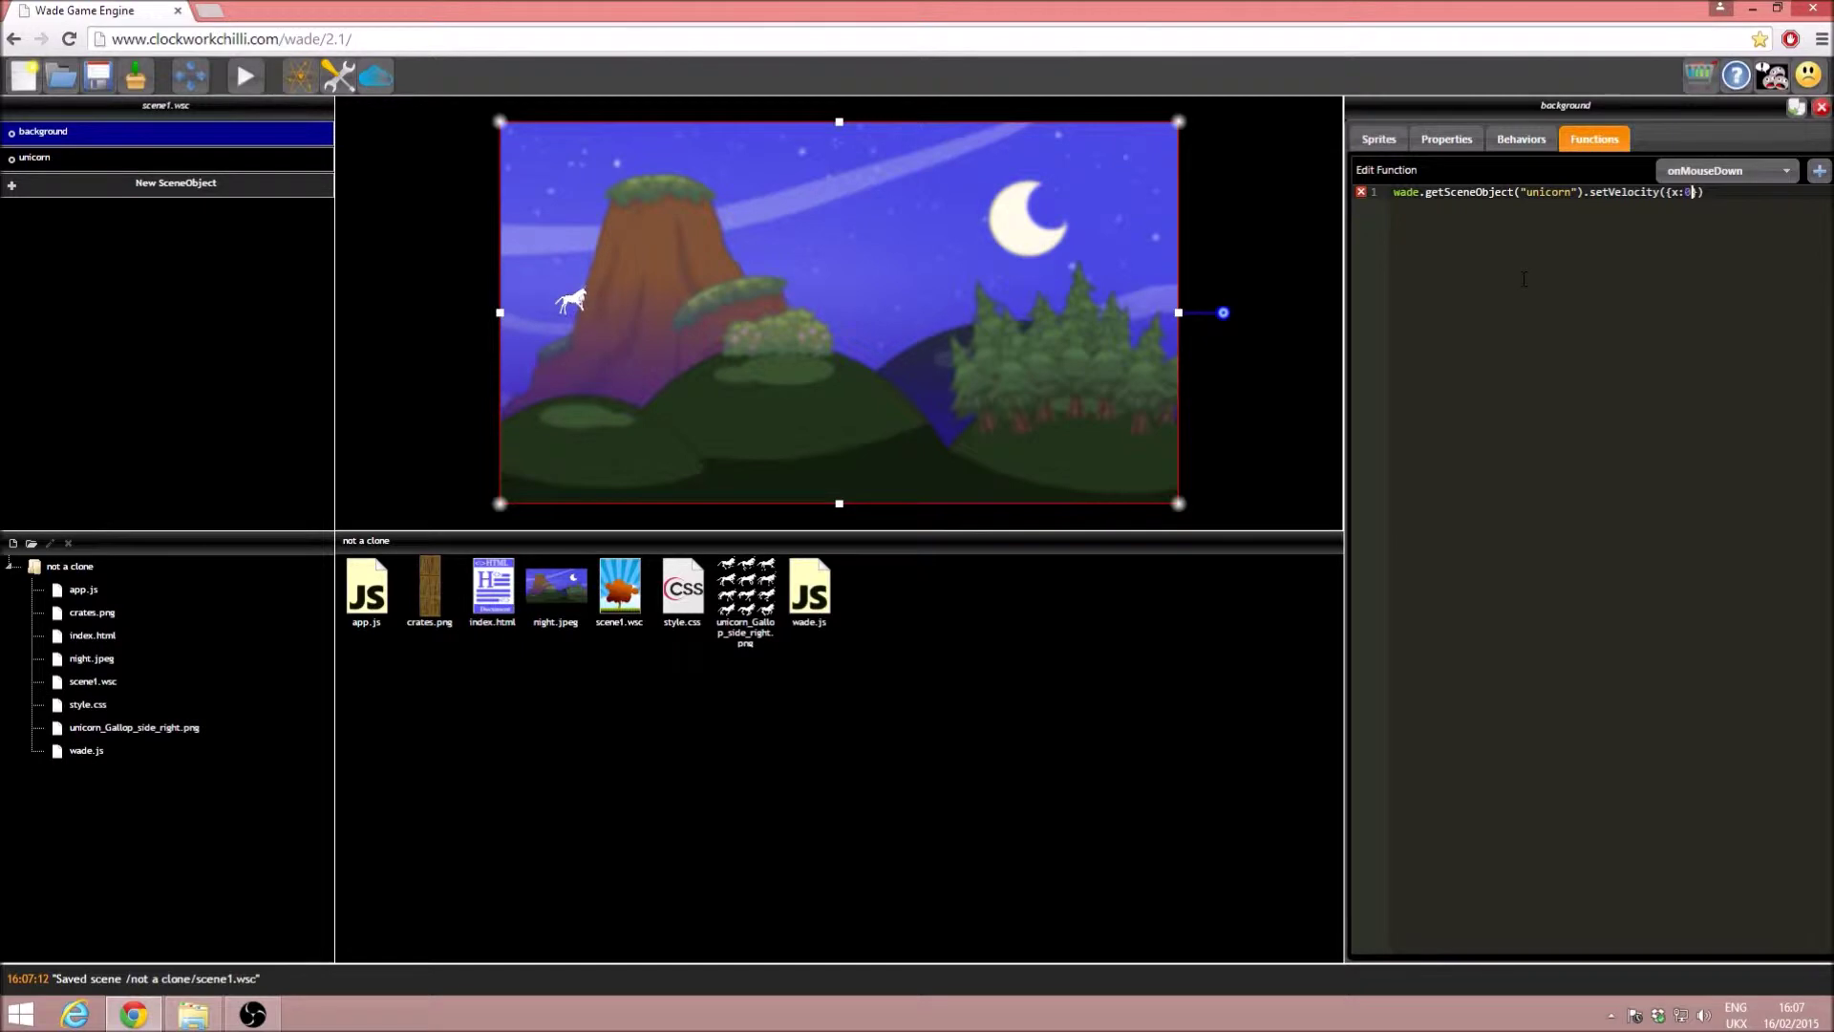
text(, y: -800)
- Run the game and click twice to test the unicorn's jump
click(245, 76)
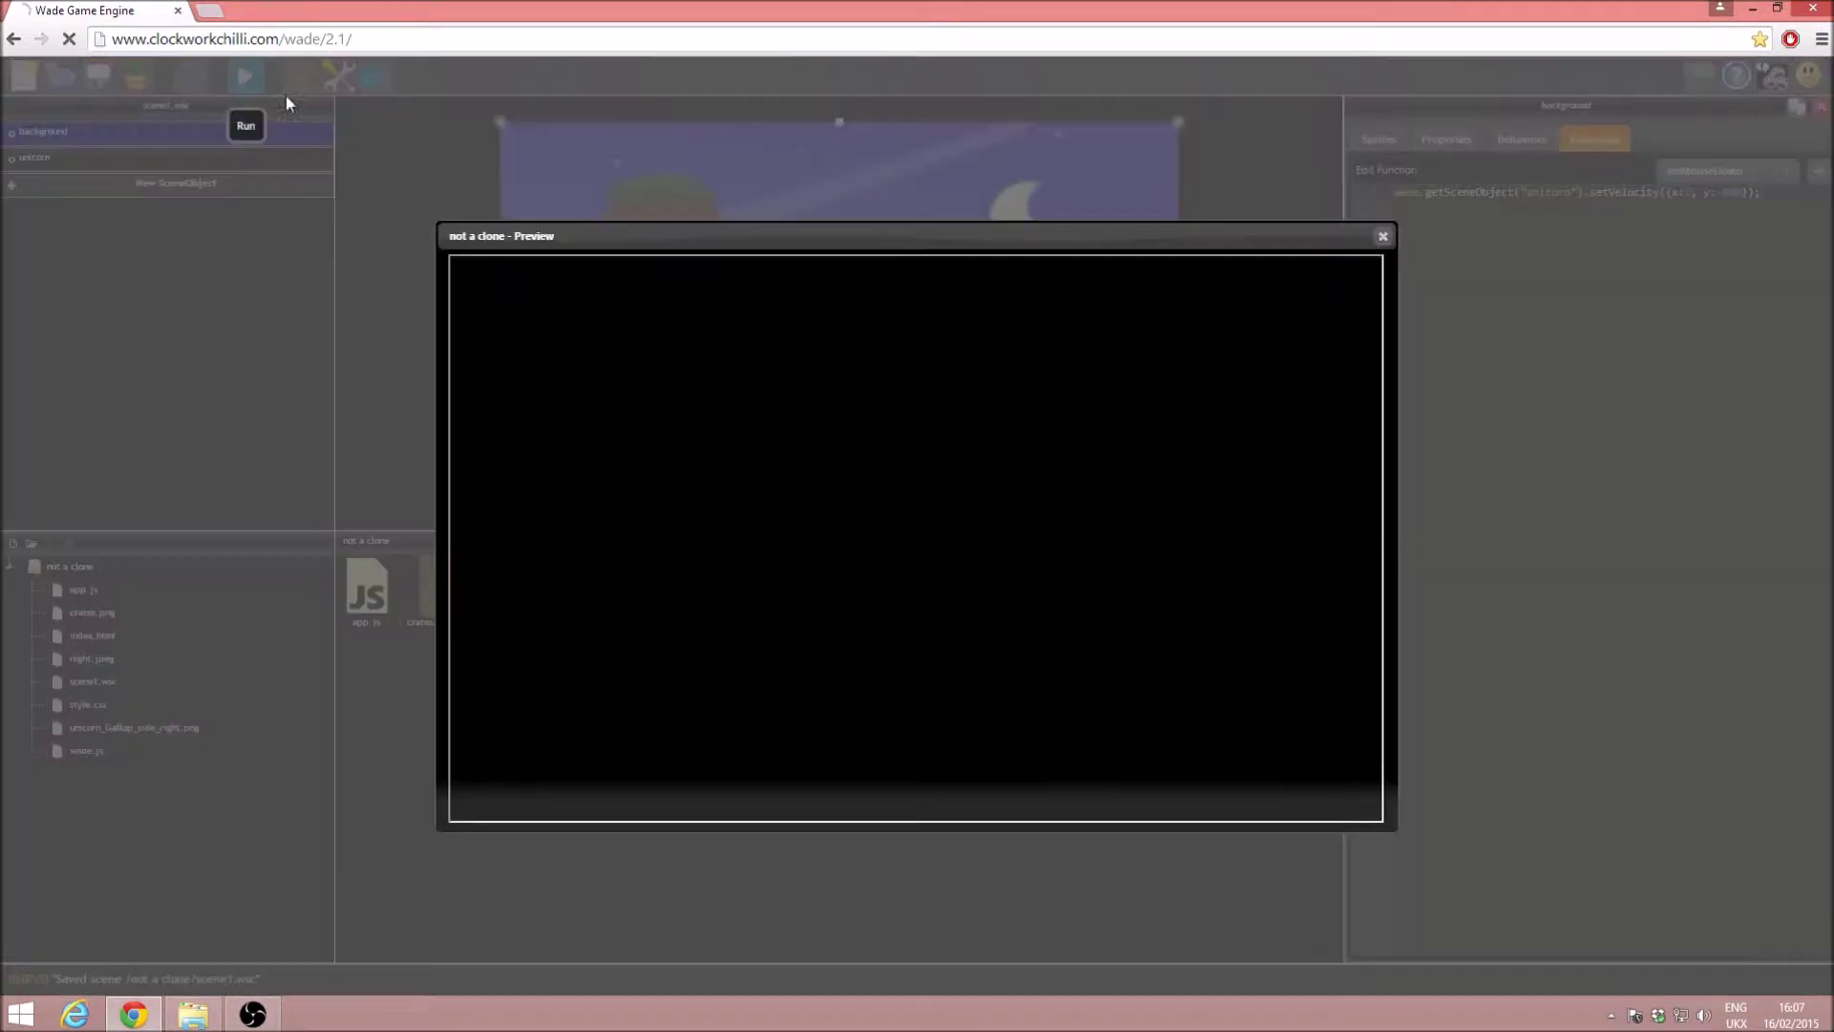
click(873, 375)
click(873, 375)
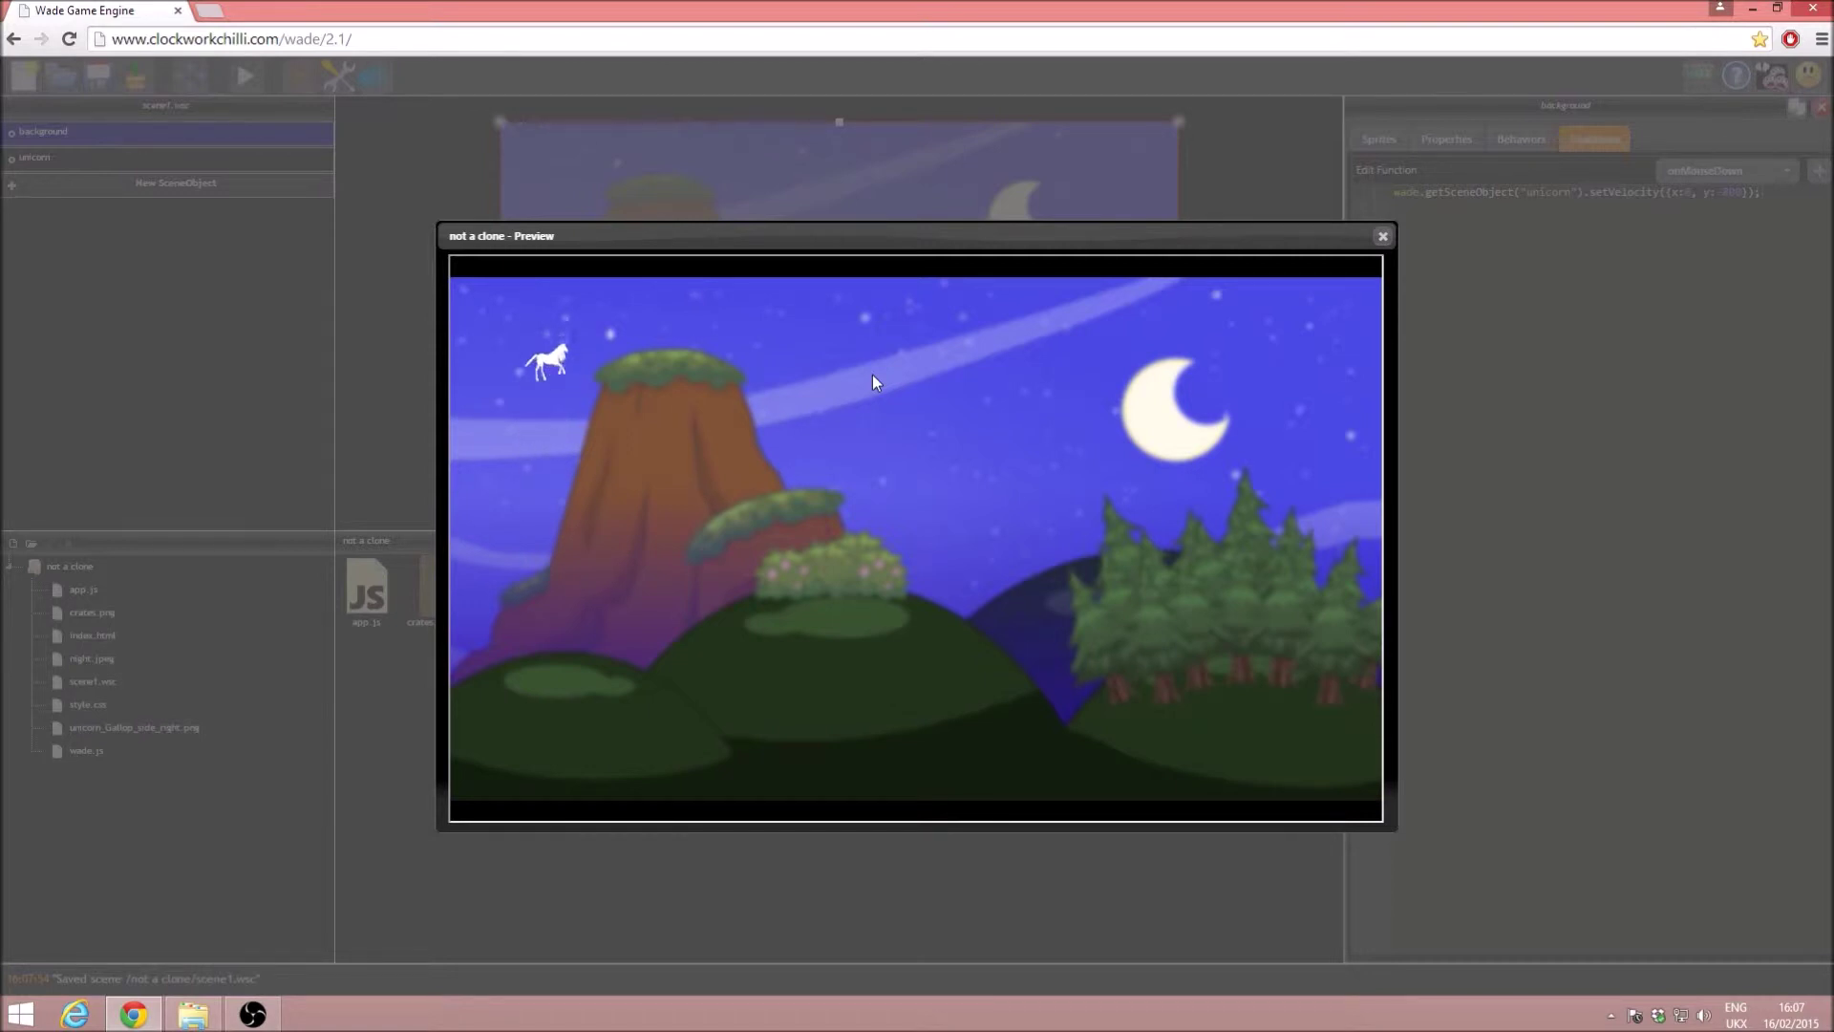
click(1382, 237)
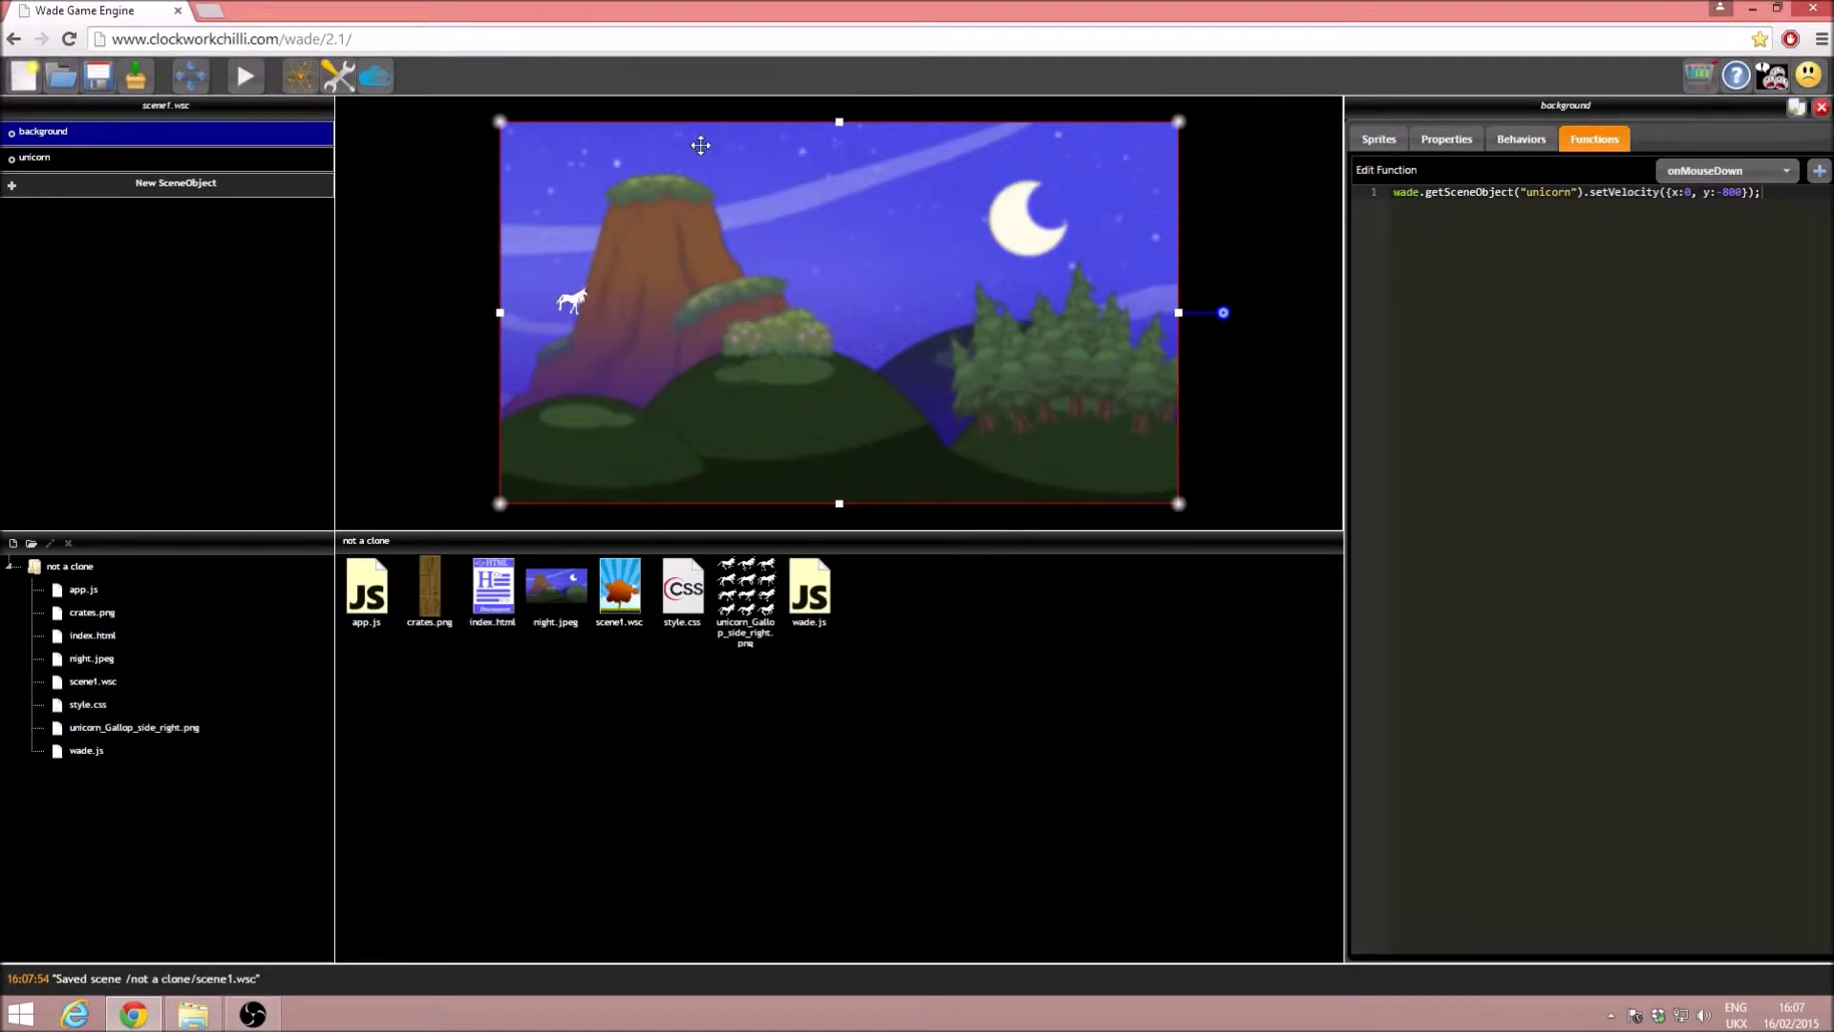
- Save the scene, retest the jump in a new preview, and select the unicorn
click(97, 76)
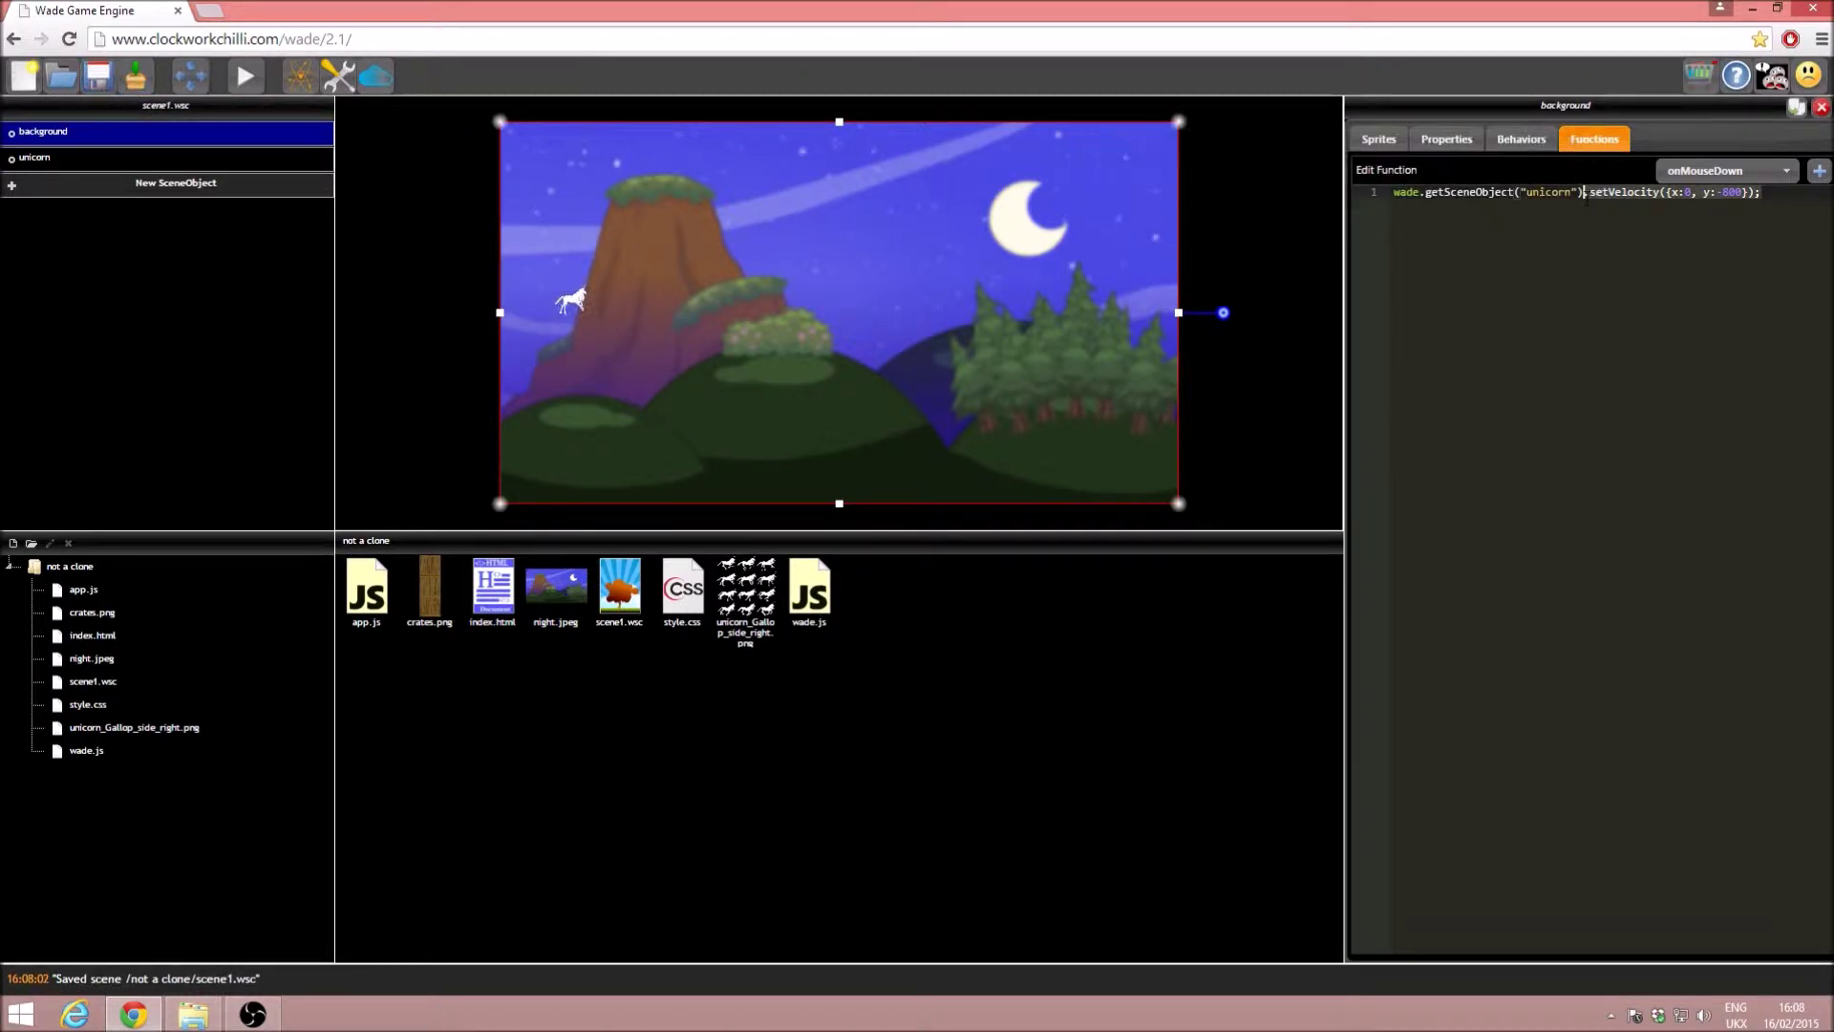
click(245, 80)
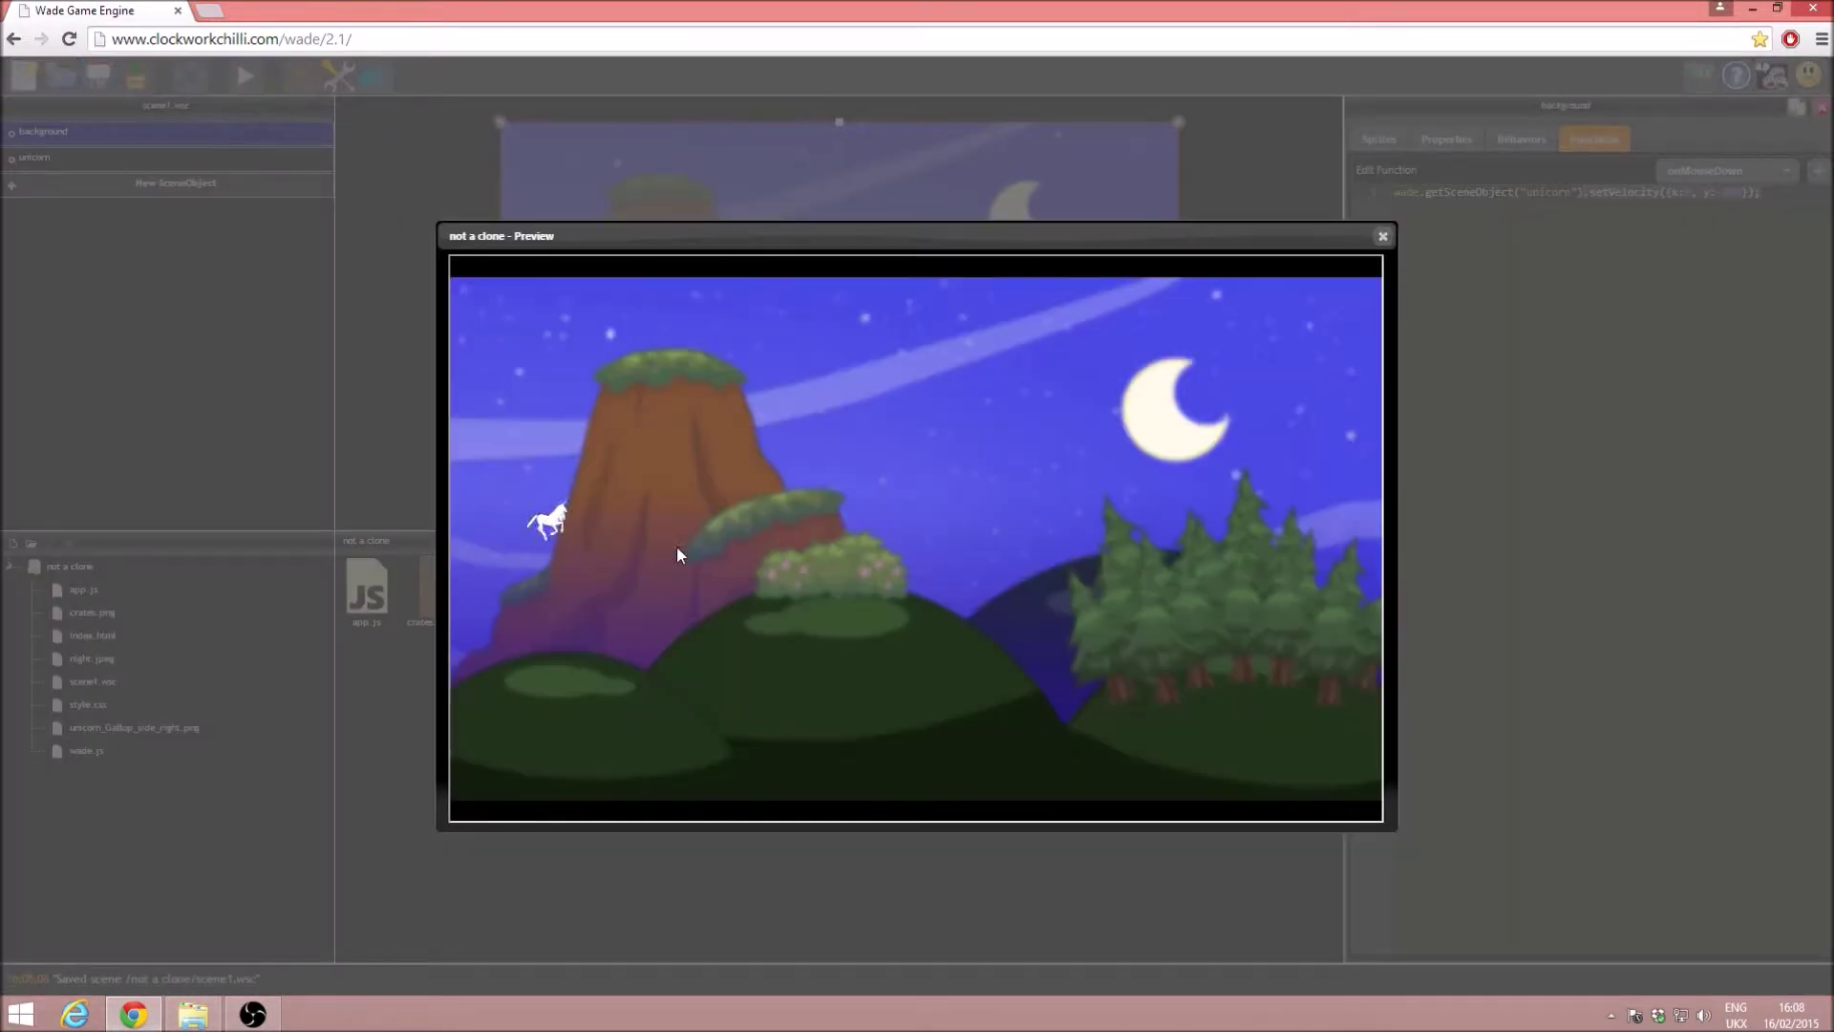
click(586, 729)
click(1383, 236)
click(574, 298)
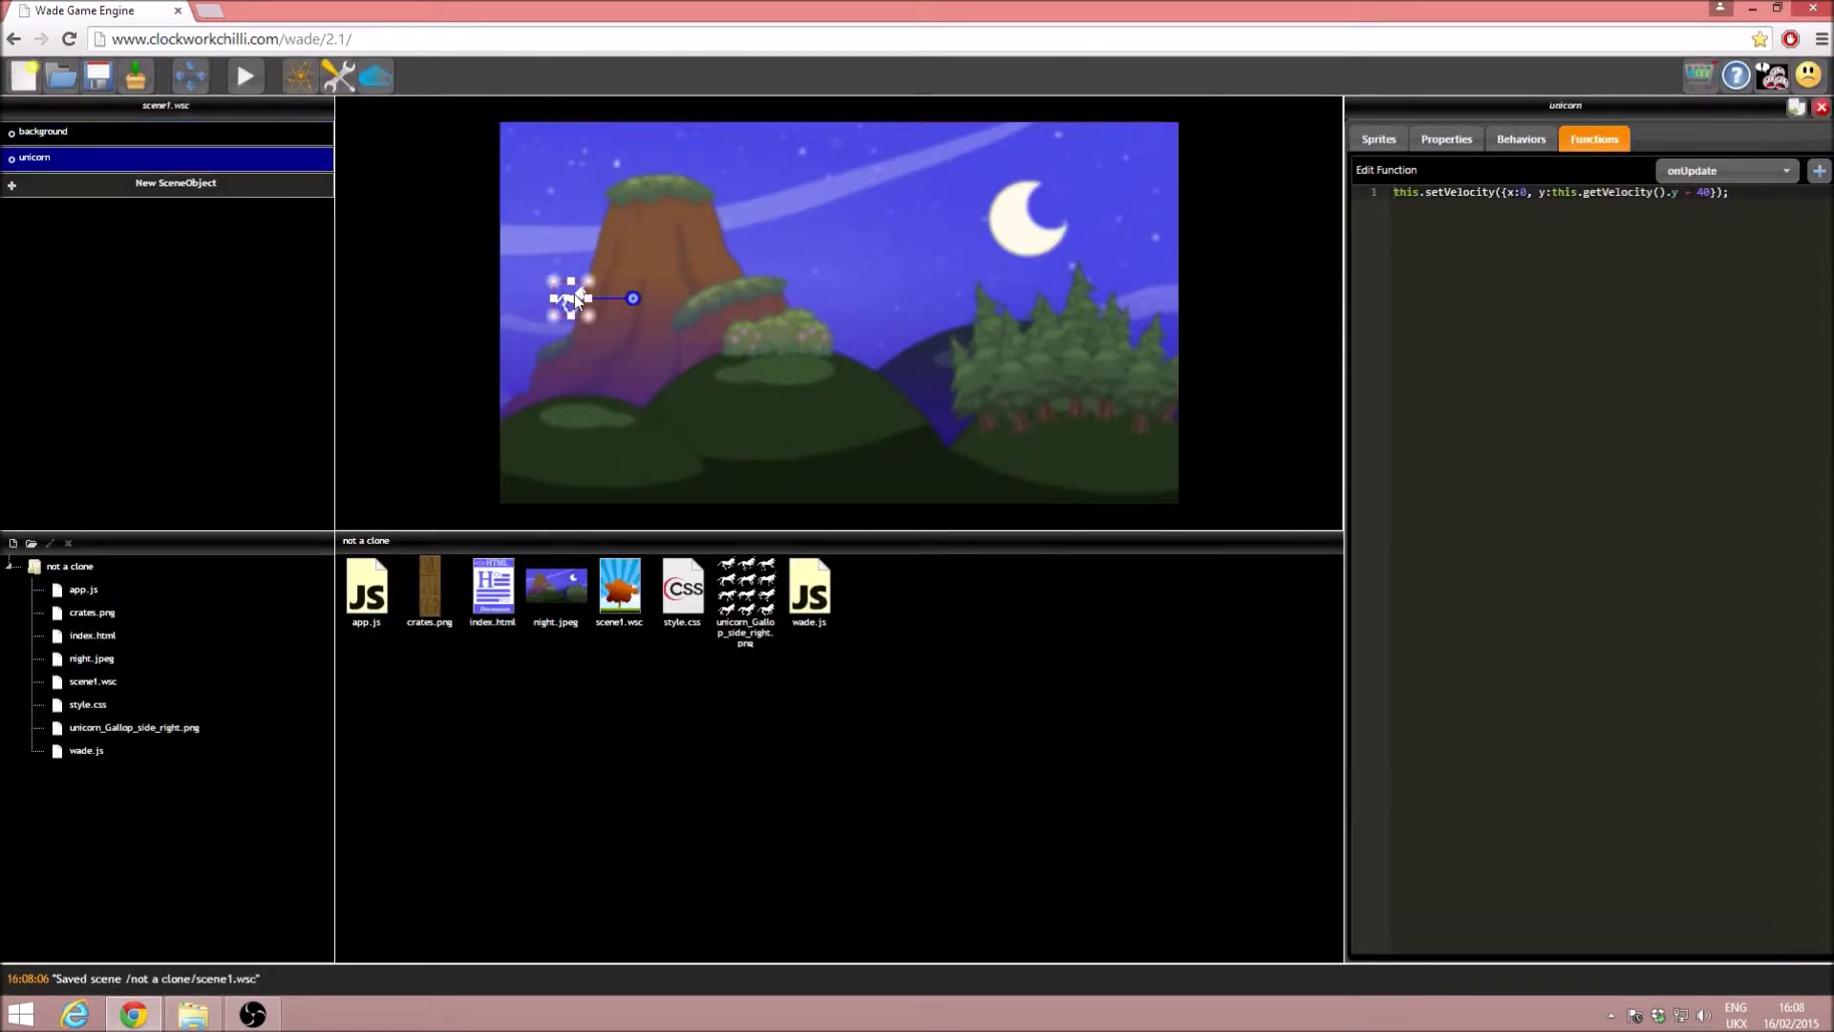
- Give the unicorn an onAddToScene function: this.setVelocity({x:0, y:-800});
click(1720, 170)
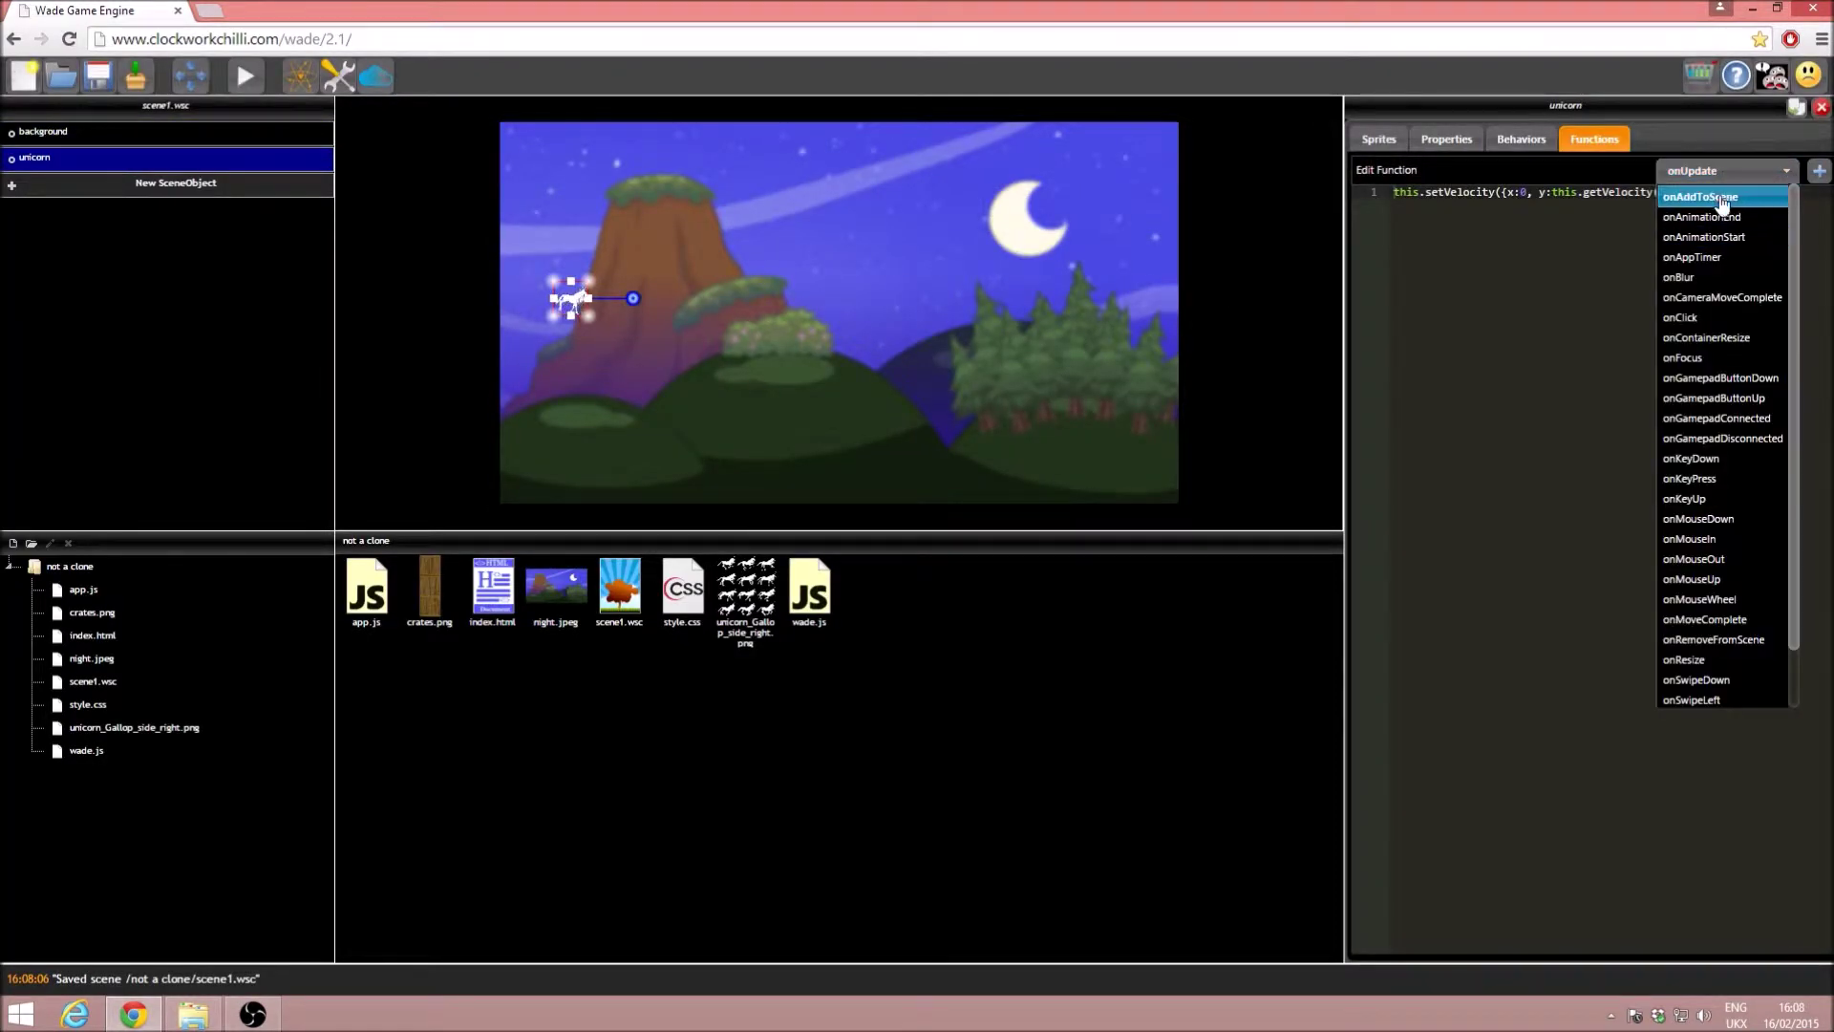
click(1710, 191)
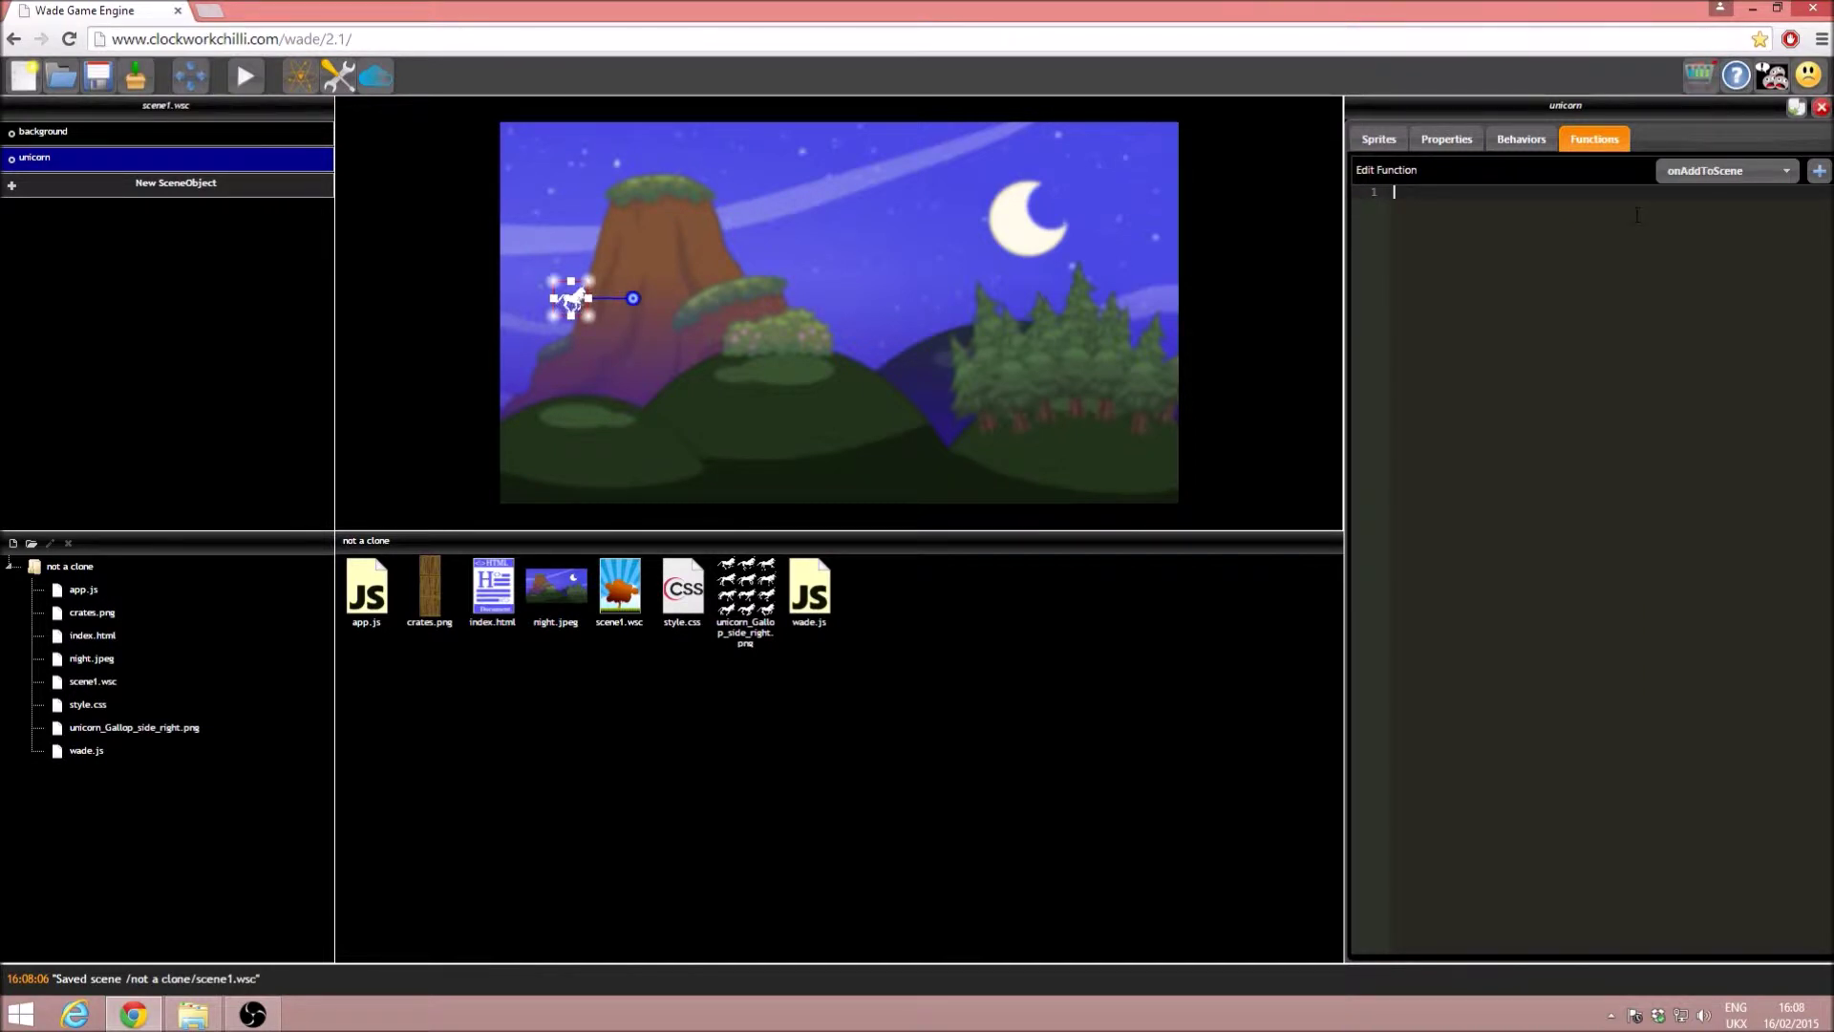
text(.setVelocity({x:0, y:-800});)
click(1394, 192)
text(this)
key(End)
- Preview the scene to test the jump, then save it
click(245, 75)
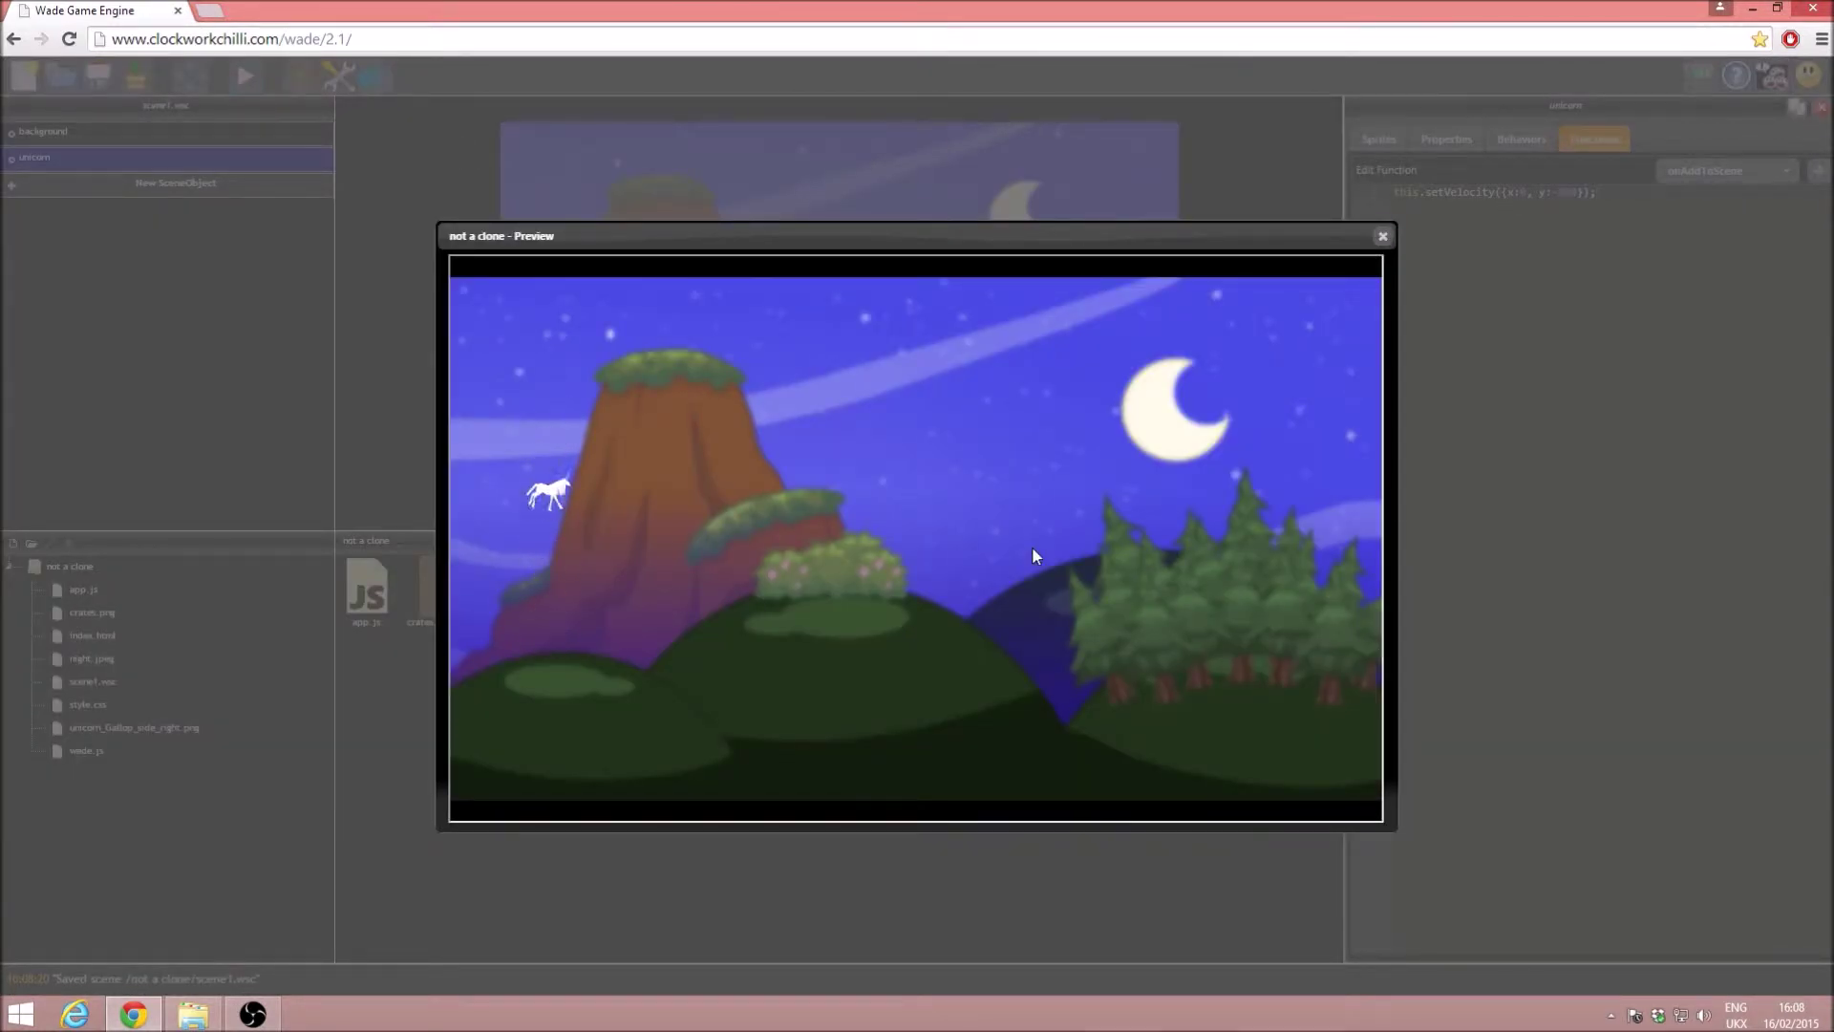
click(1382, 236)
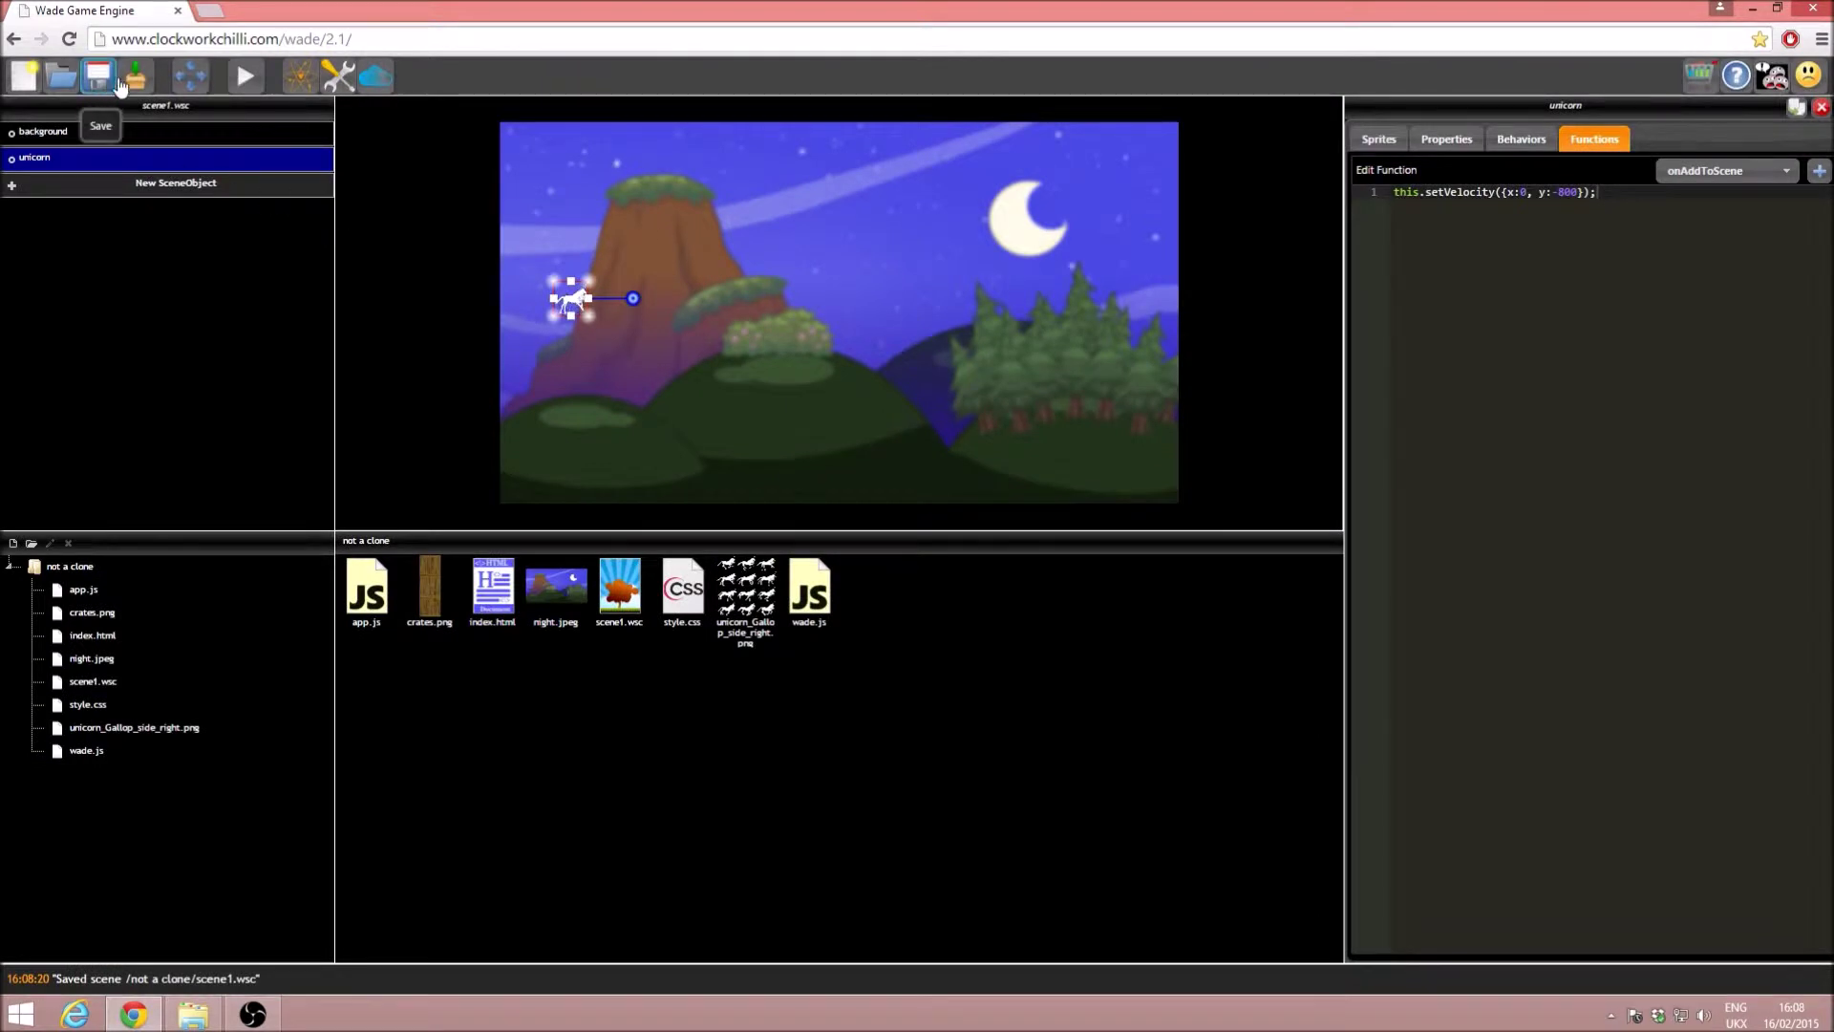
click(98, 75)
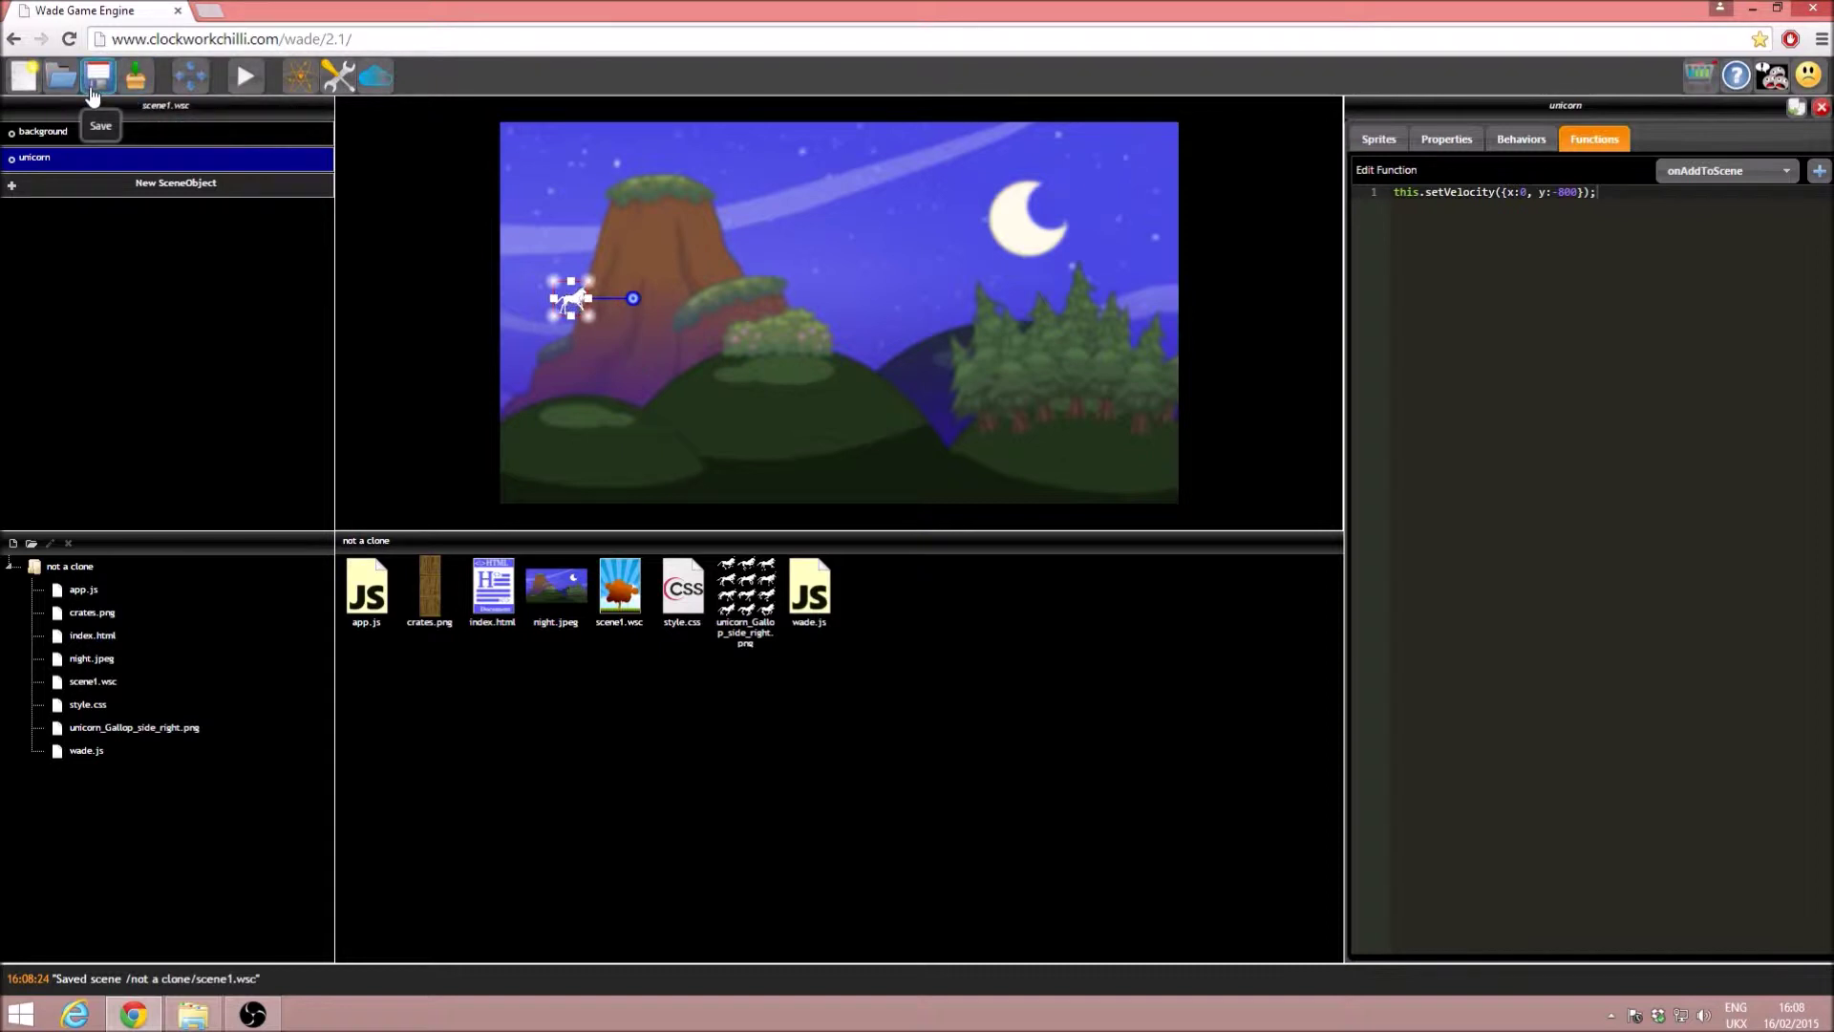
- Add a new scene object, stretch it into a long bar, and name it 'ground'
scroll(605, 439, down, 2)
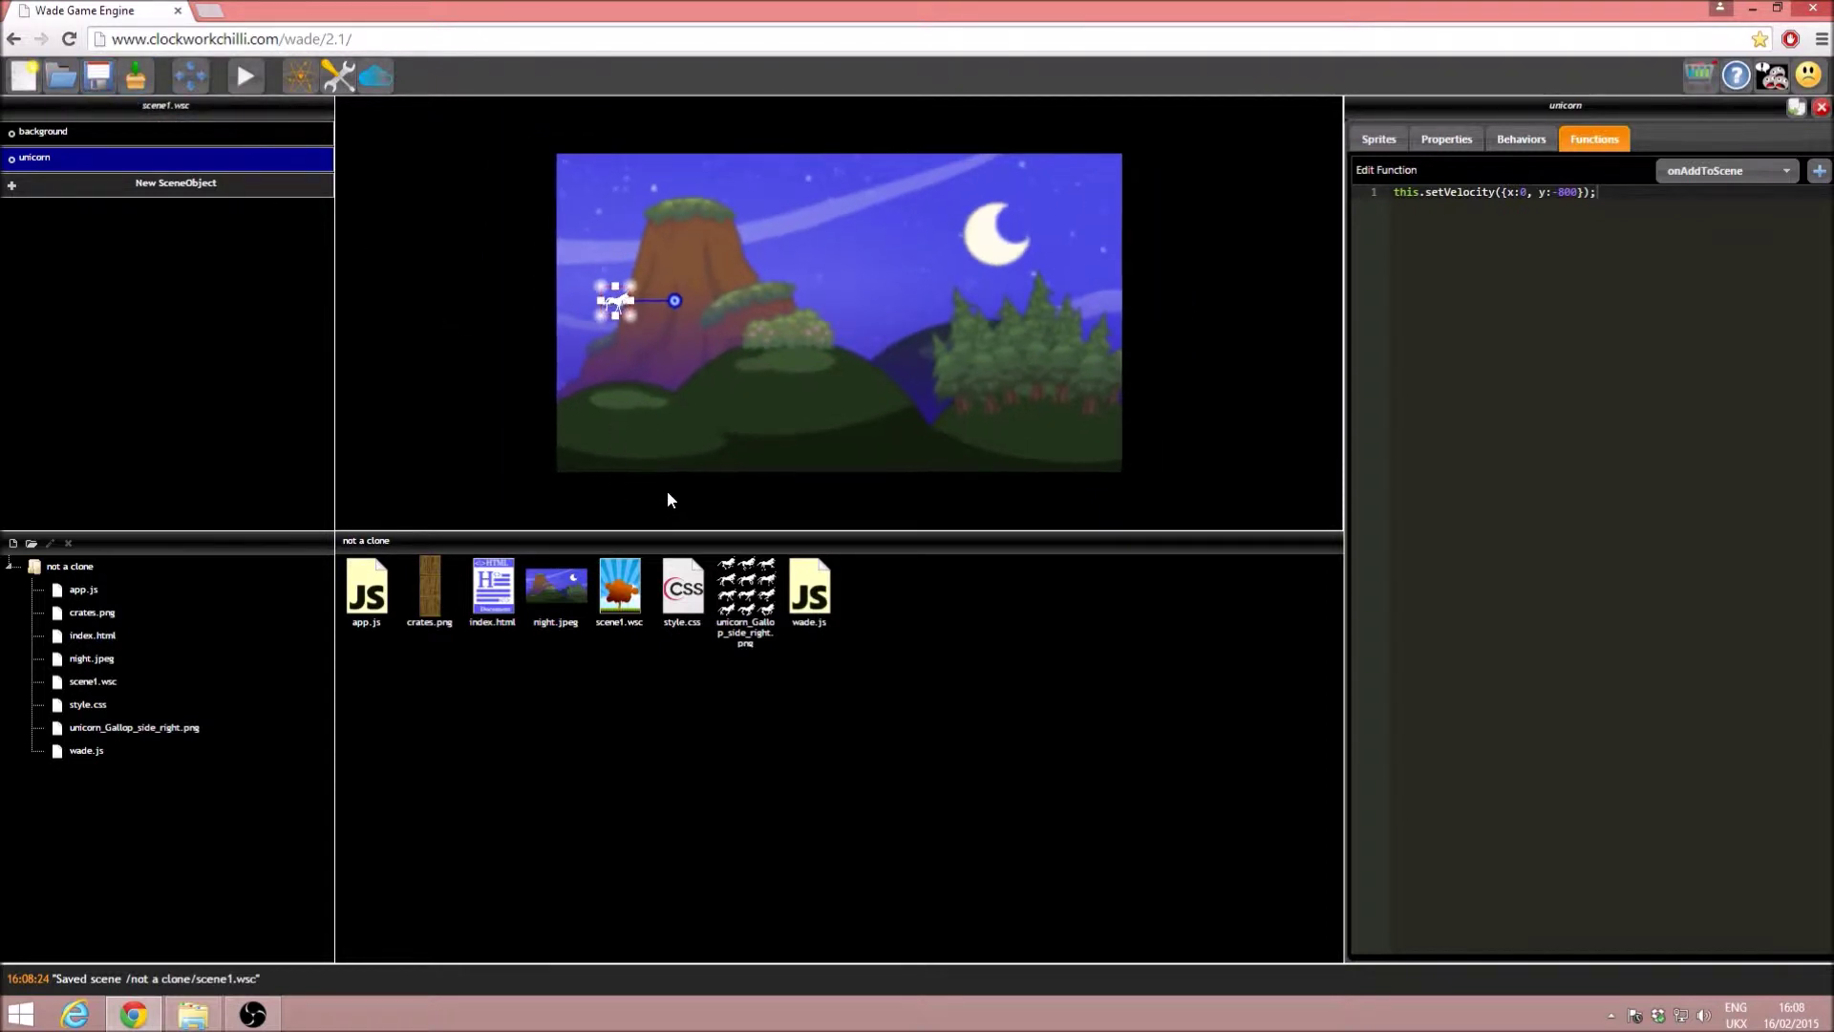
click(202, 185)
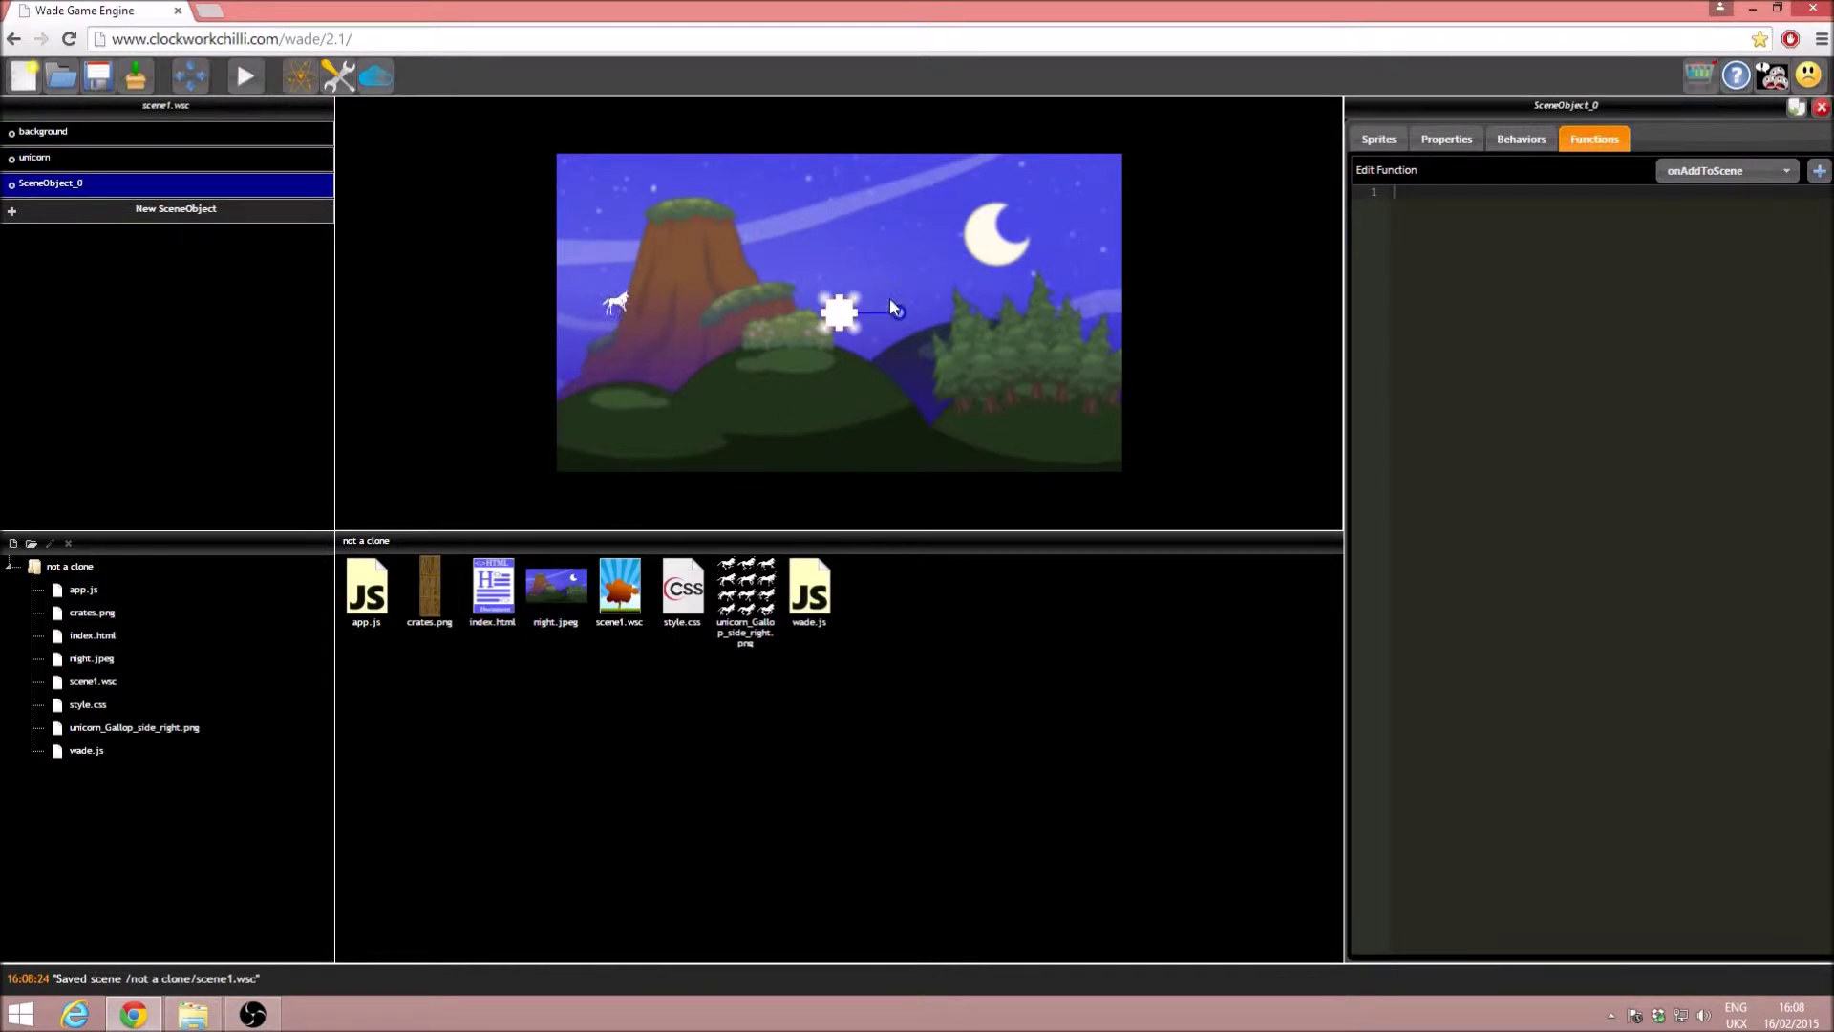
drag(857, 308, 840, 486)
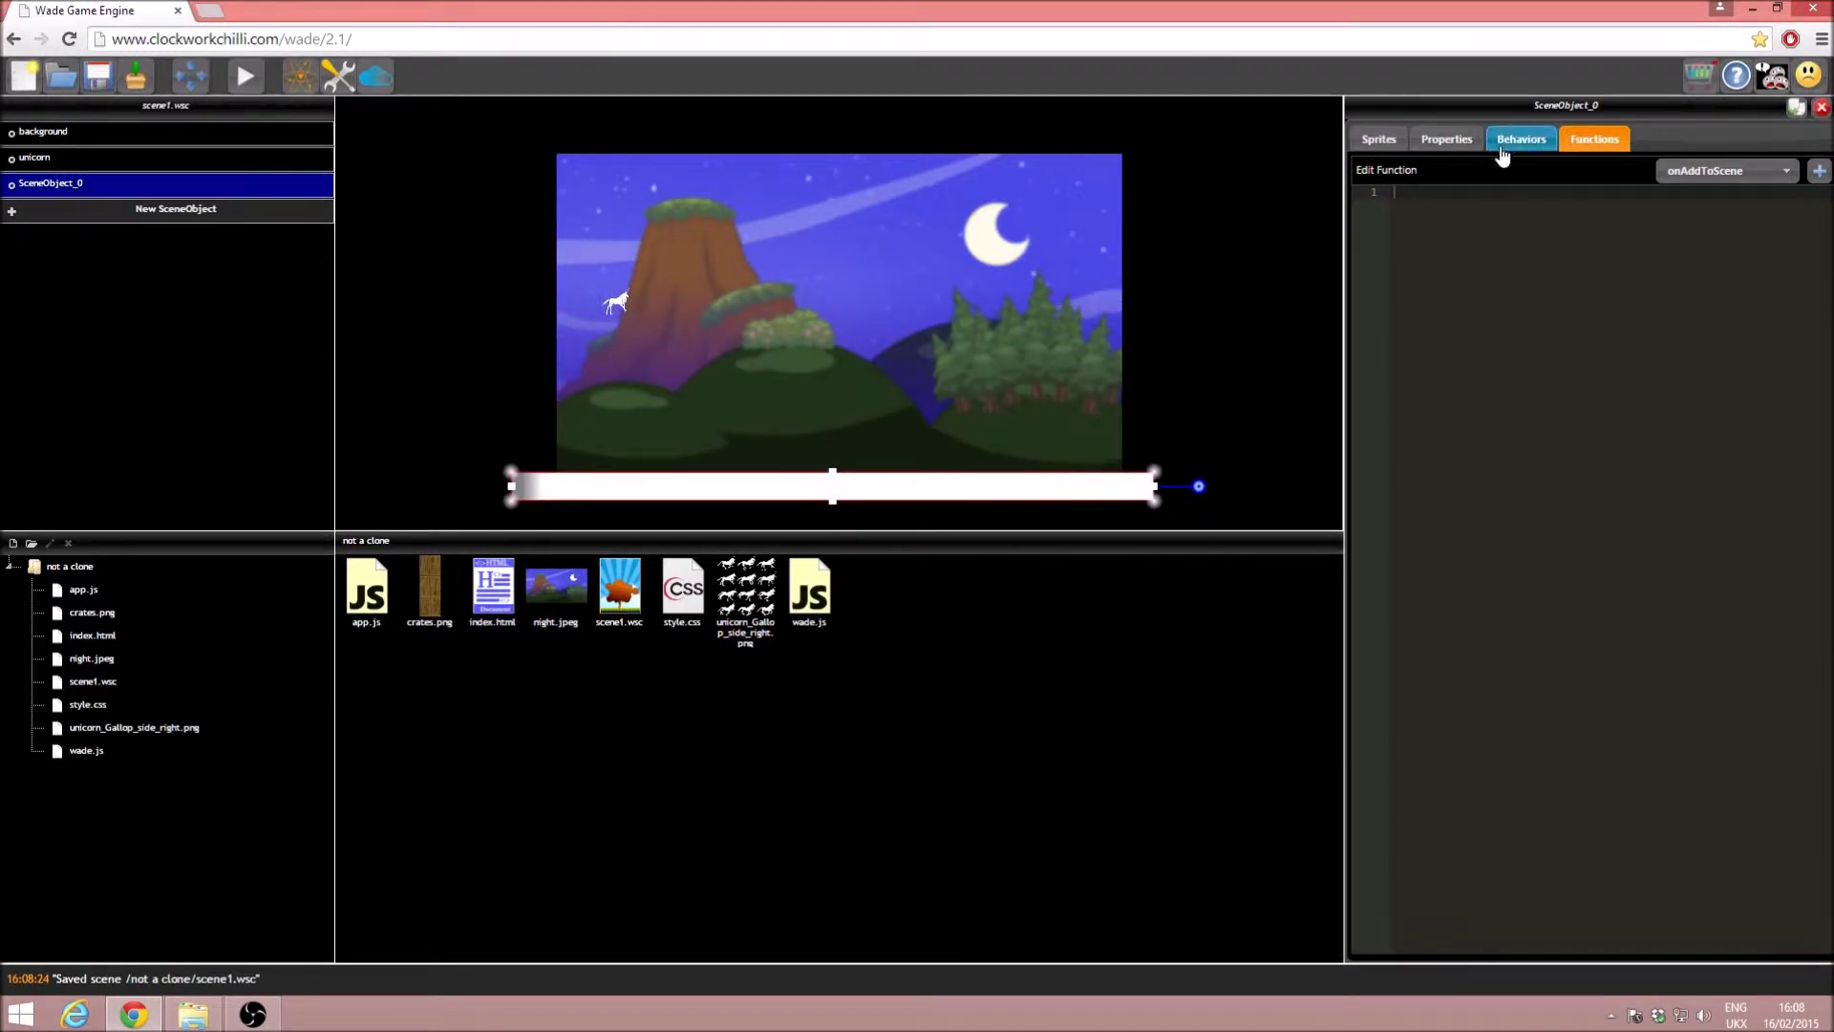
click(1446, 138)
double_click(1506, 279)
text(ground)
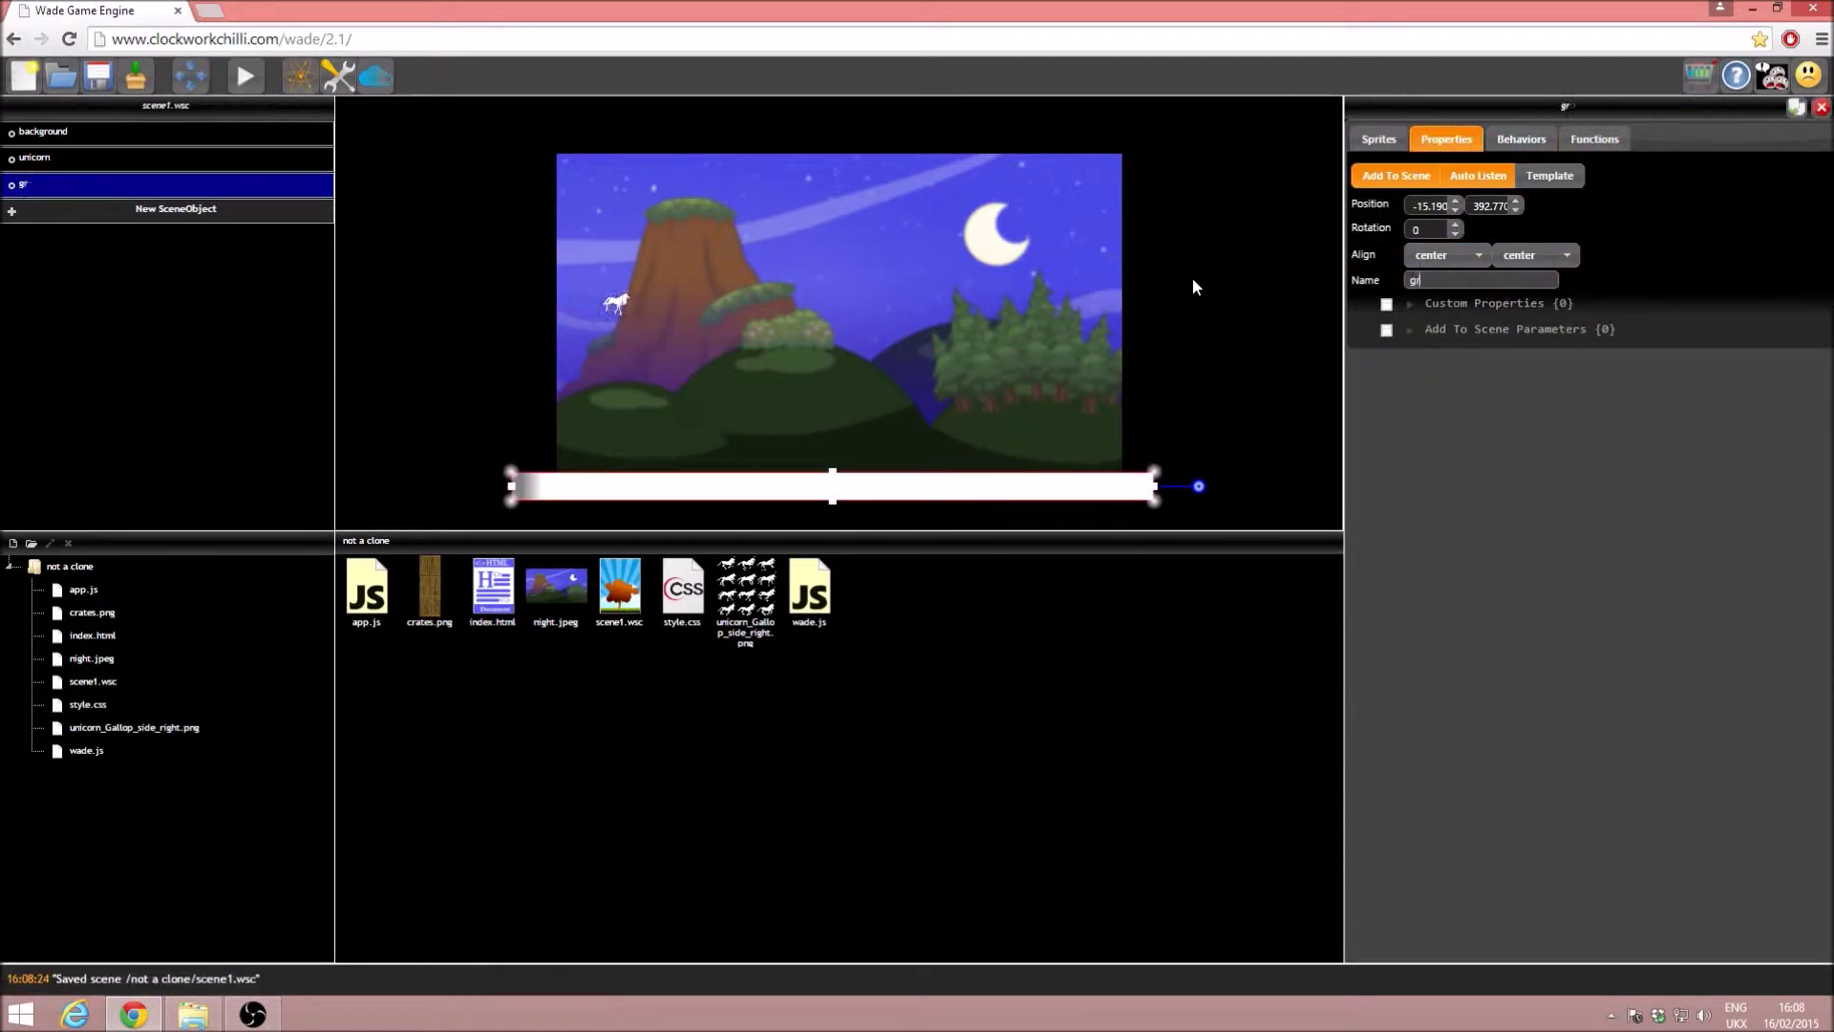
- Add the custom property isWall set to true on ground and save the scene
click(1410, 304)
click(1387, 328)
click(1407, 355)
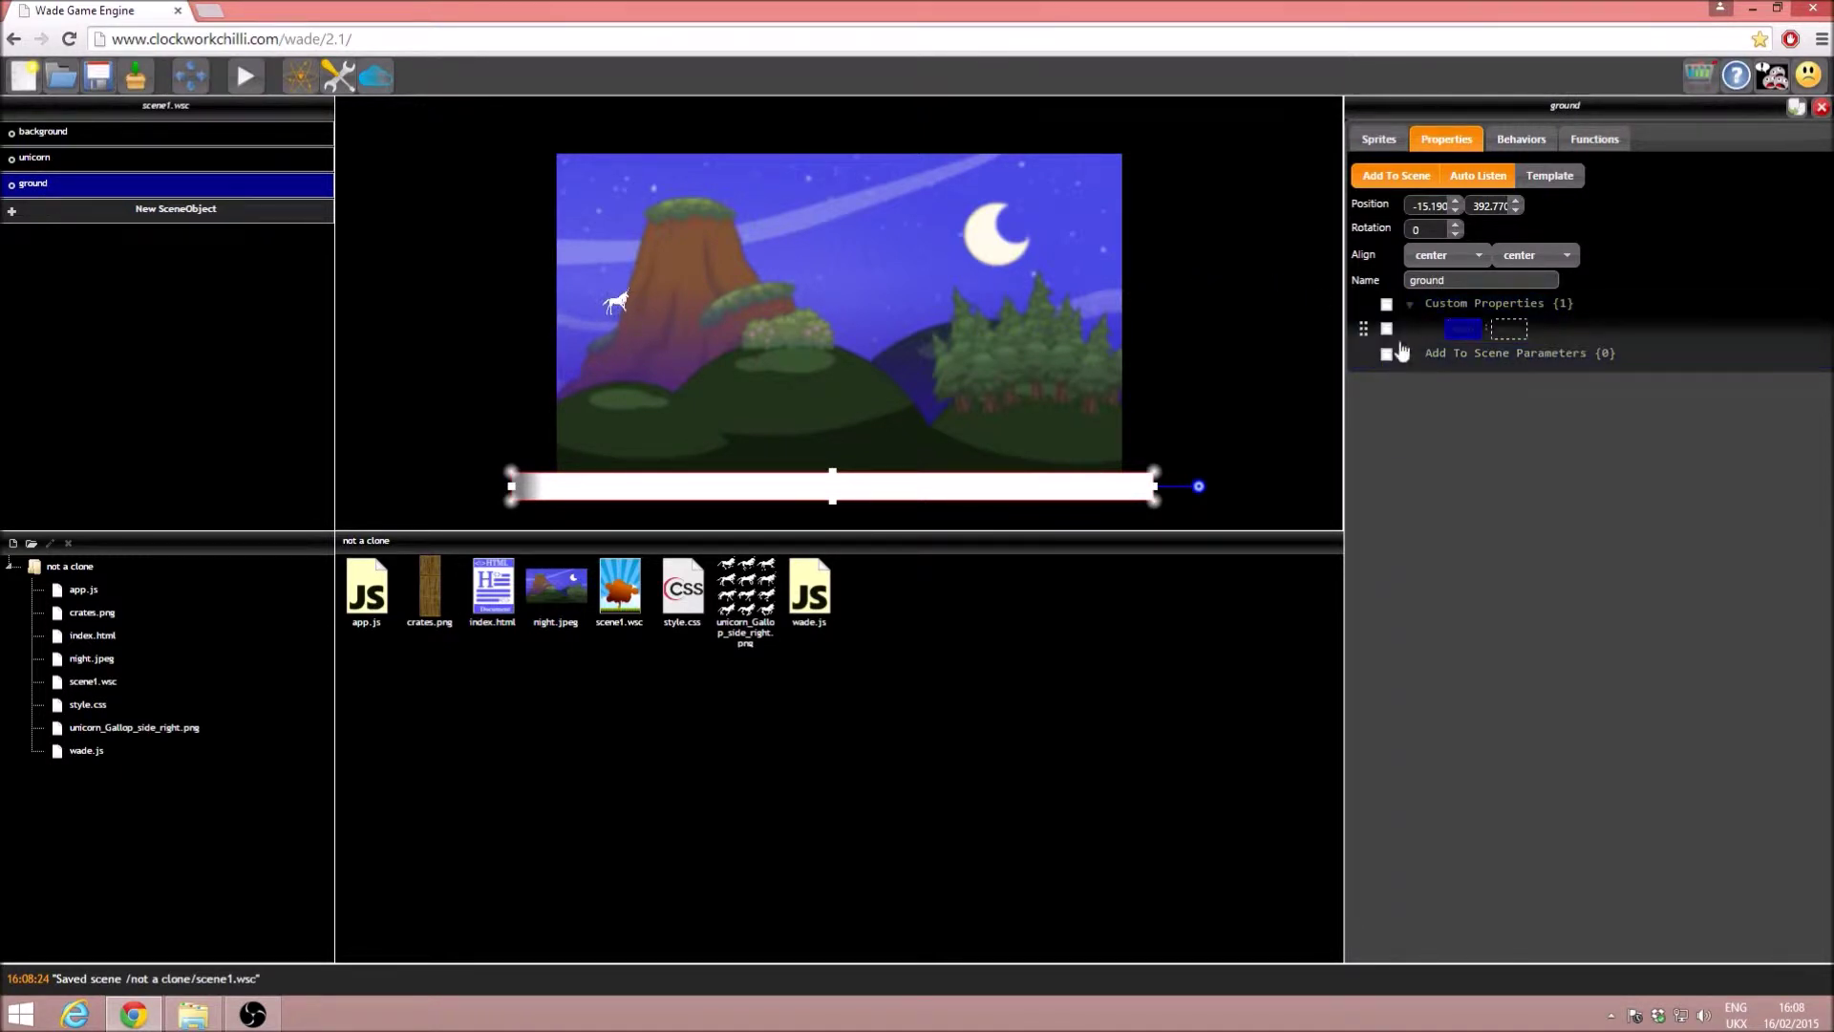
text(isWall)
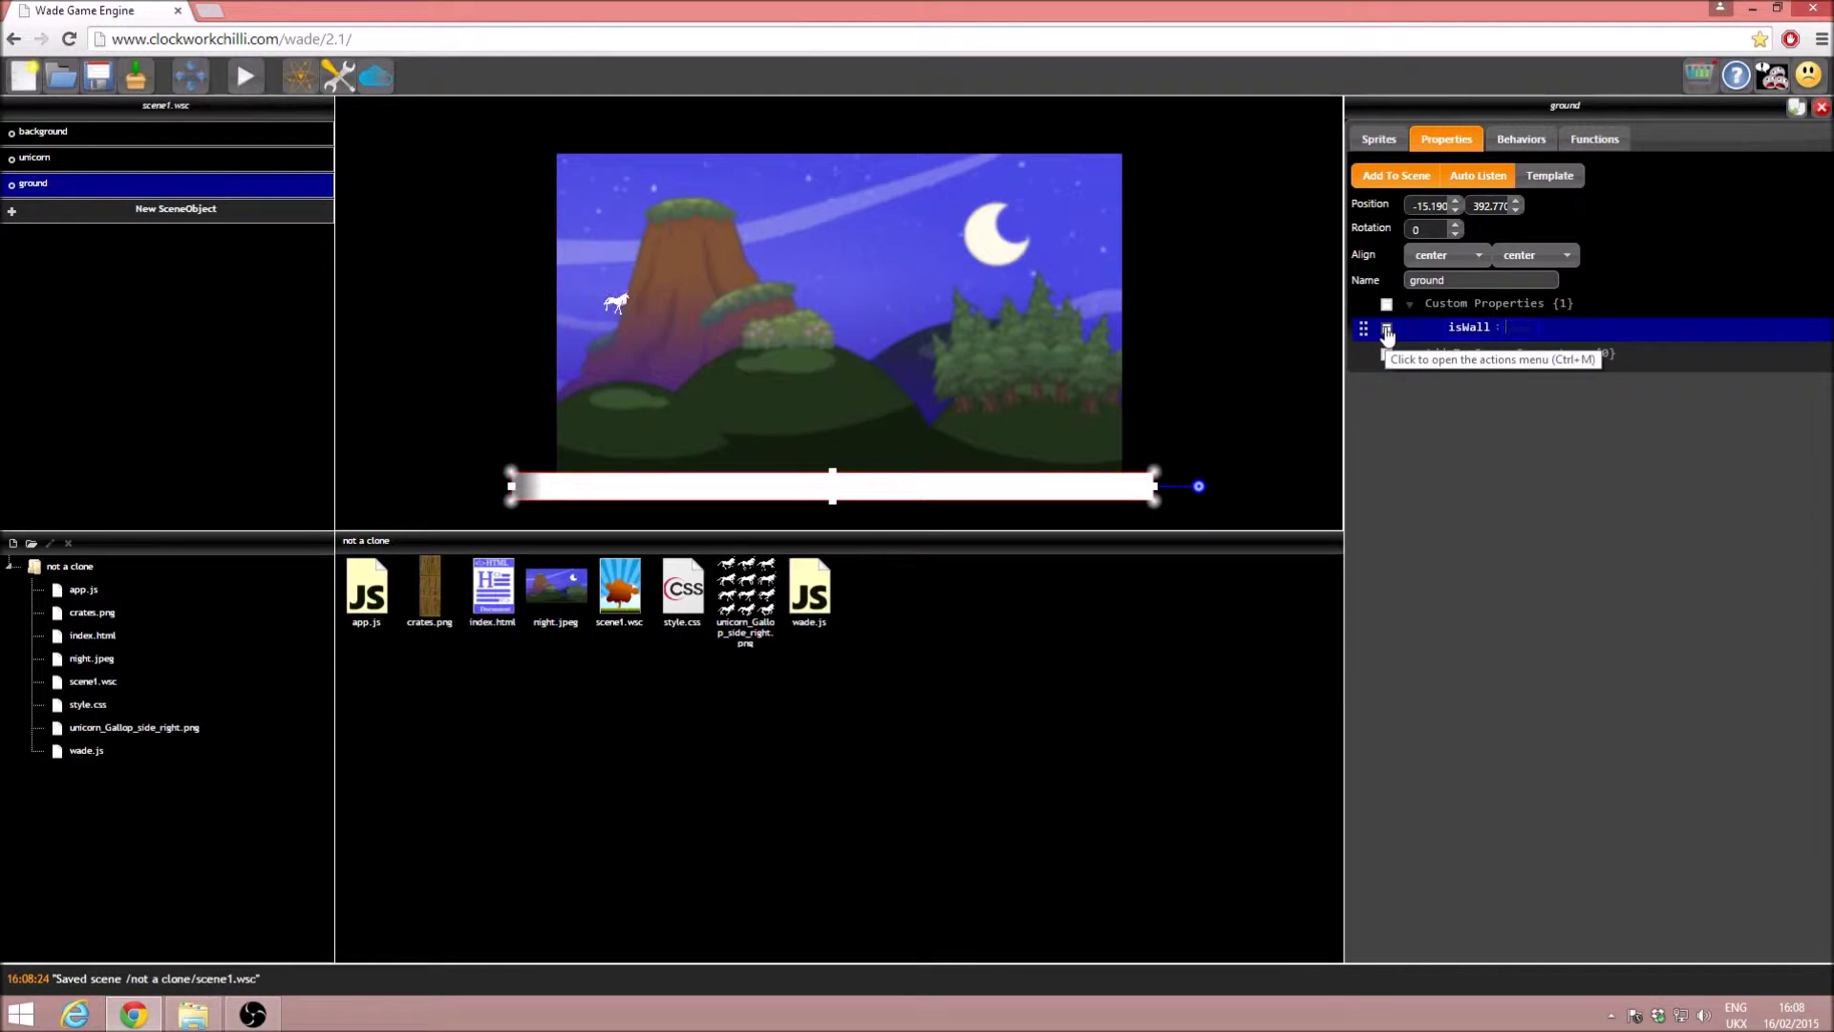
key(Return)
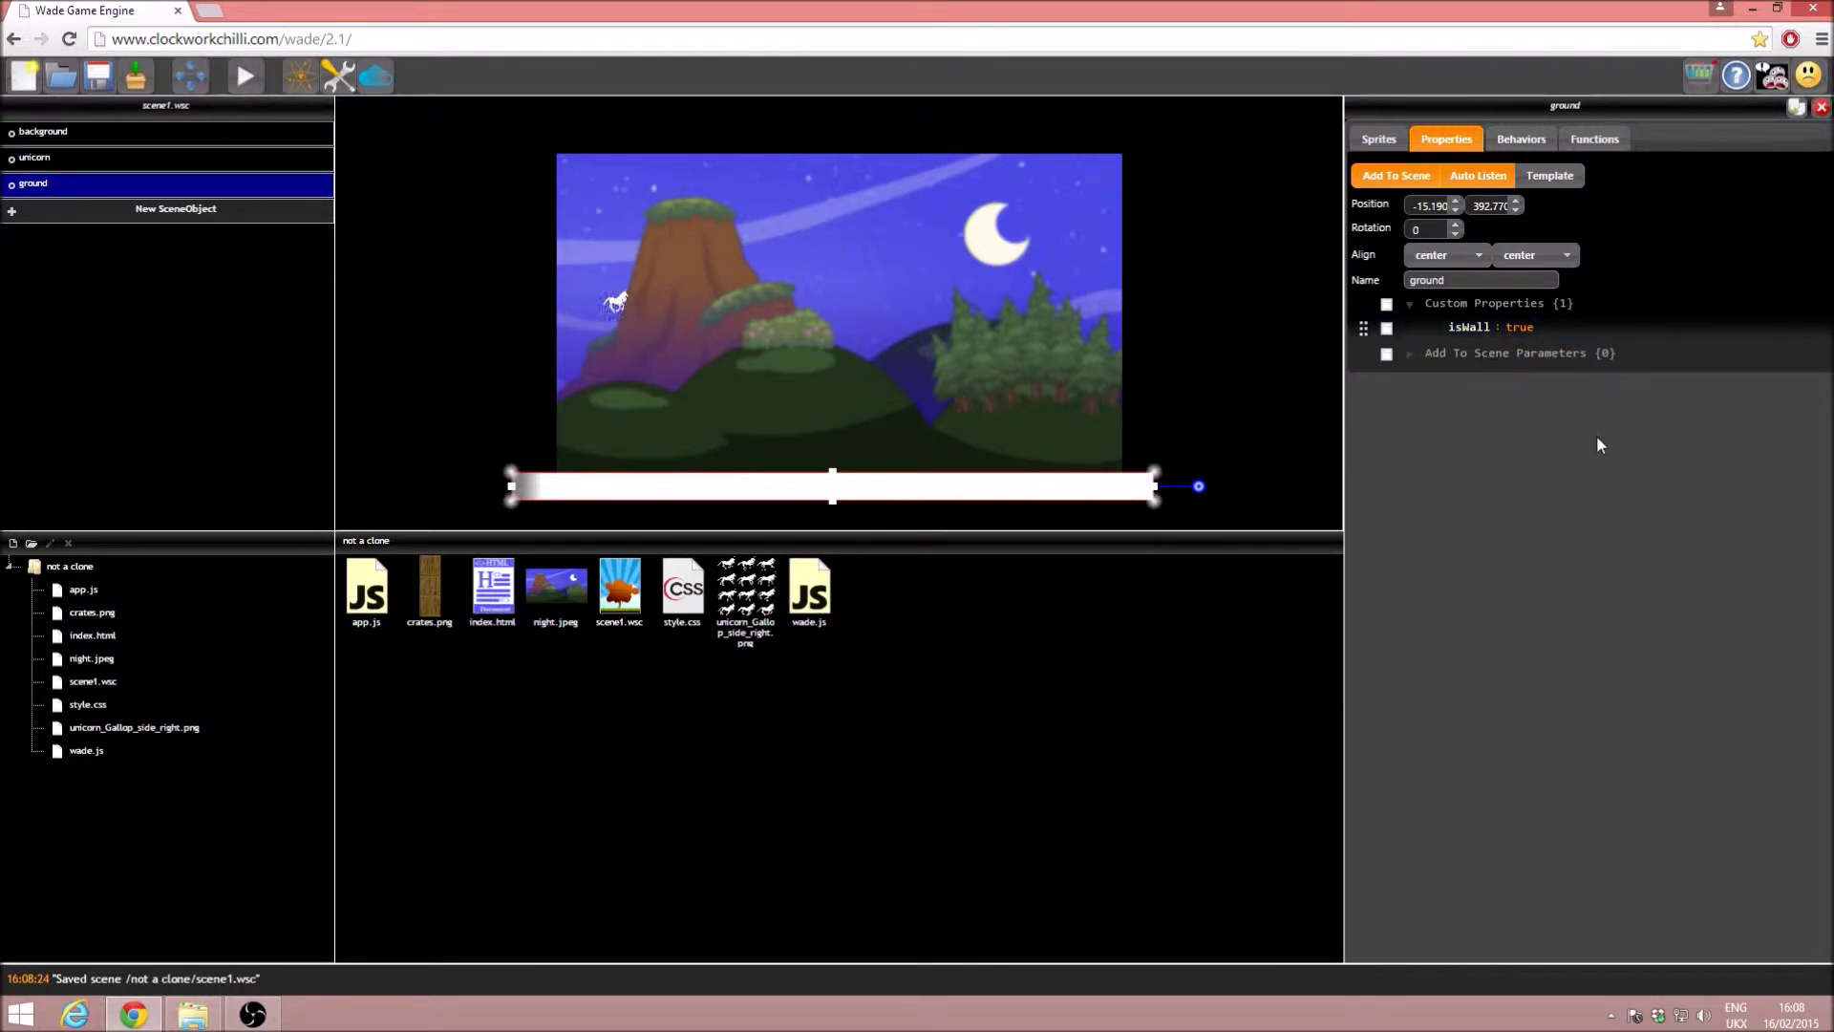
click(114, 81)
- Hide the ground sprite, save the scene, and bring up the unicorn's onUpdate code
click(1379, 141)
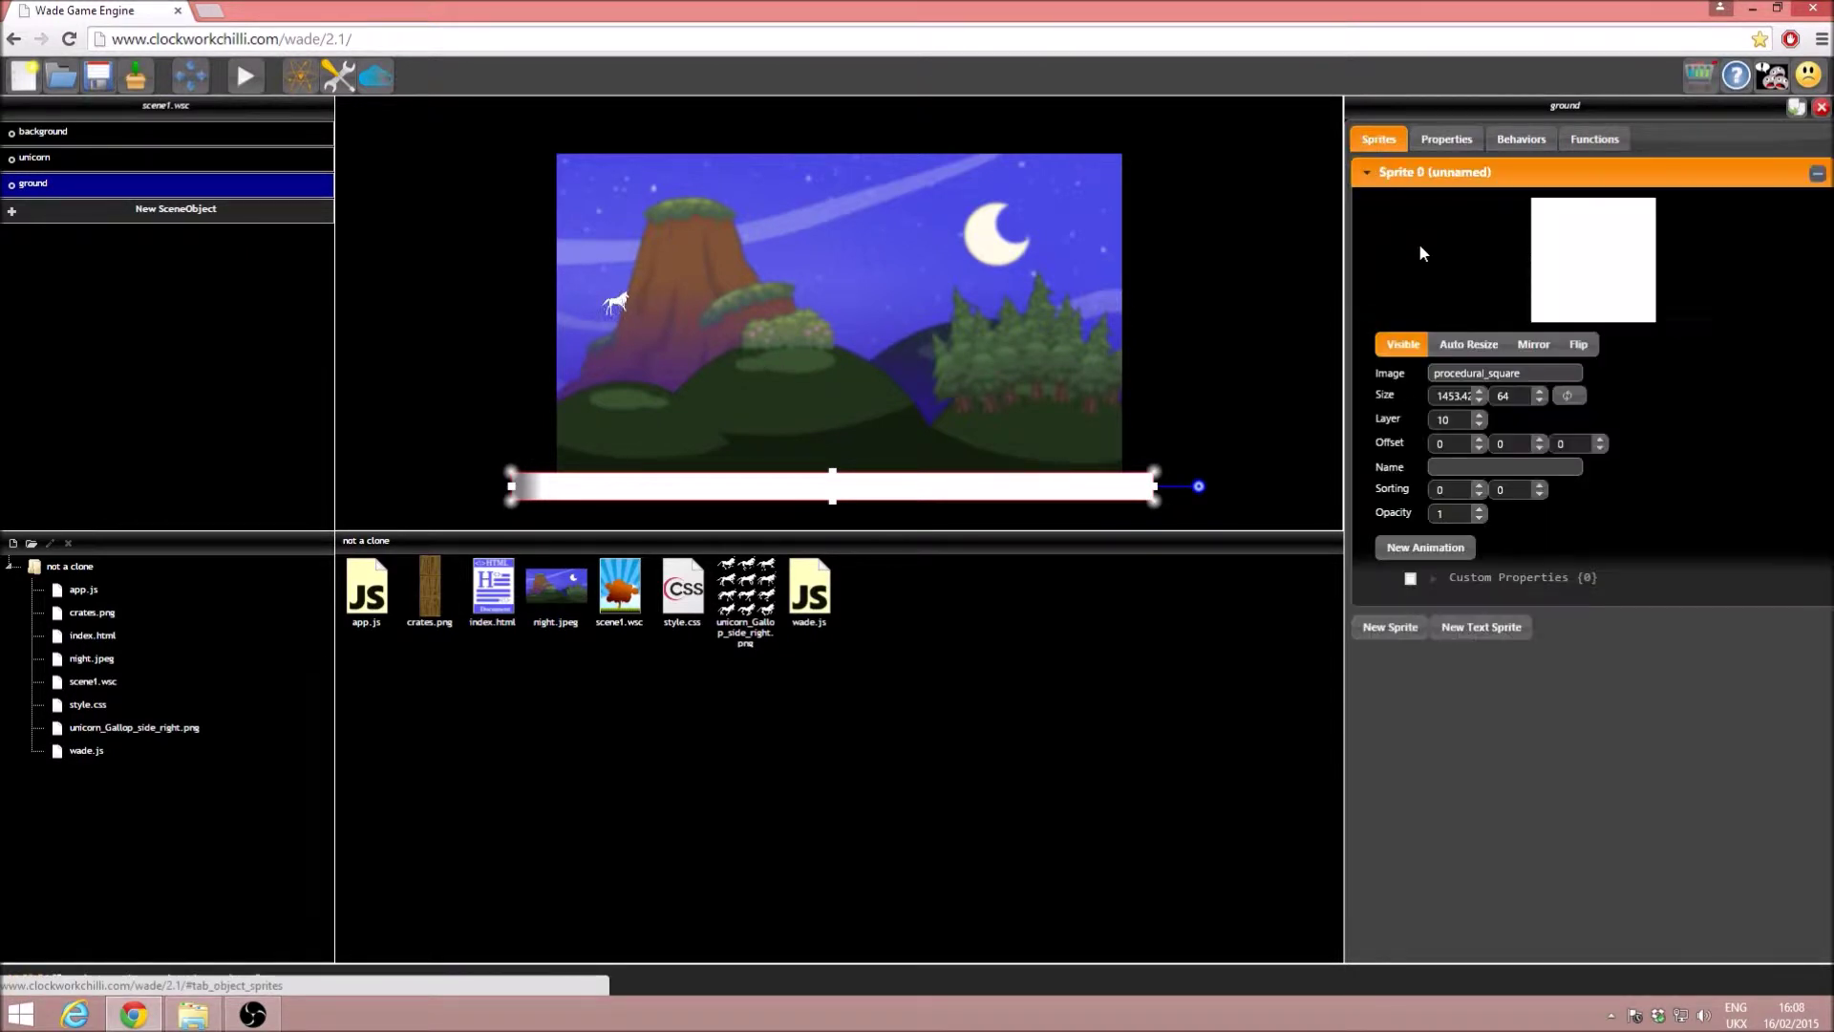
click(1406, 346)
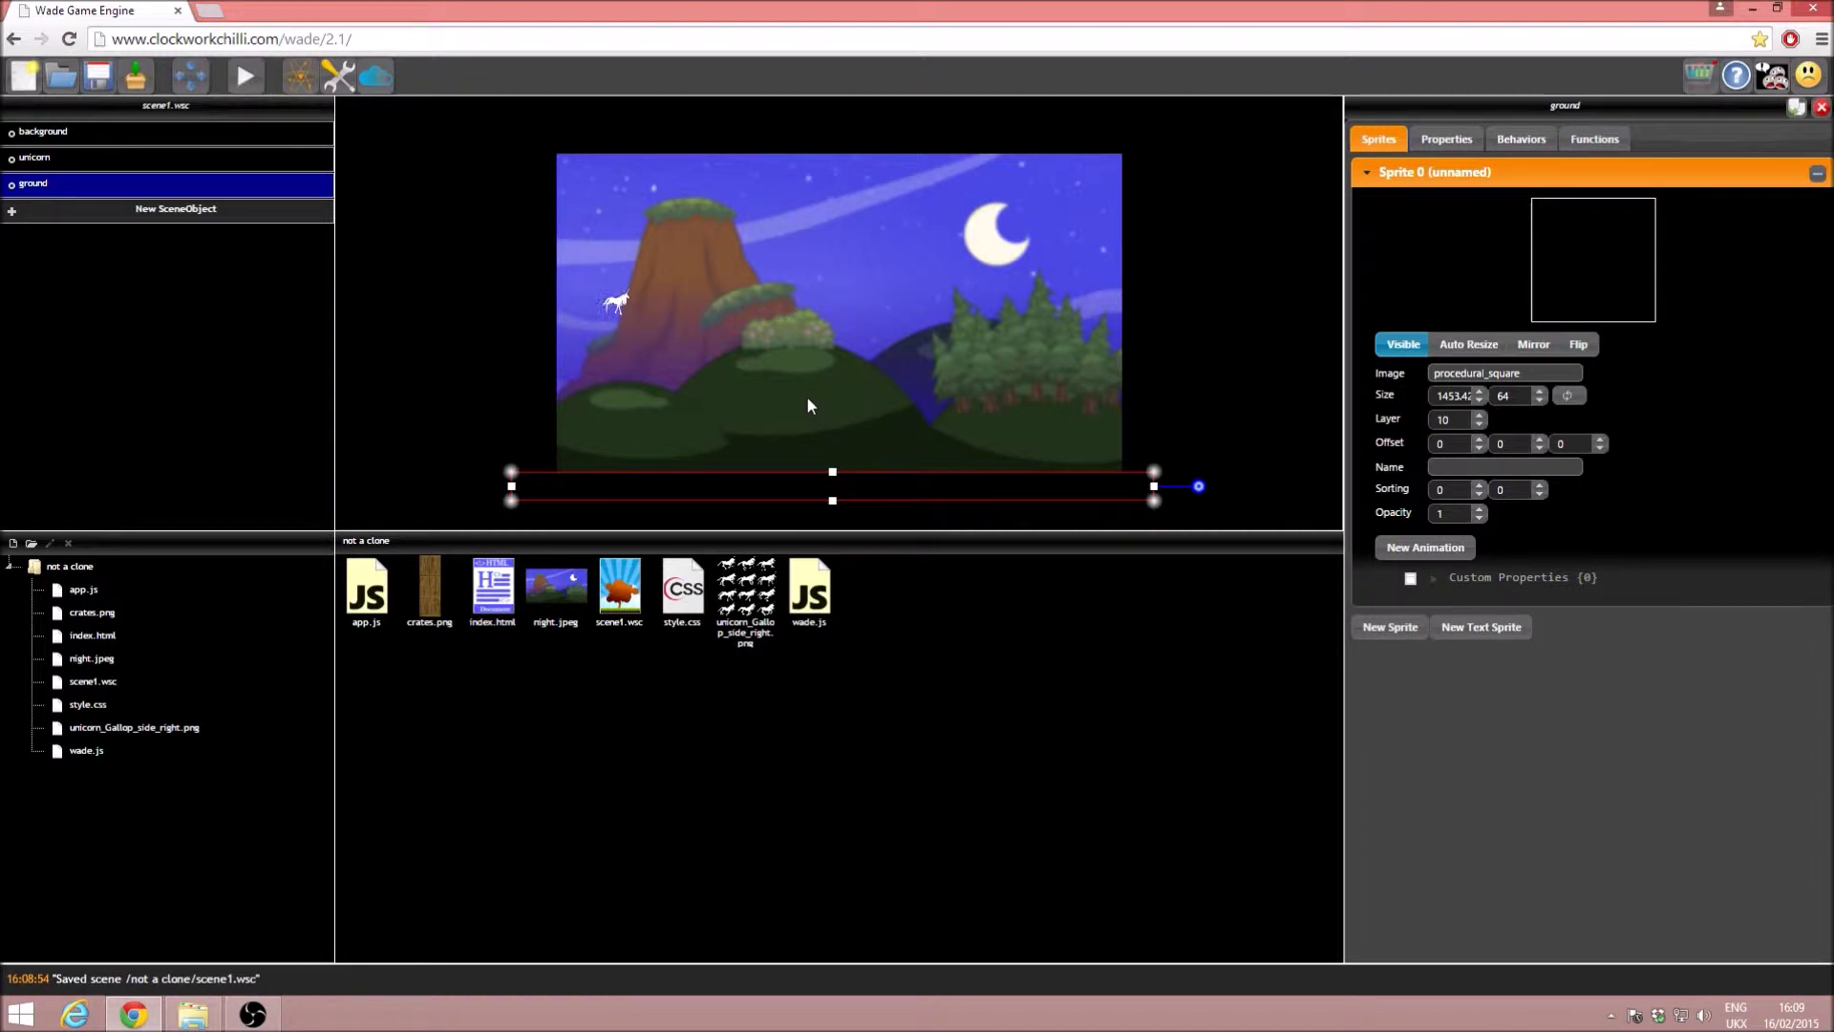
click(99, 76)
click(617, 301)
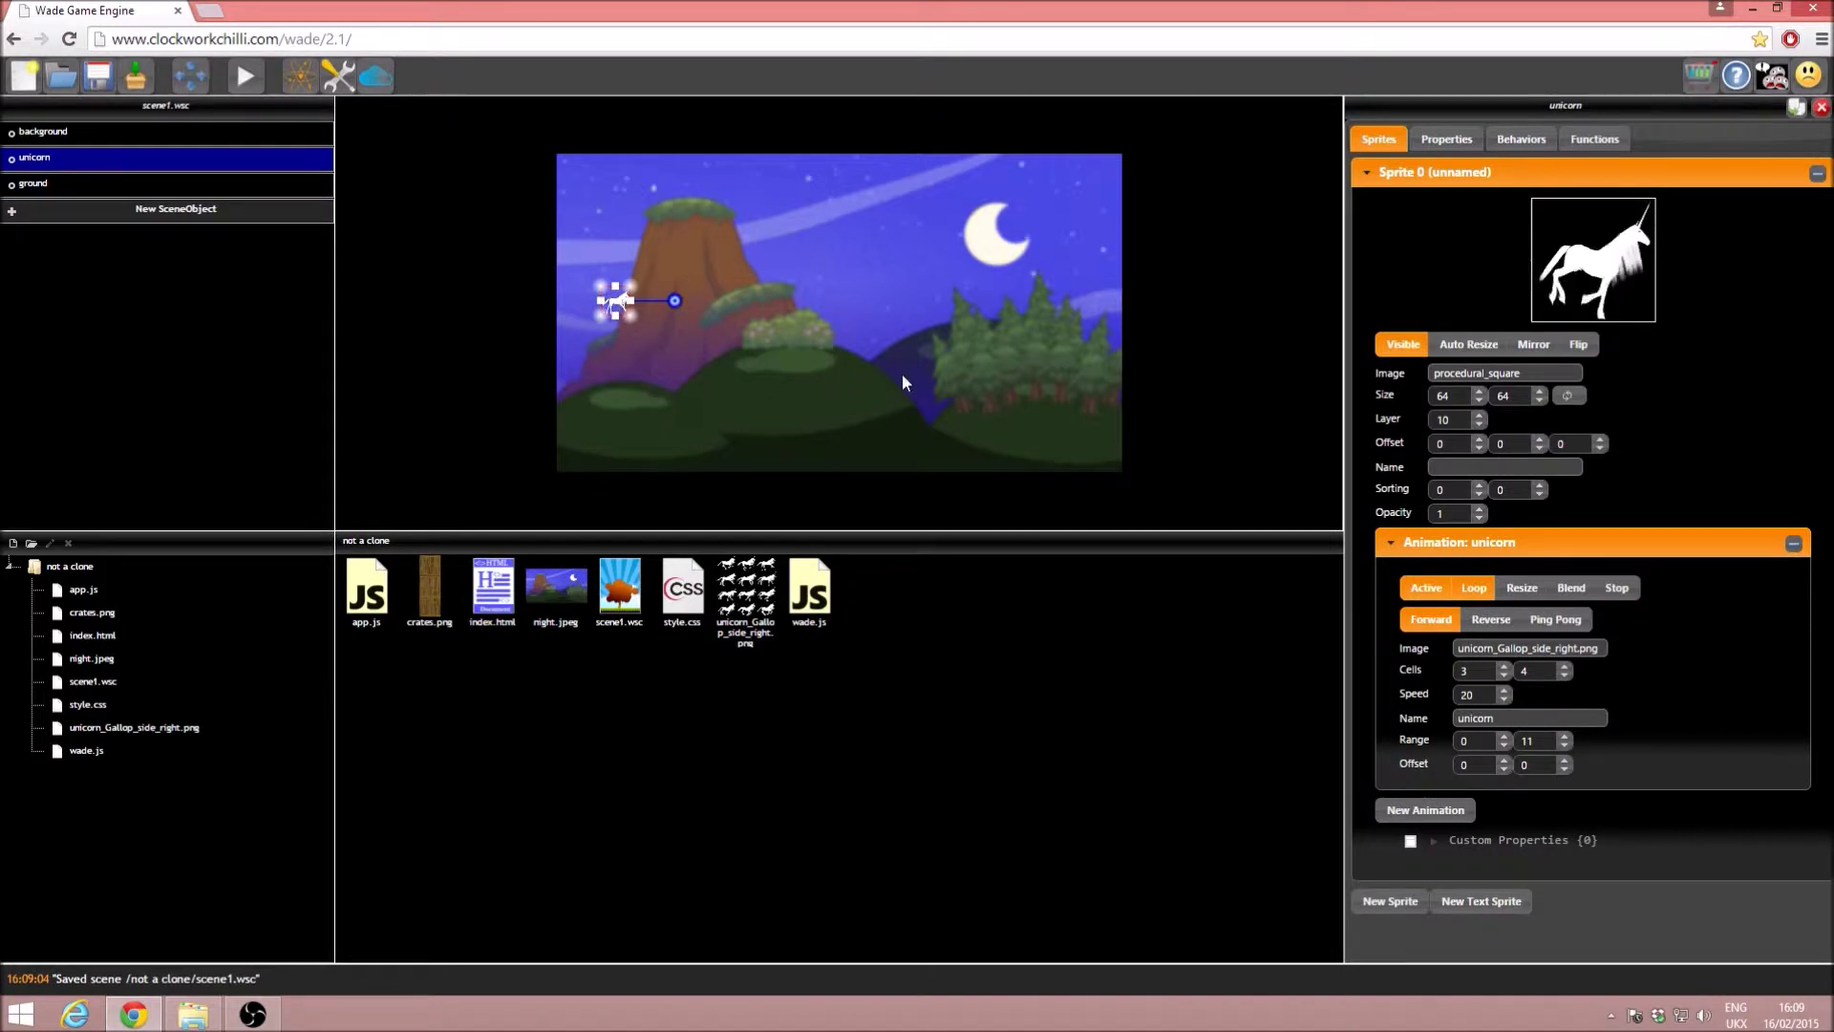
click(1598, 140)
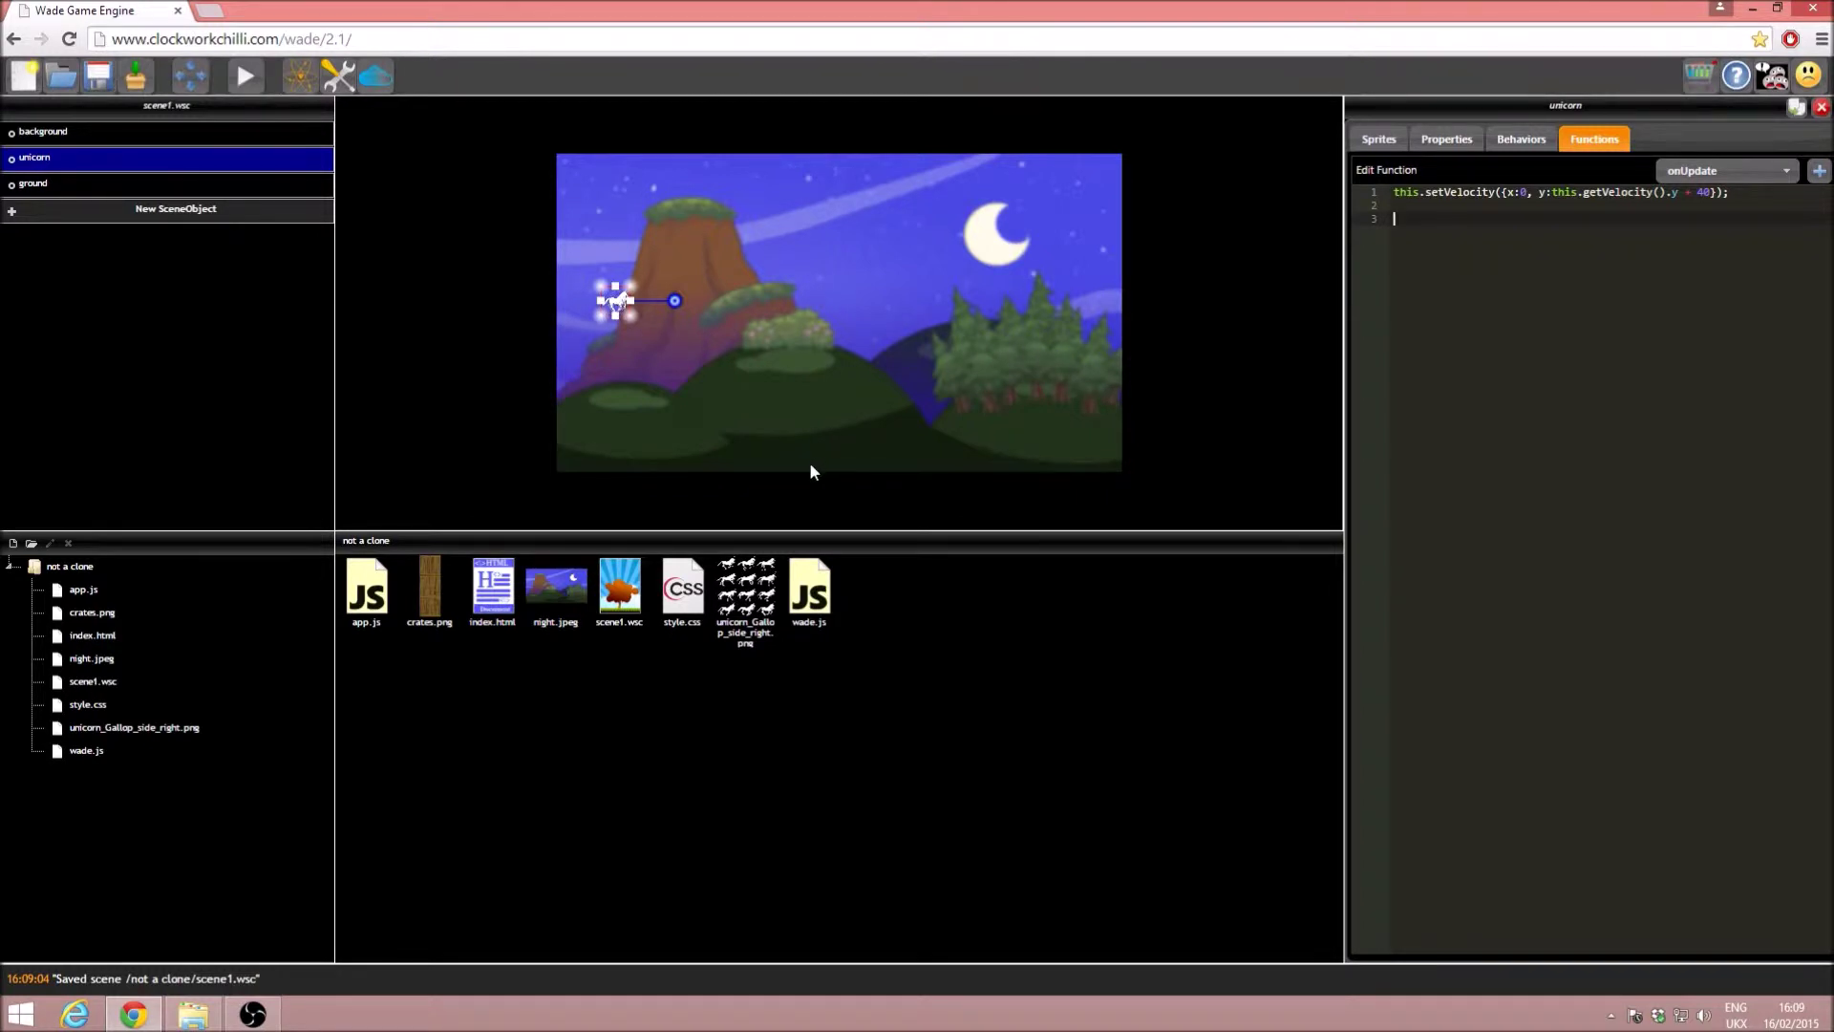
- Move the background sprite to layer 15
click(958, 294)
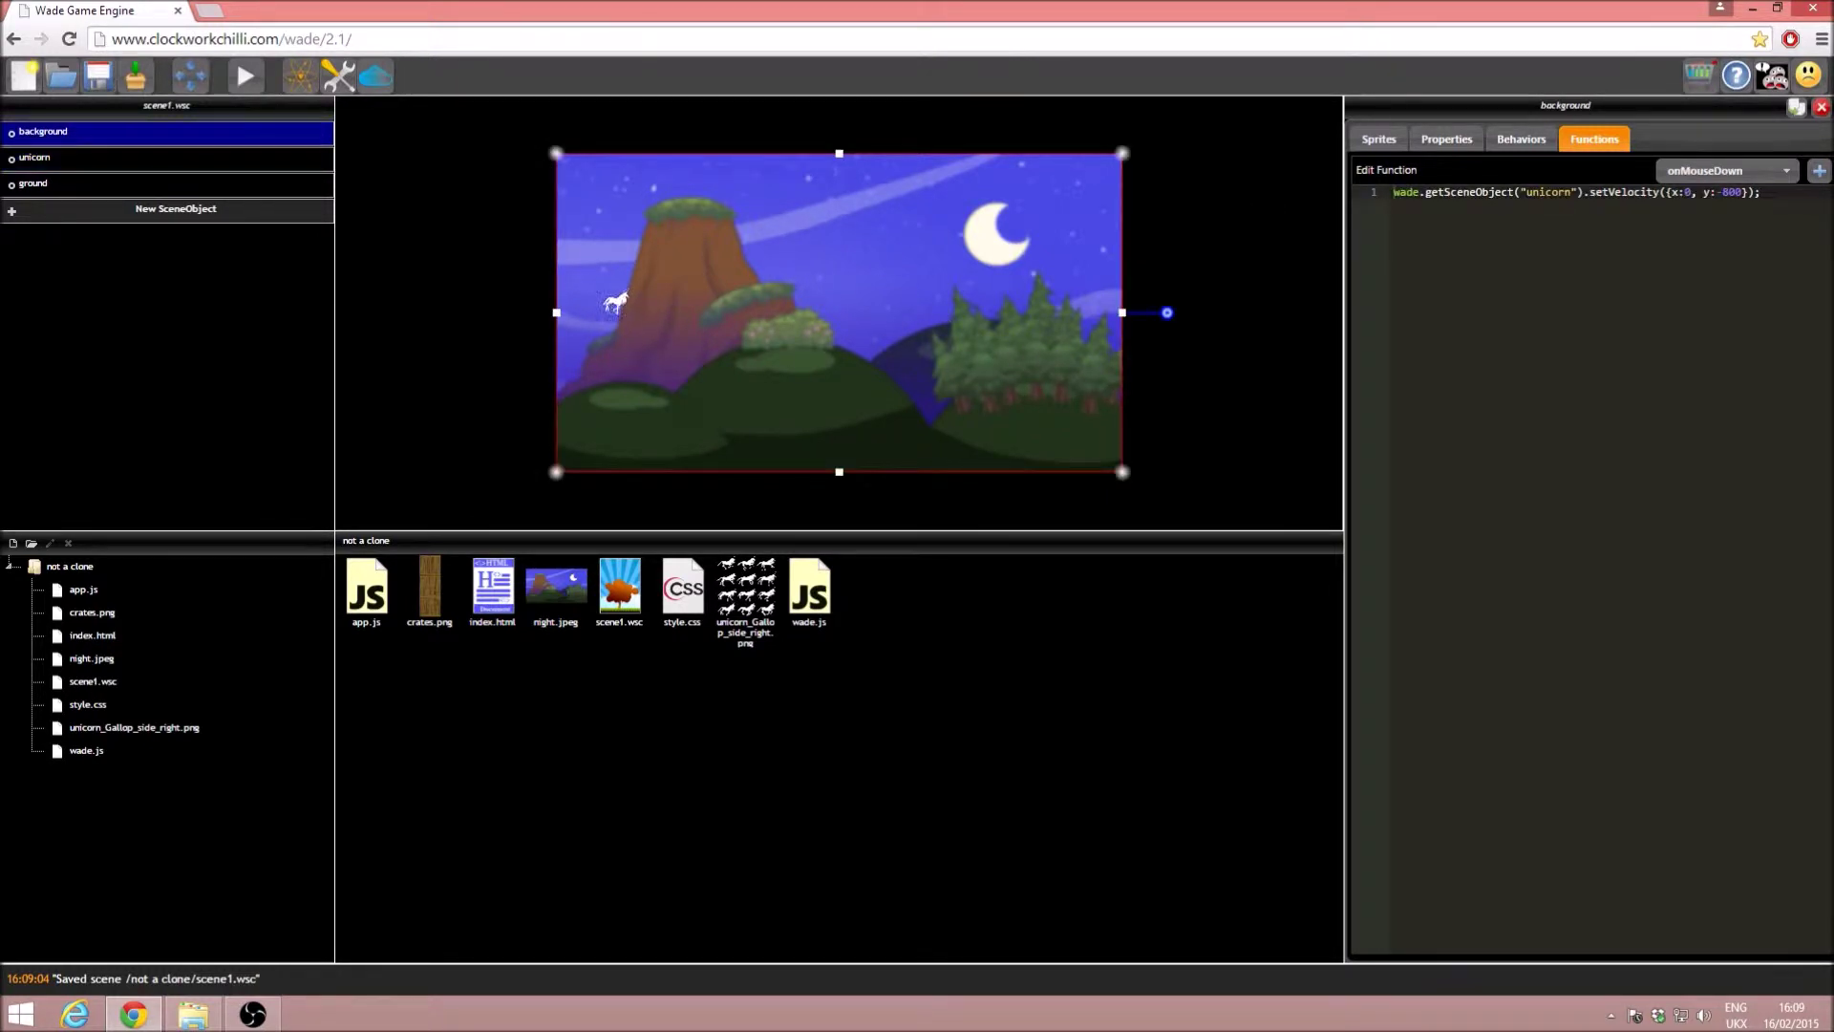
click(1446, 140)
click(1379, 139)
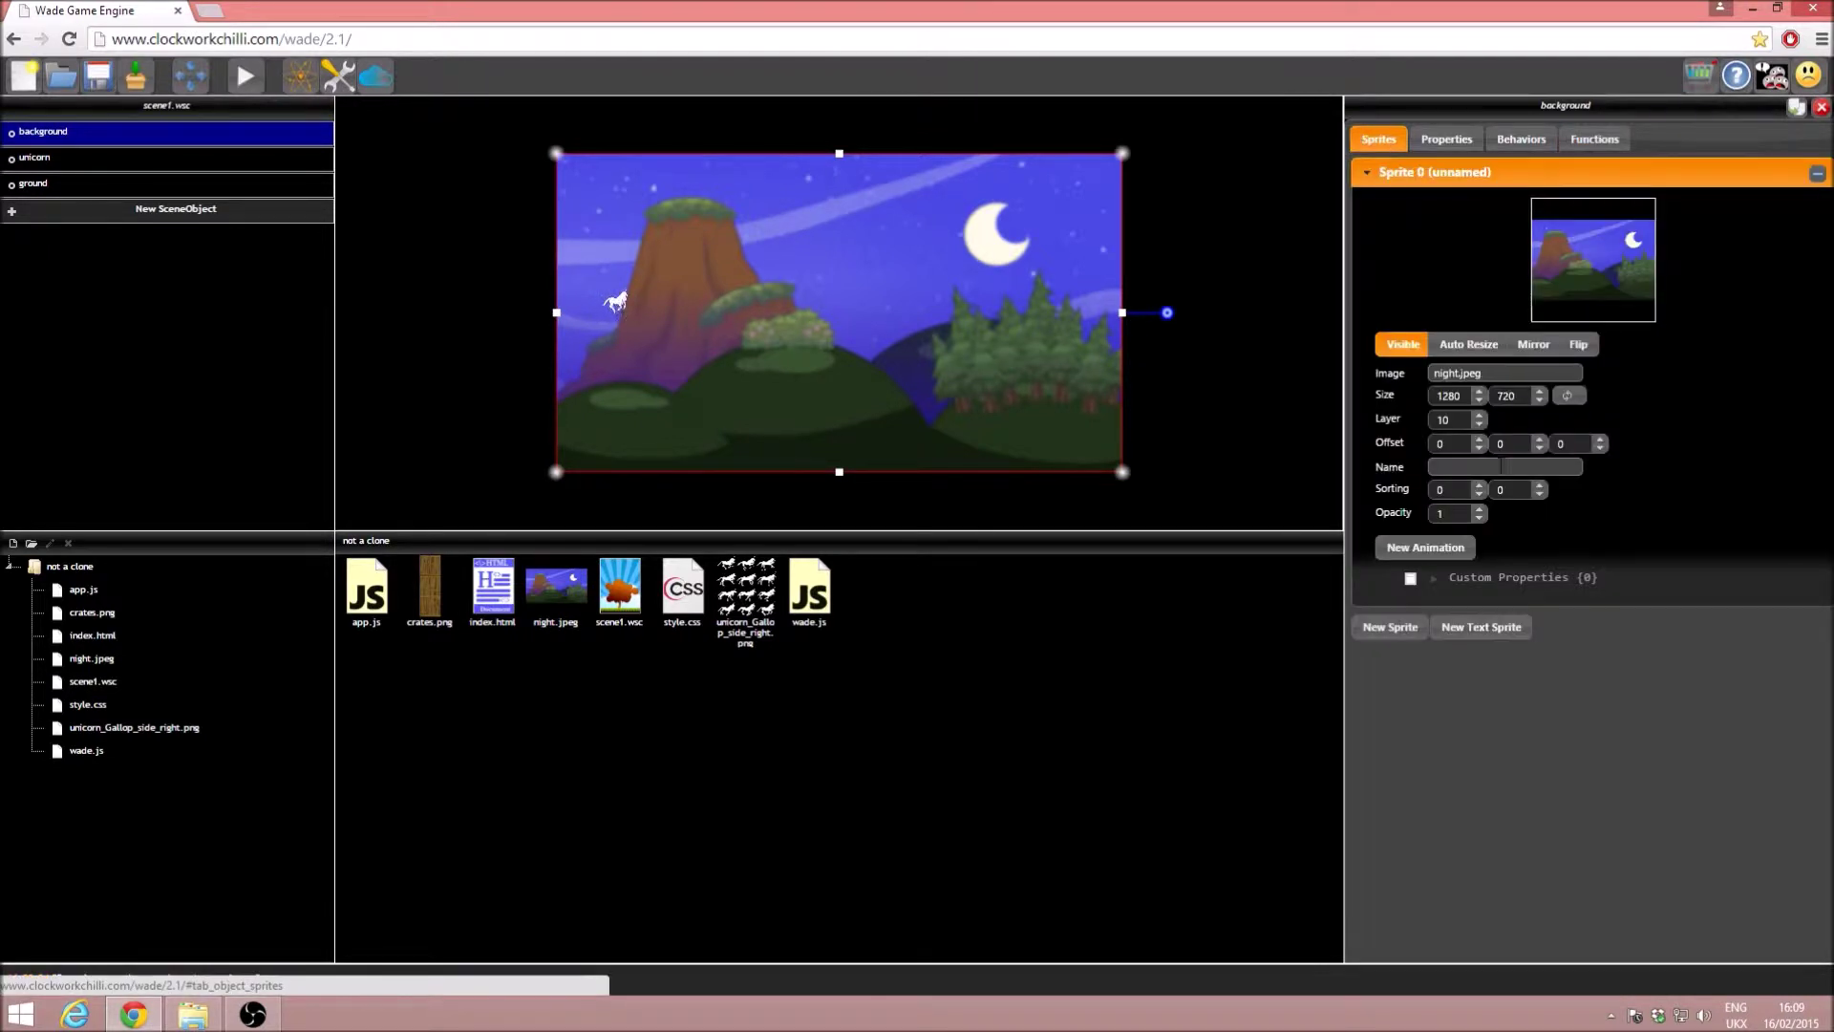
text(5)
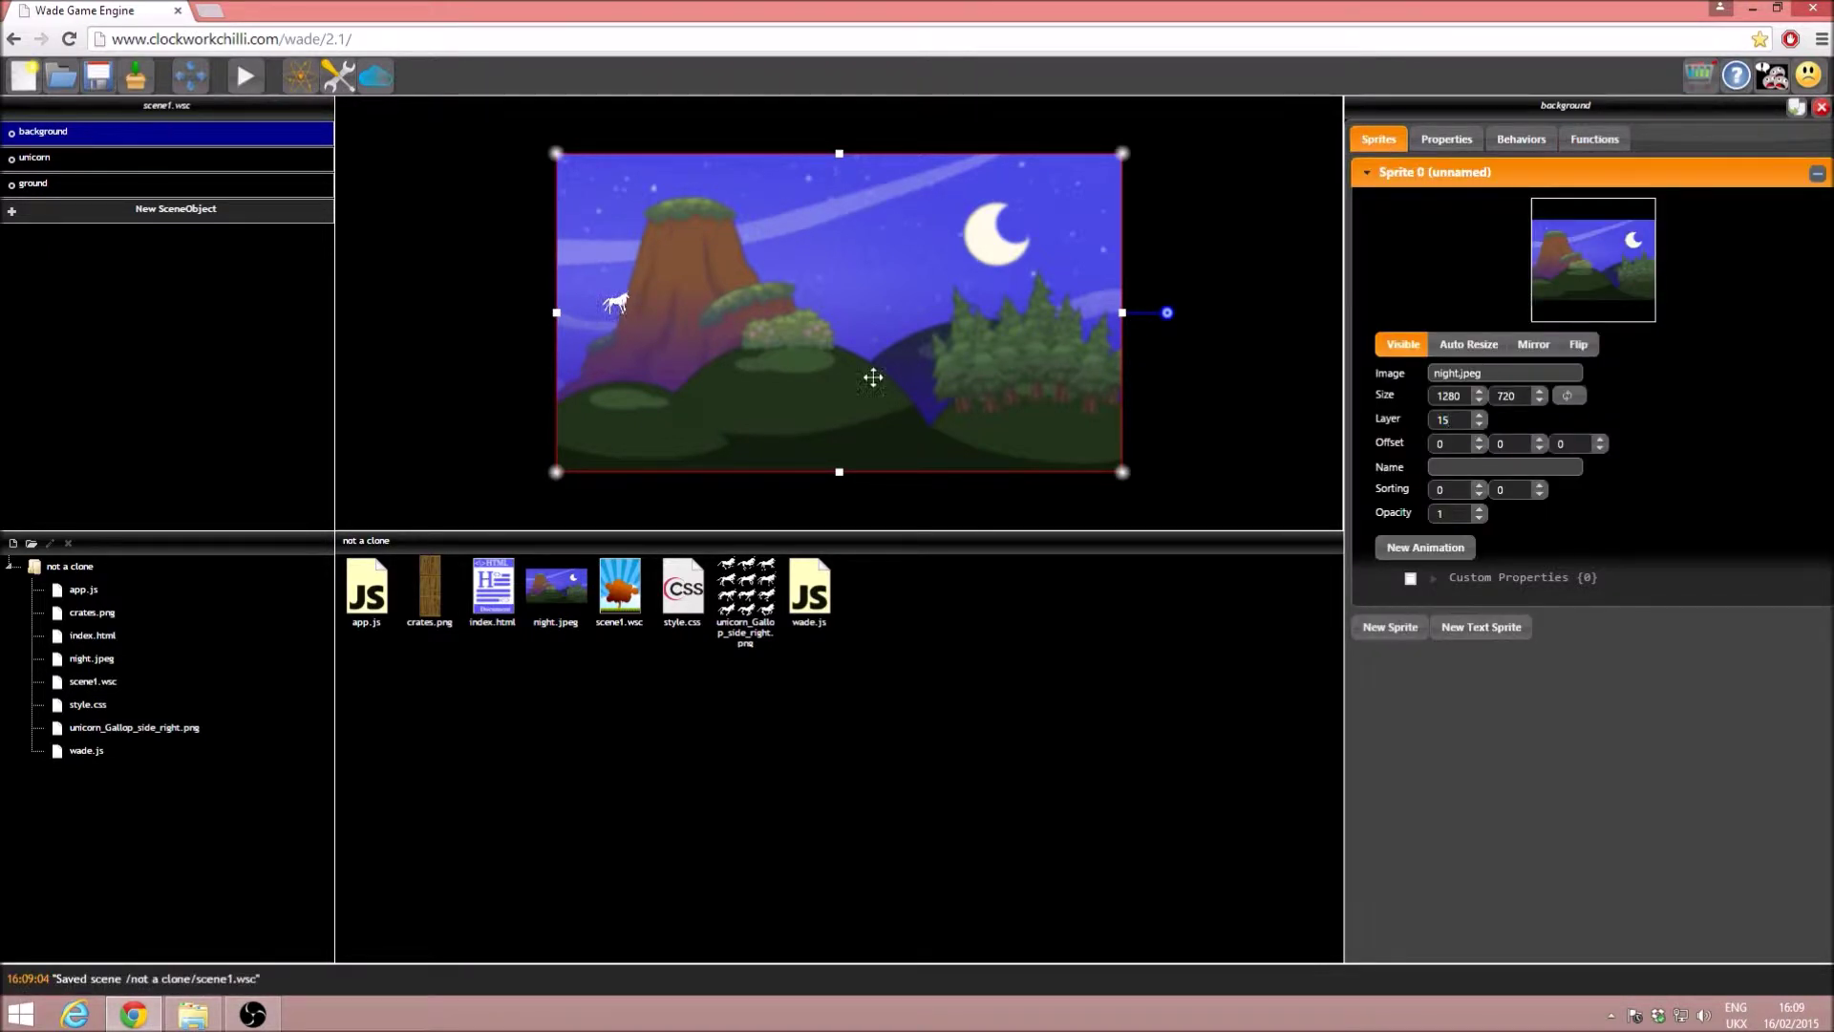
- Add a blank line below the gravity statement in the unicorn's onUpdate code
click(613, 302)
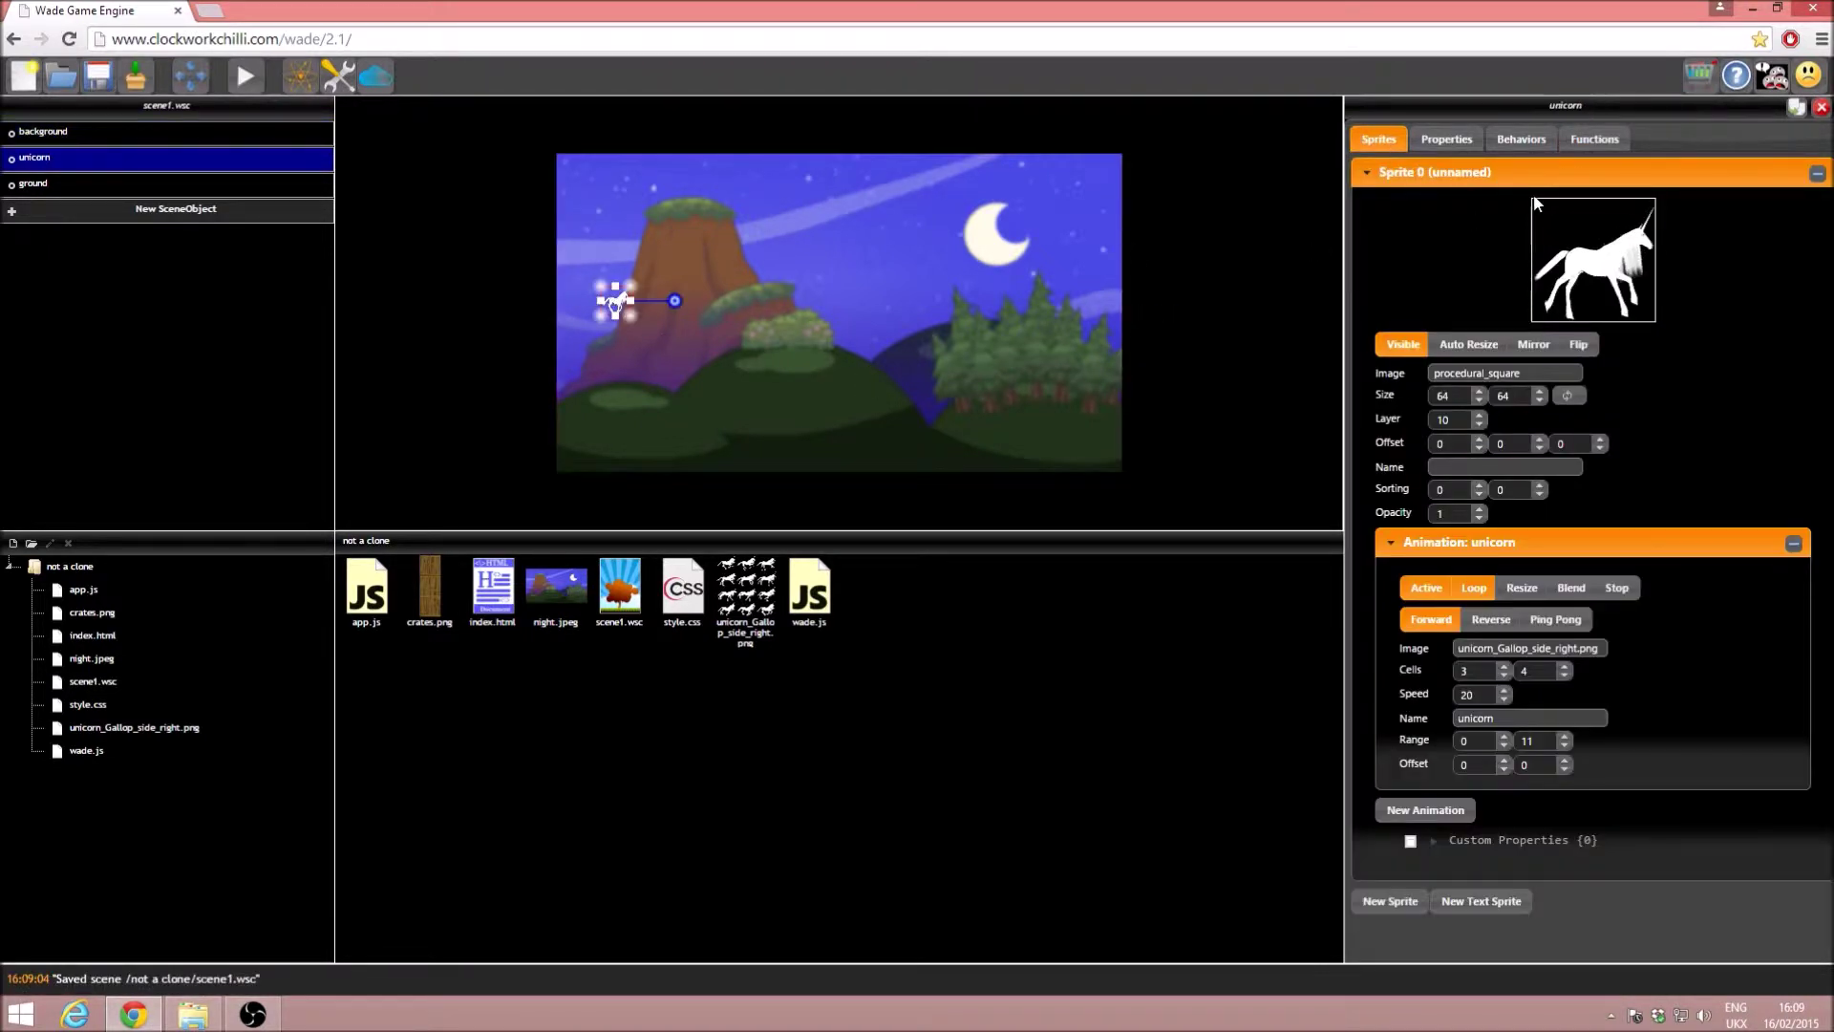
click(1577, 142)
click(1737, 191)
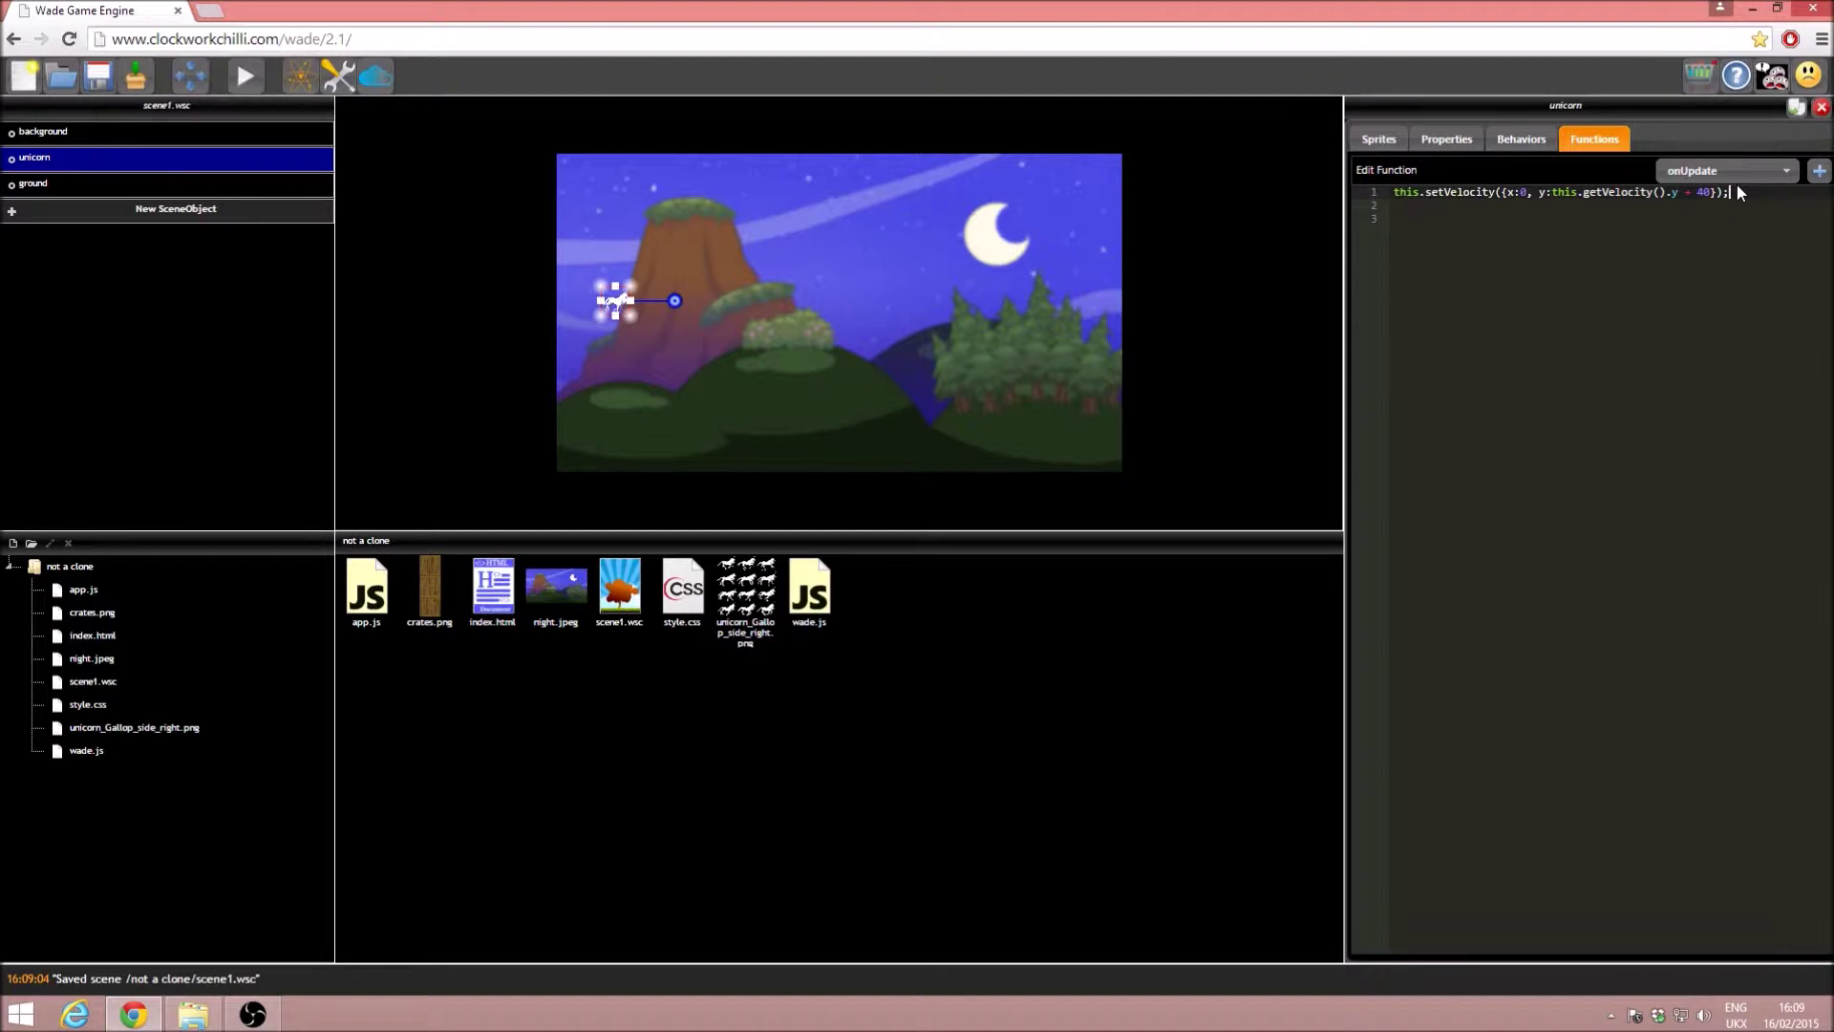
key(Return)
key(Return)
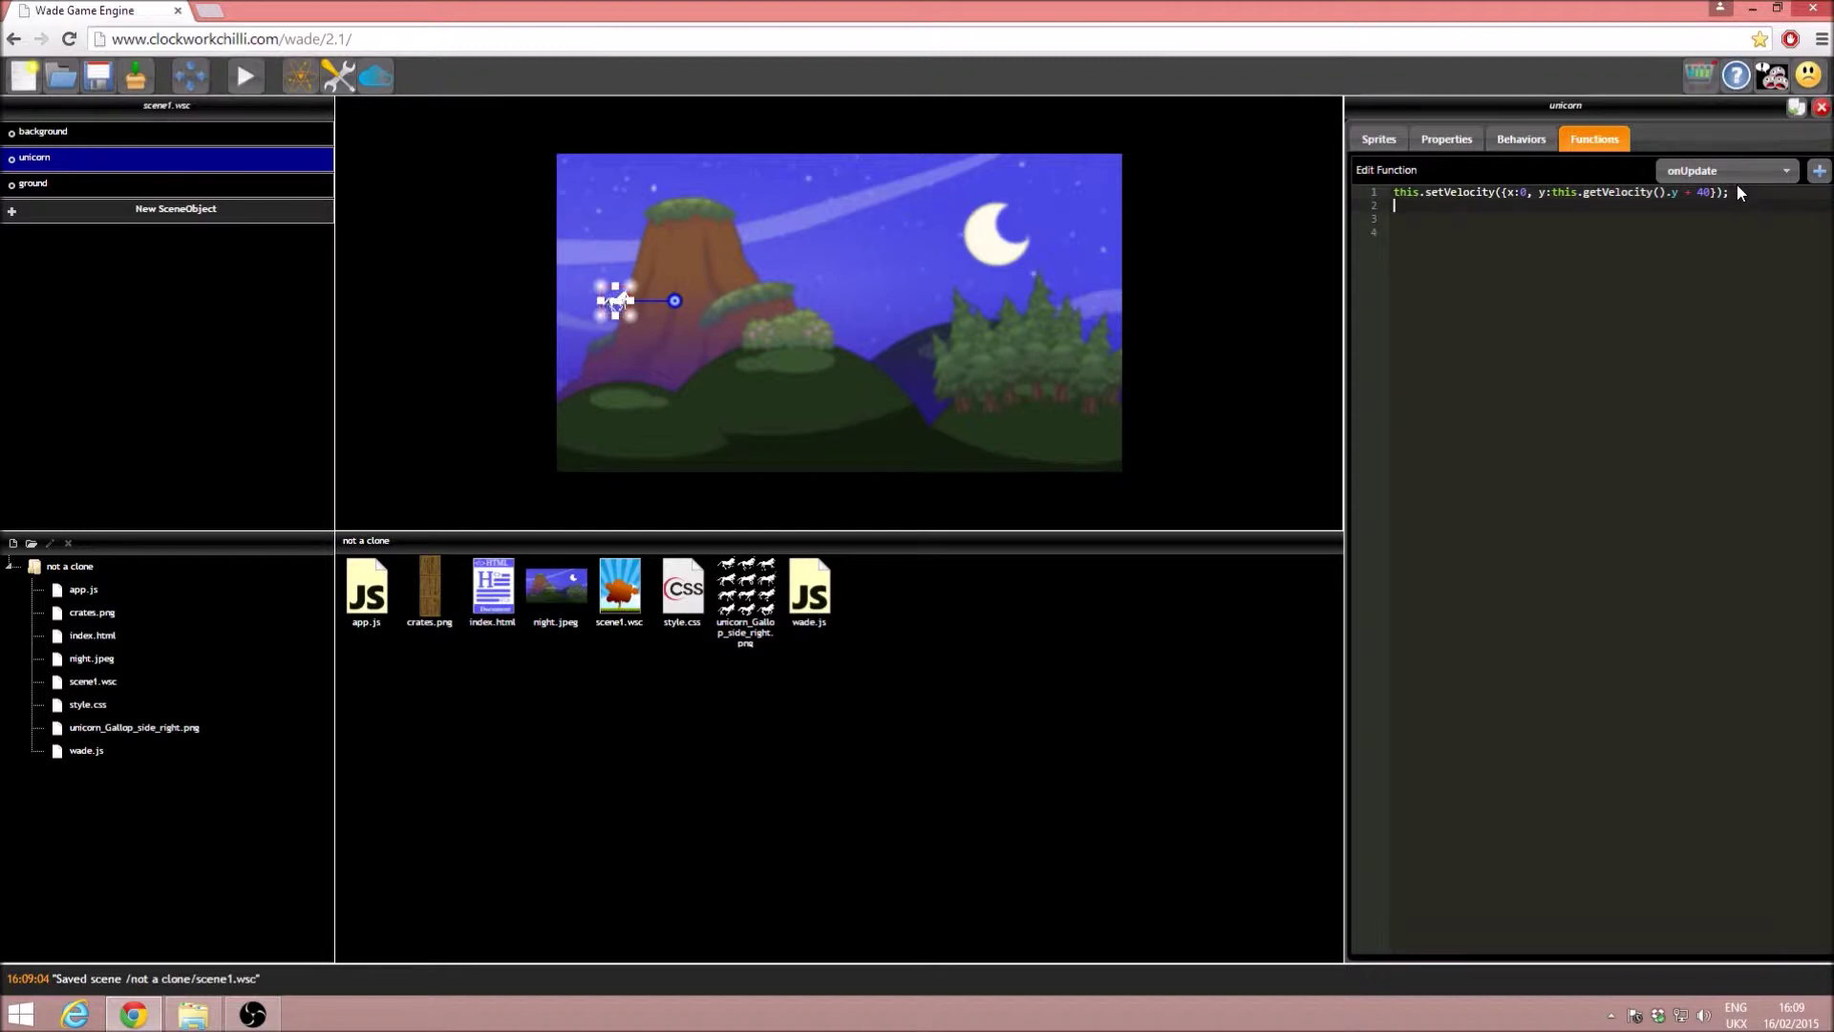